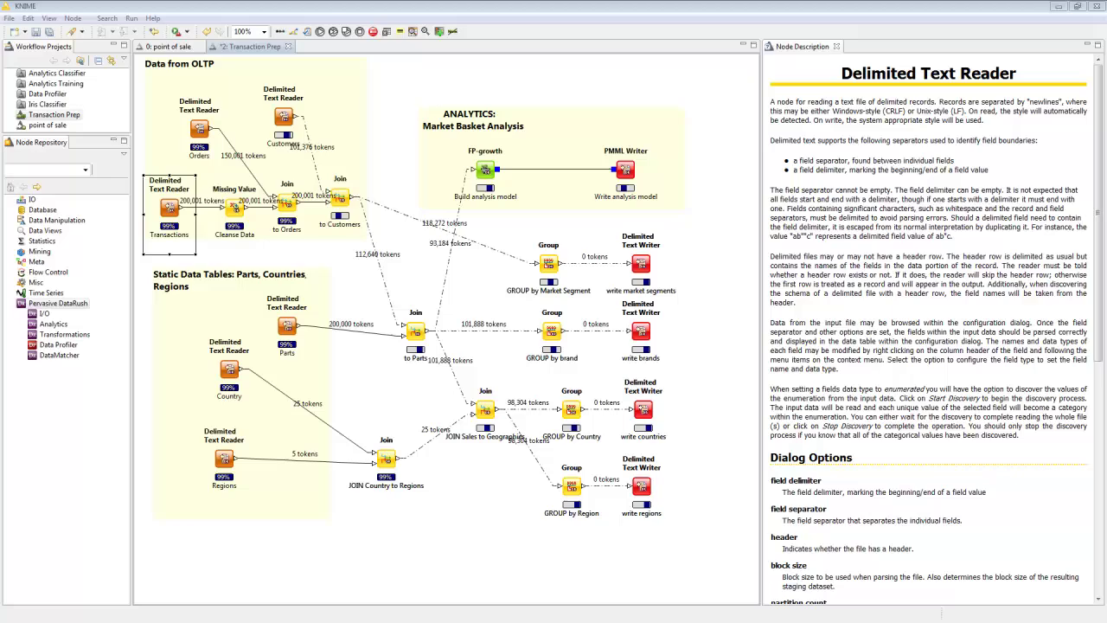
Expand Pervasive DataRush > I/O in the Node Repository to list the reader and writer nodes.
double_click(58, 302)
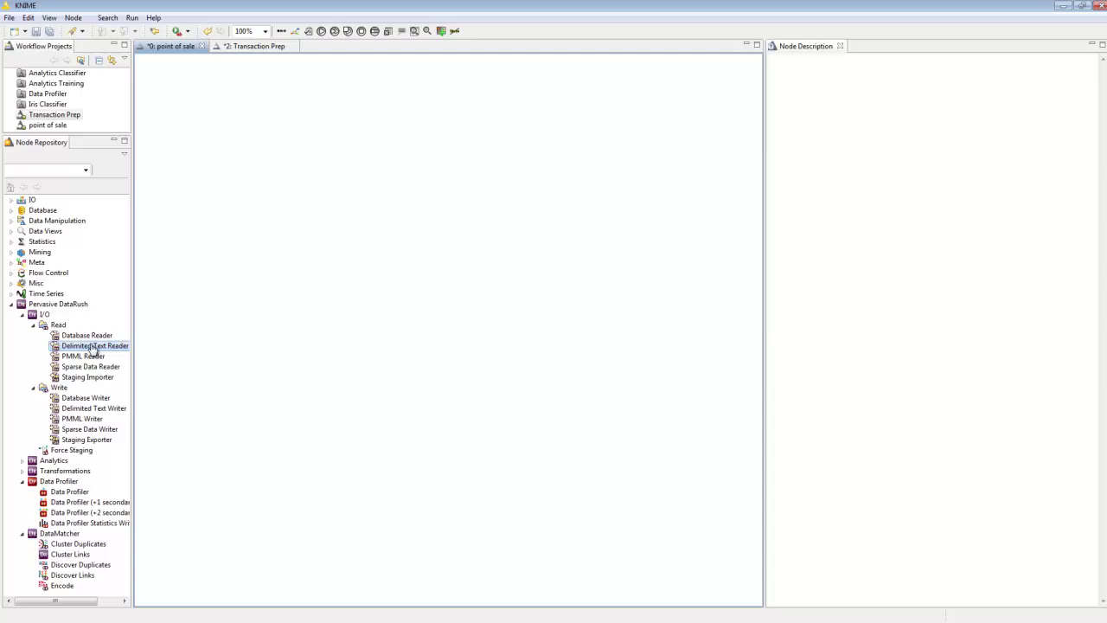
Add a Delimited Text Reader node and name it 'Line items'.
double_click(93, 345)
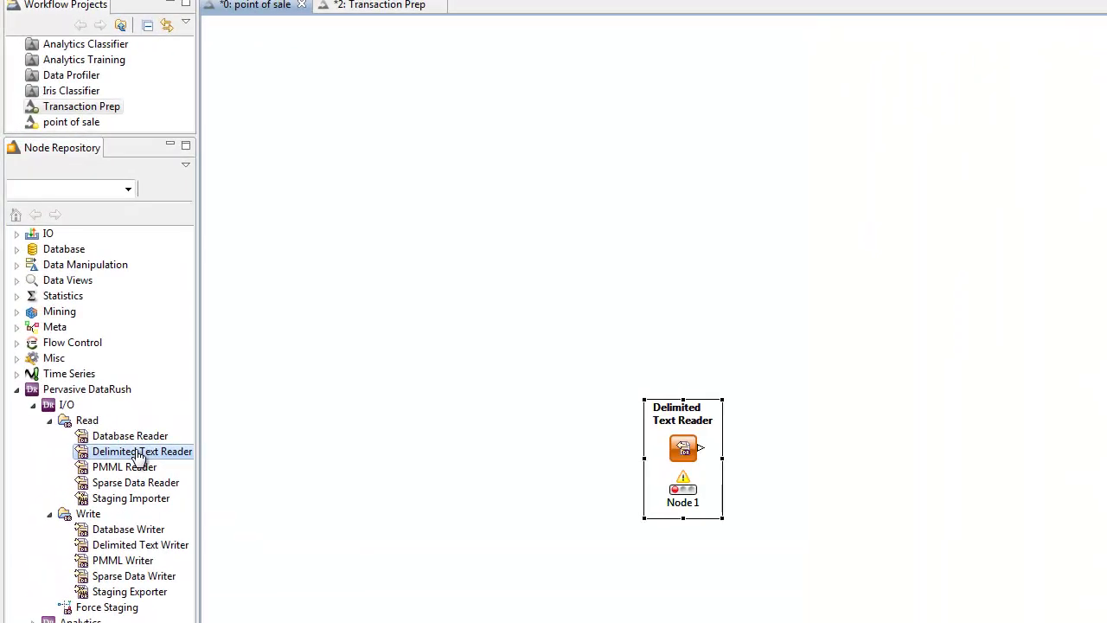
key(F2)
text(Line items)
key(Return)
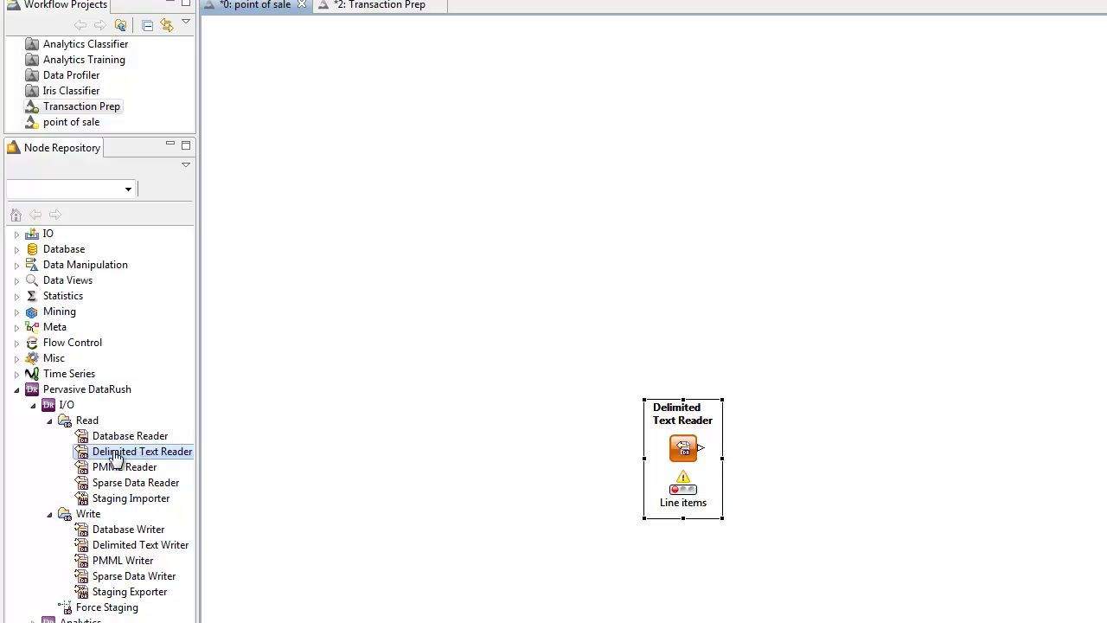
Set the Line items reader's file location to input/lineitem.tbl.
key(F6)
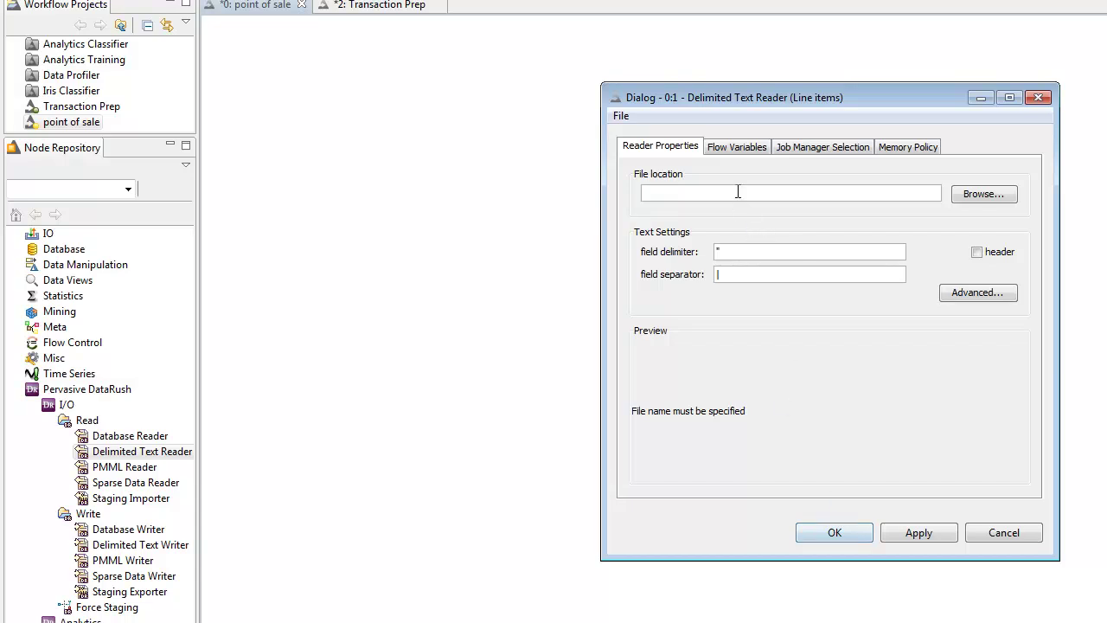
text(input/)
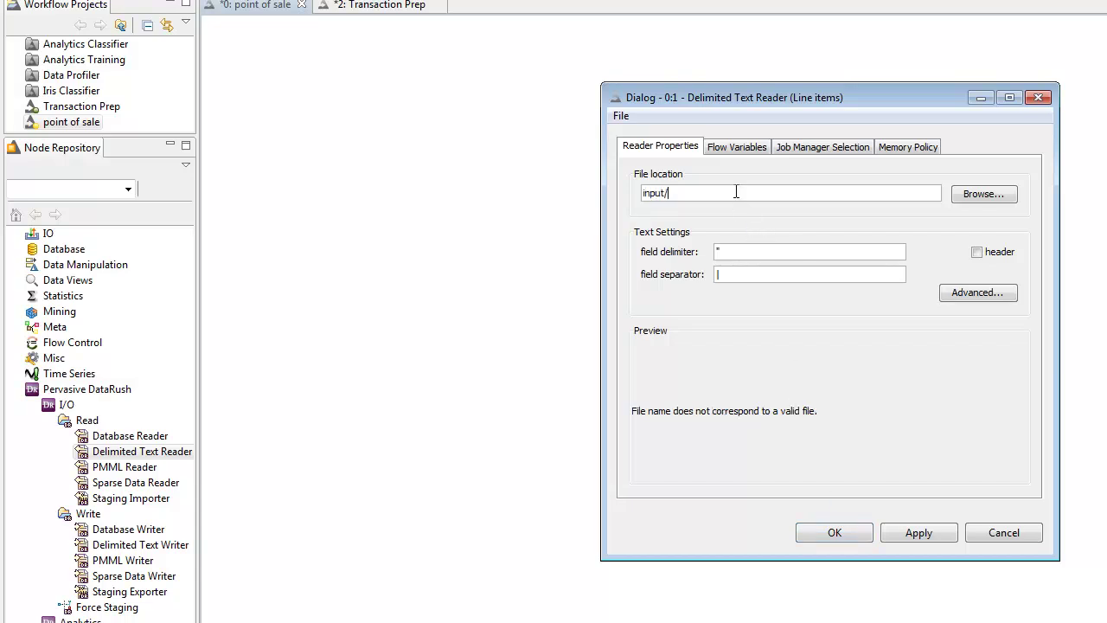
text(lineitem.tbl)
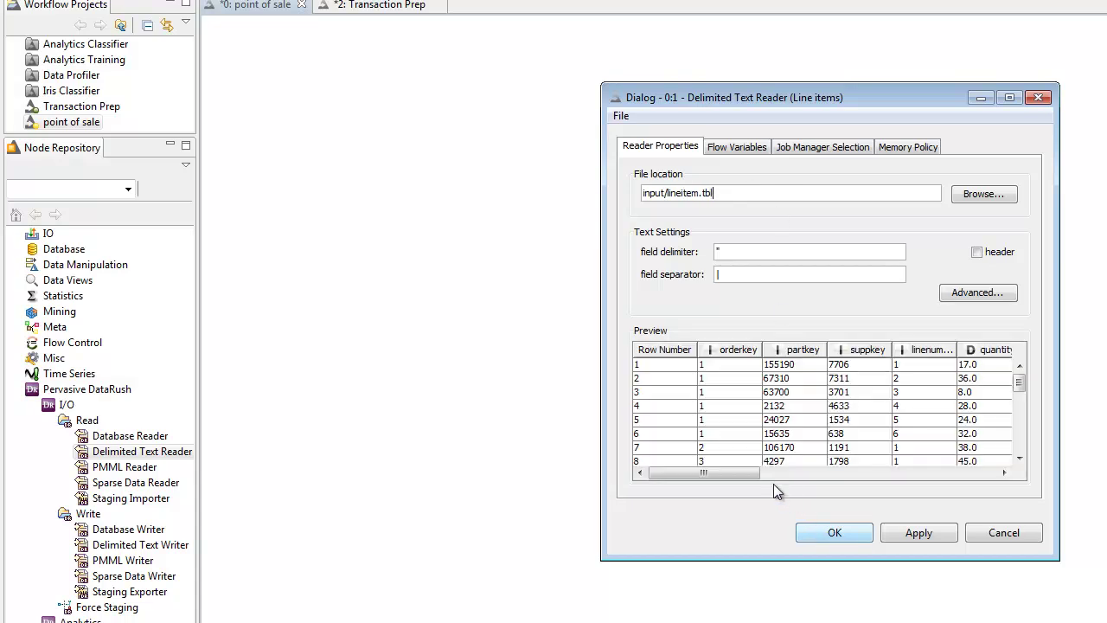
drag(752, 473, 973, 468)
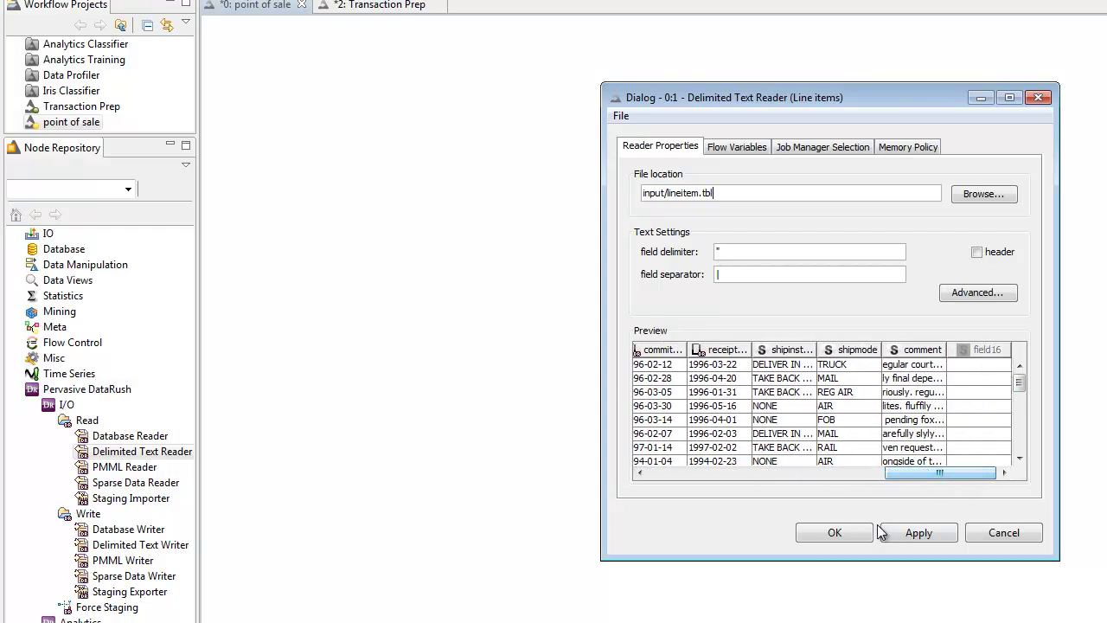
click(842, 530)
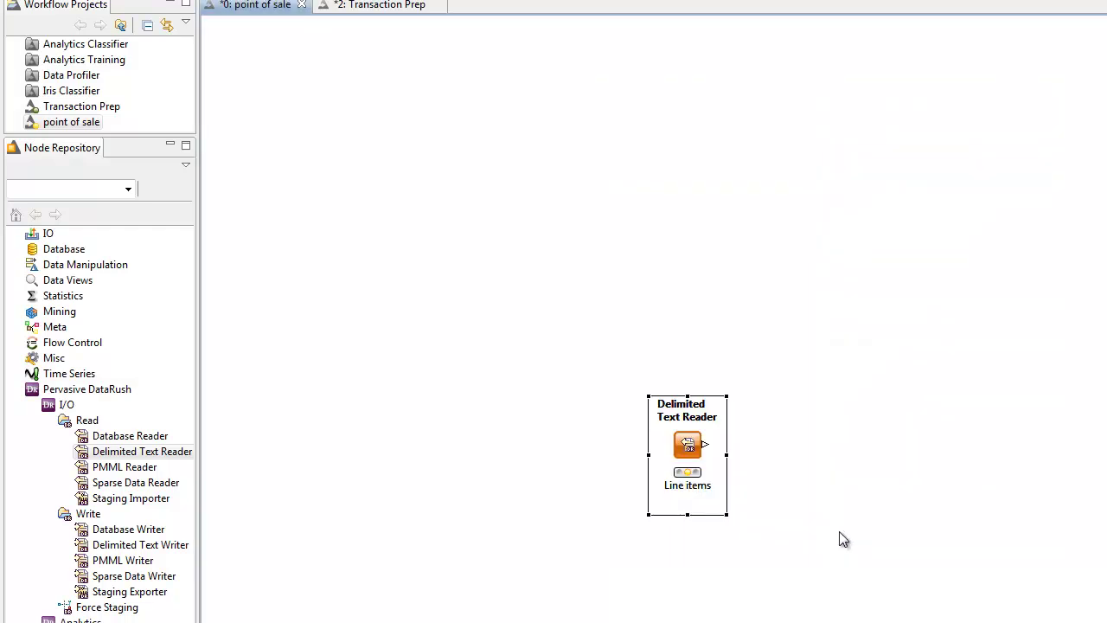
Move Line items to the top-left and add a second Delimited Text Reader named 'Orders'.
drag(683, 473, 259, 95)
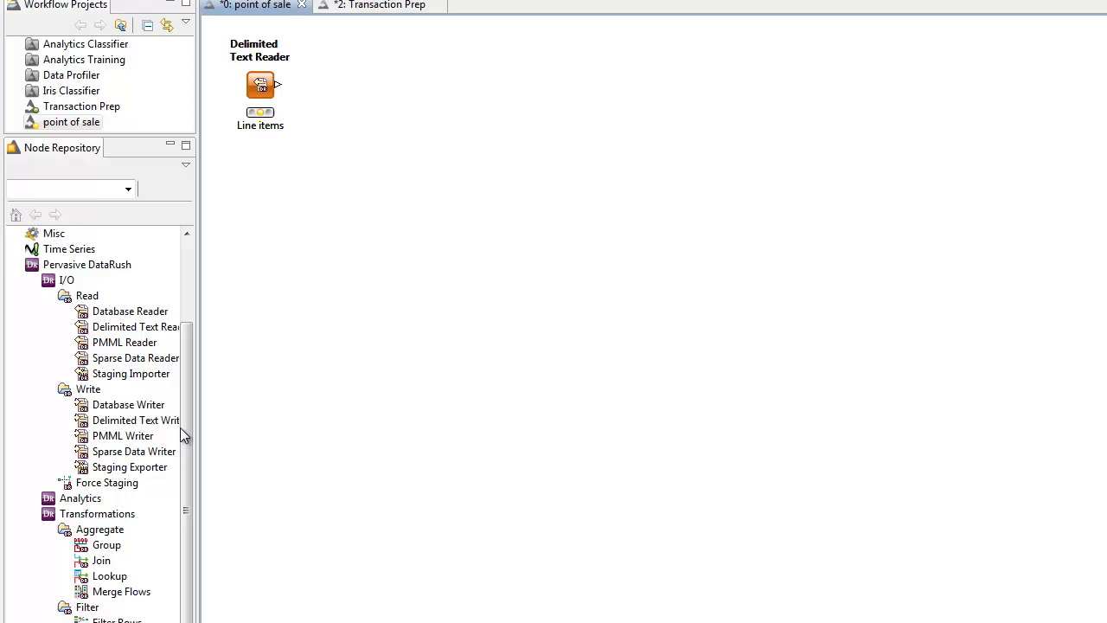
double_click(107, 326)
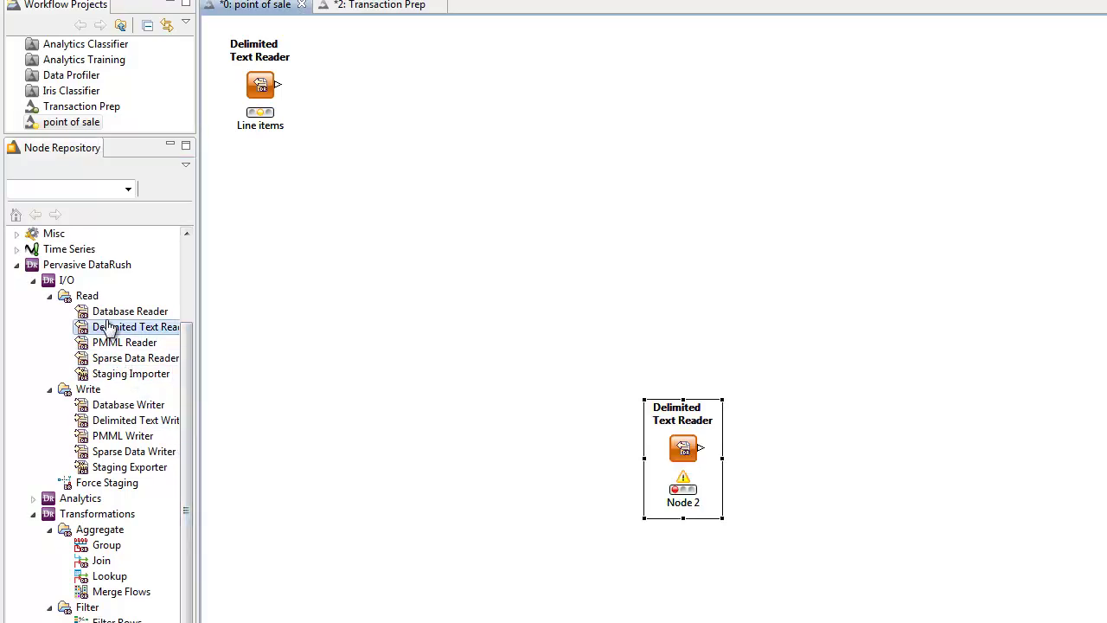
key(F2)
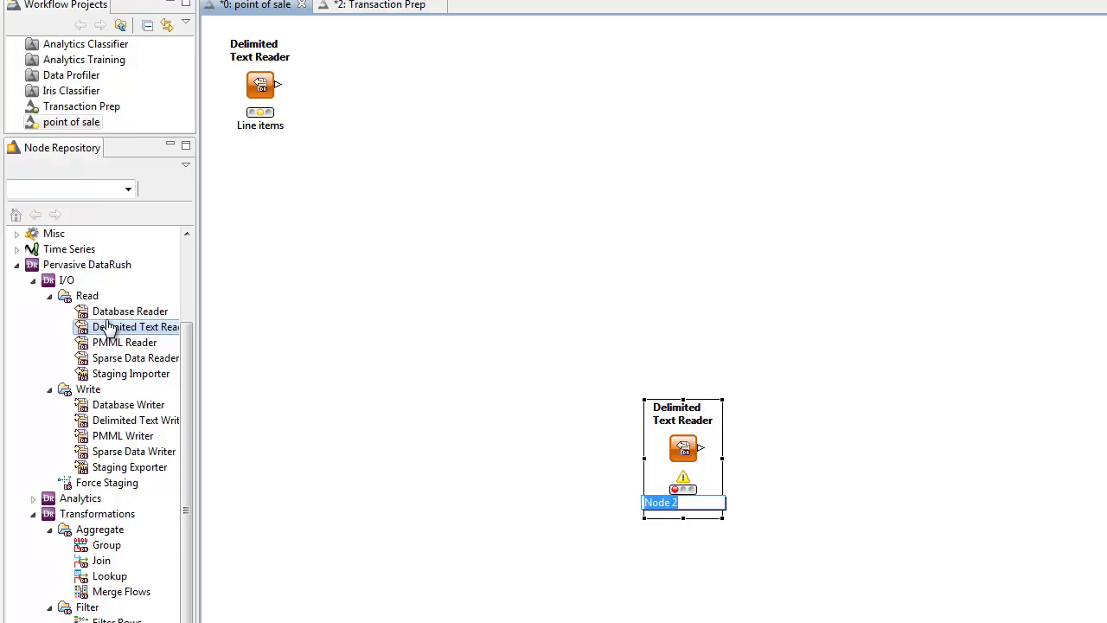
text(Orders)
key(Return)
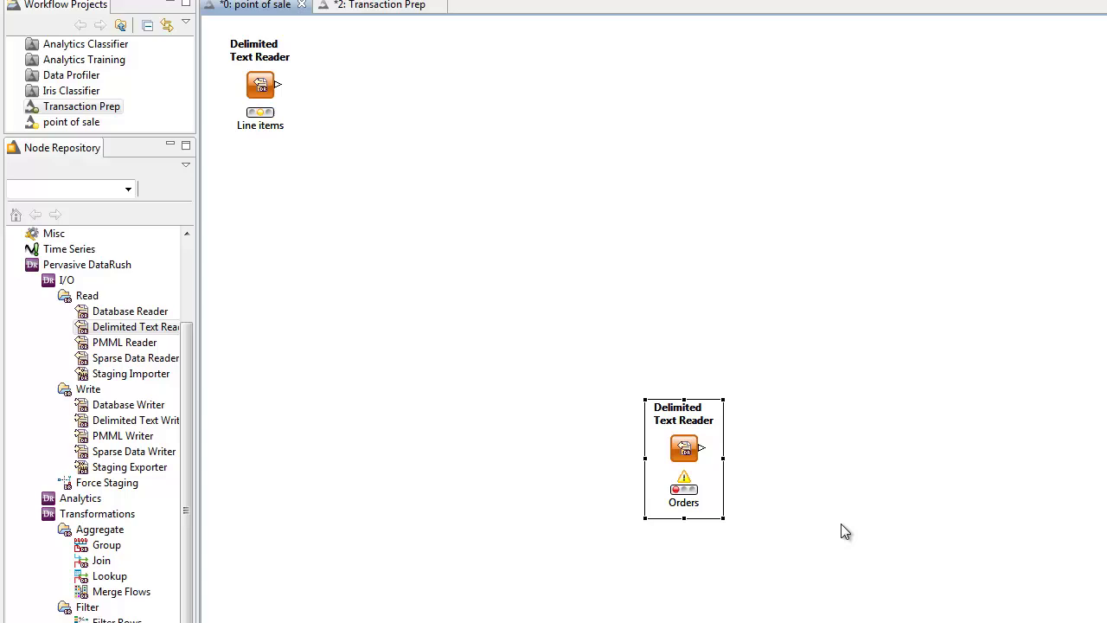
Point the Orders reader at input/orders.tbl and place it below Line items.
key(F6)
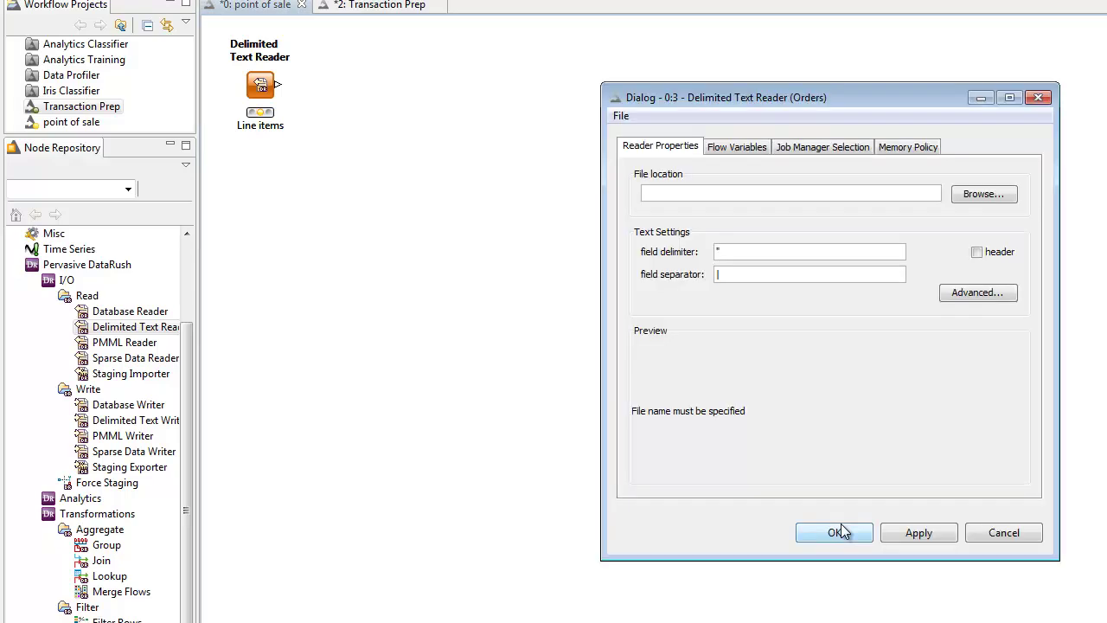
click(783, 190)
text(input/orders.)
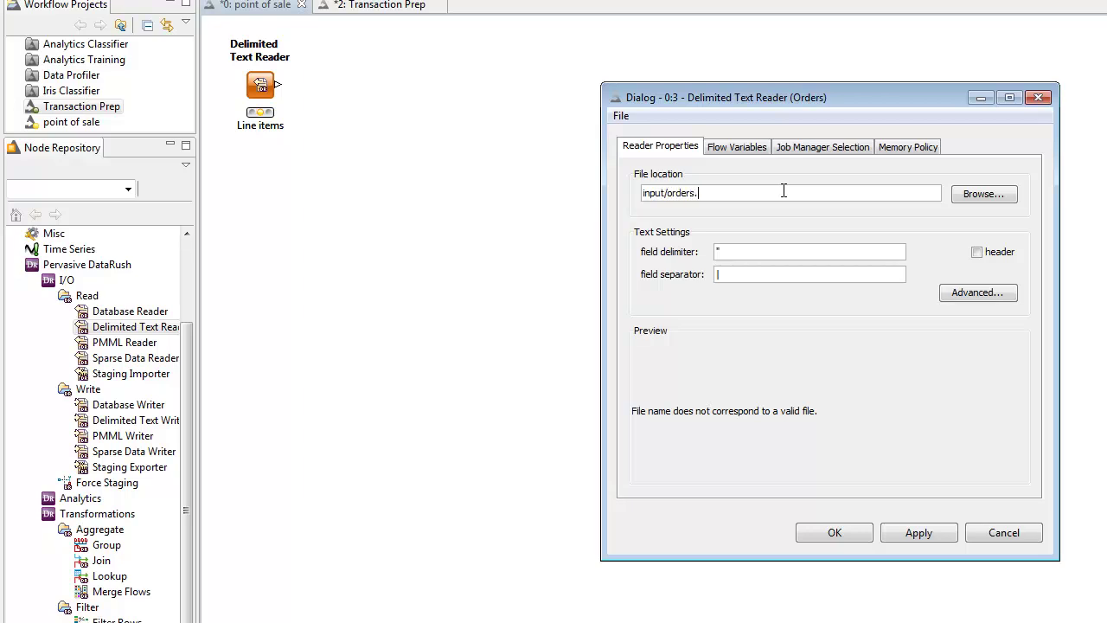
text(tbl)
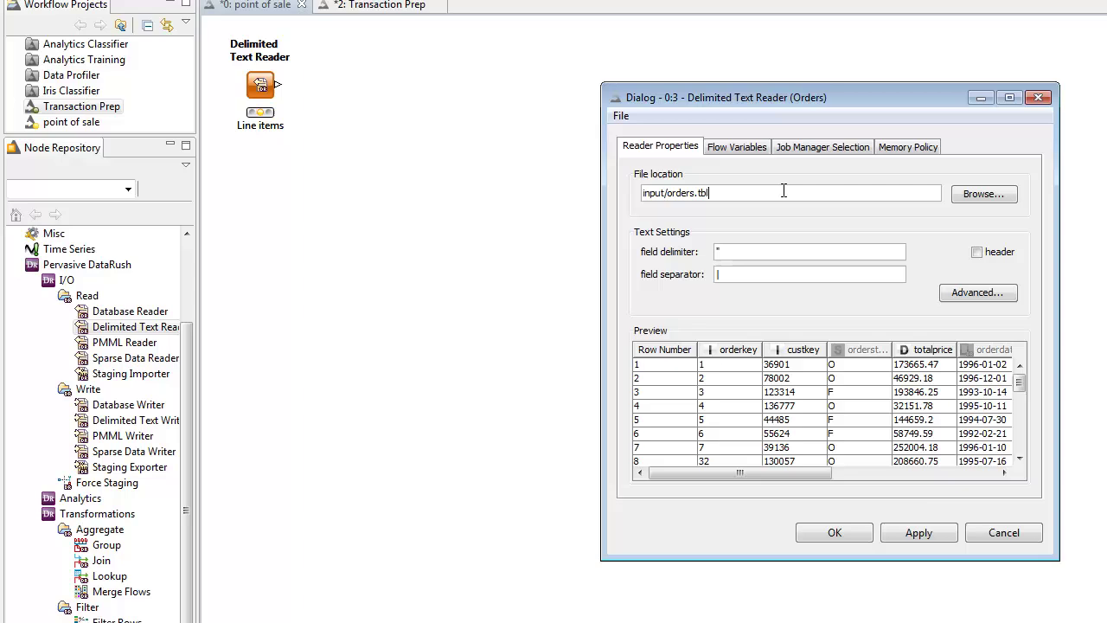
click(822, 533)
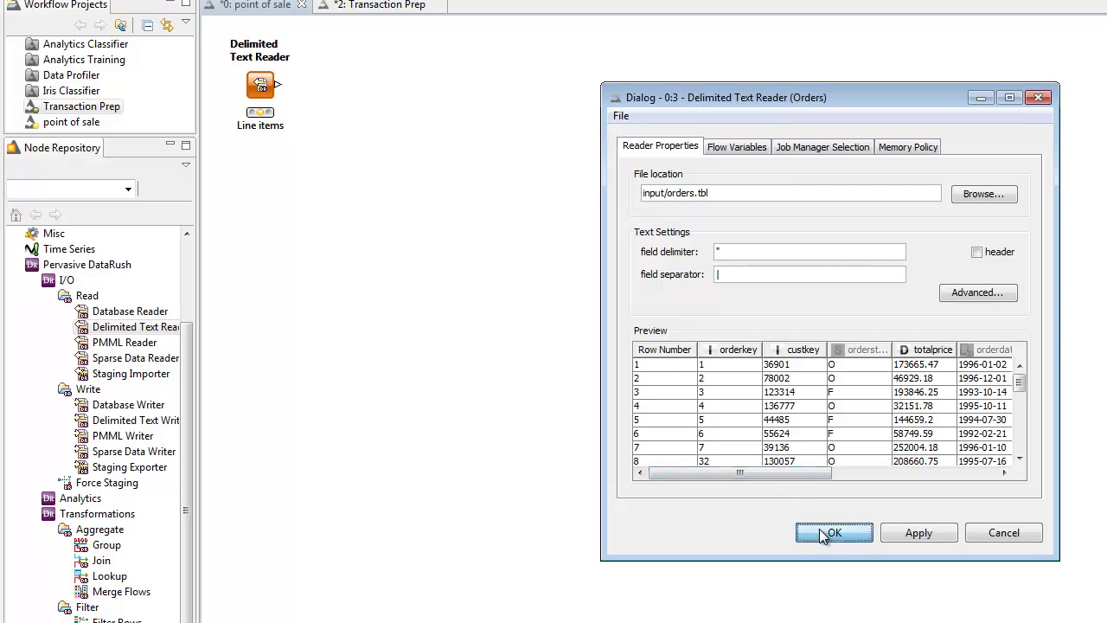
drag(690, 451, 264, 198)
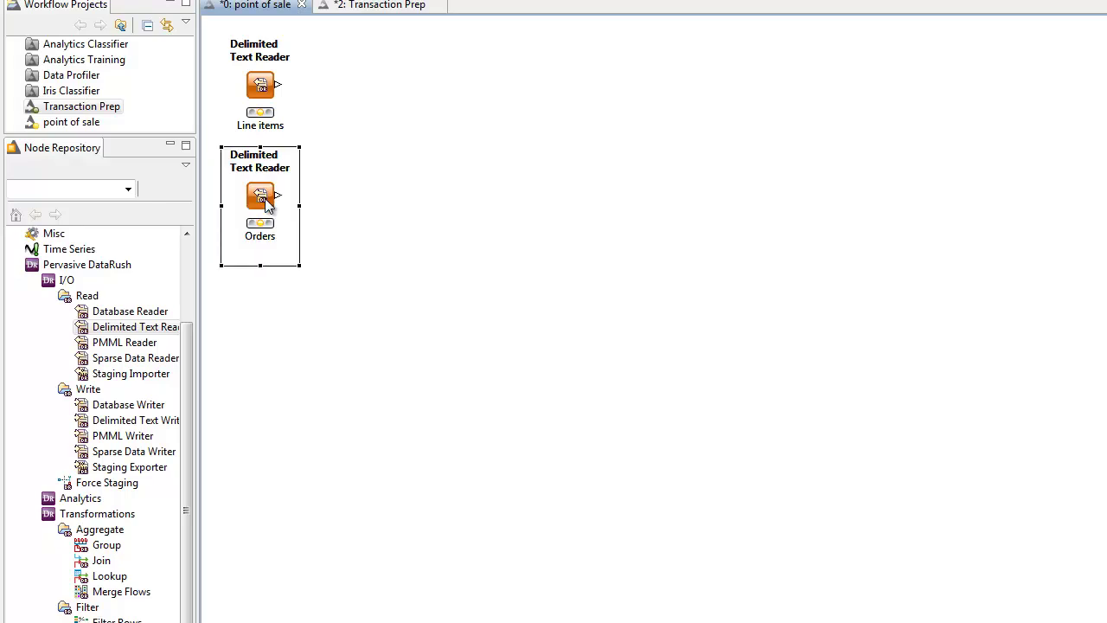
Add a third Delimited Text Reader named 'Customers'.
click(142, 331)
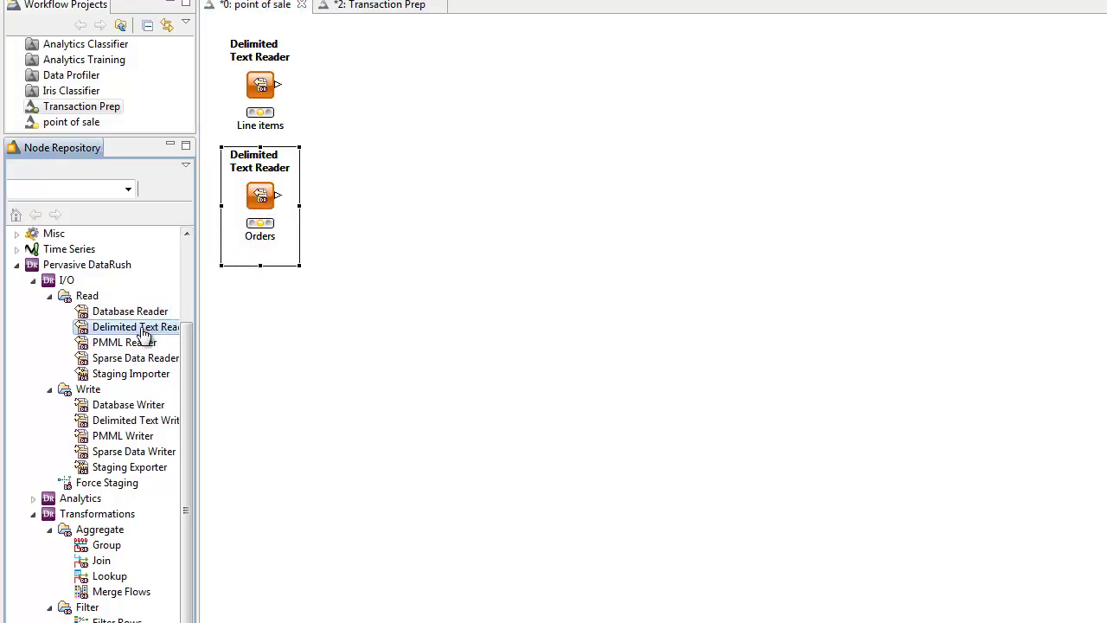
double_click(143, 331)
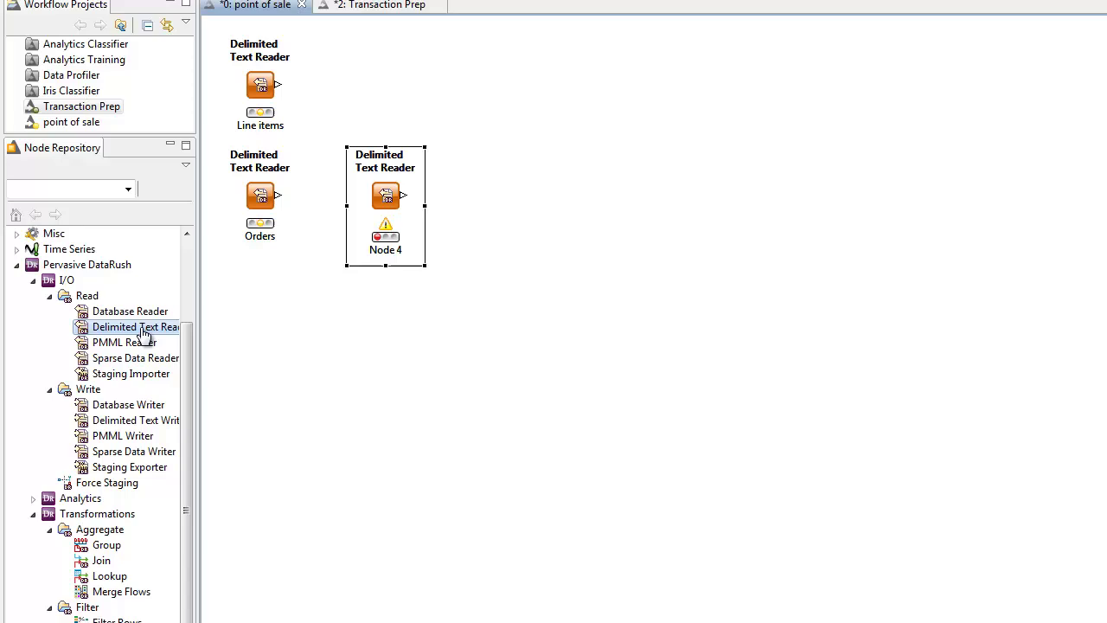
click(377, 254)
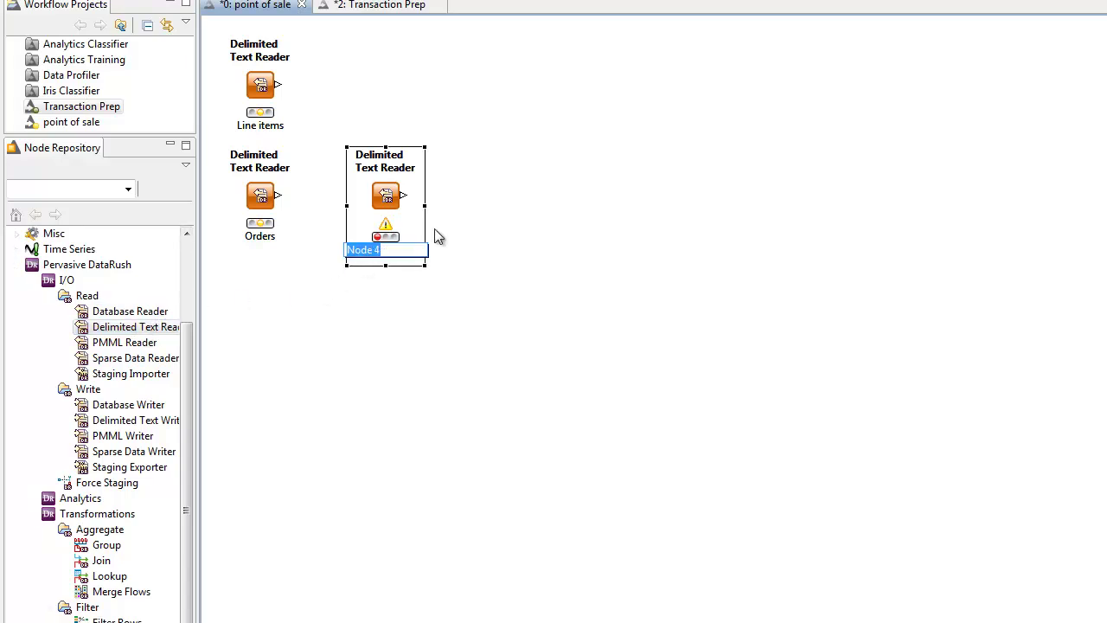
text(Customers)
key(Return)
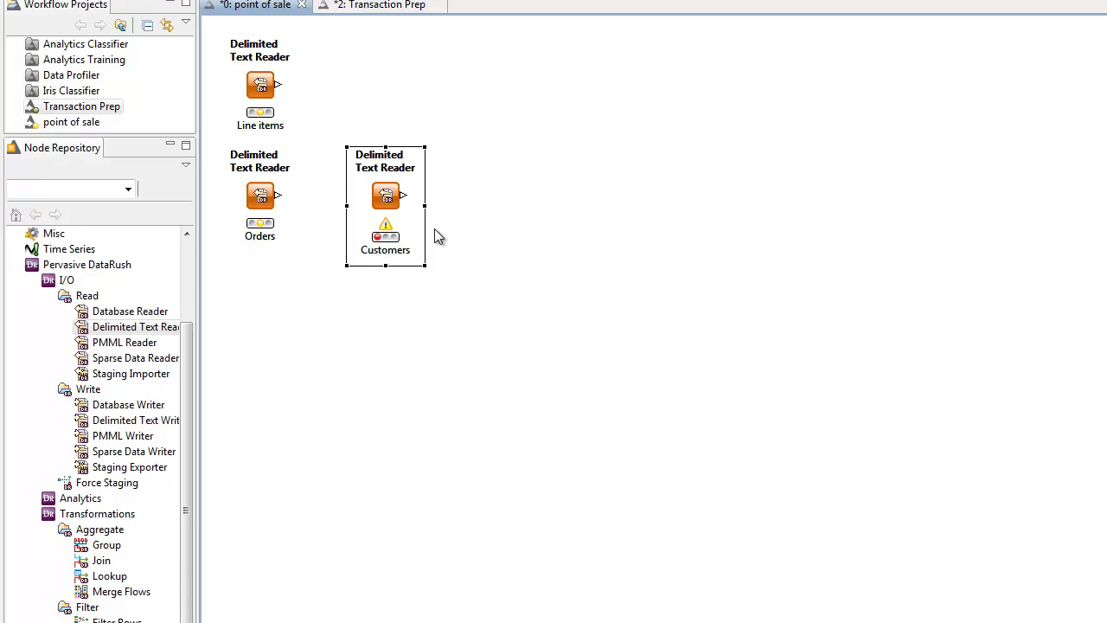
Set the Customers reader's file location to input/customer.tbl.
key(F6)
text(input/customer)
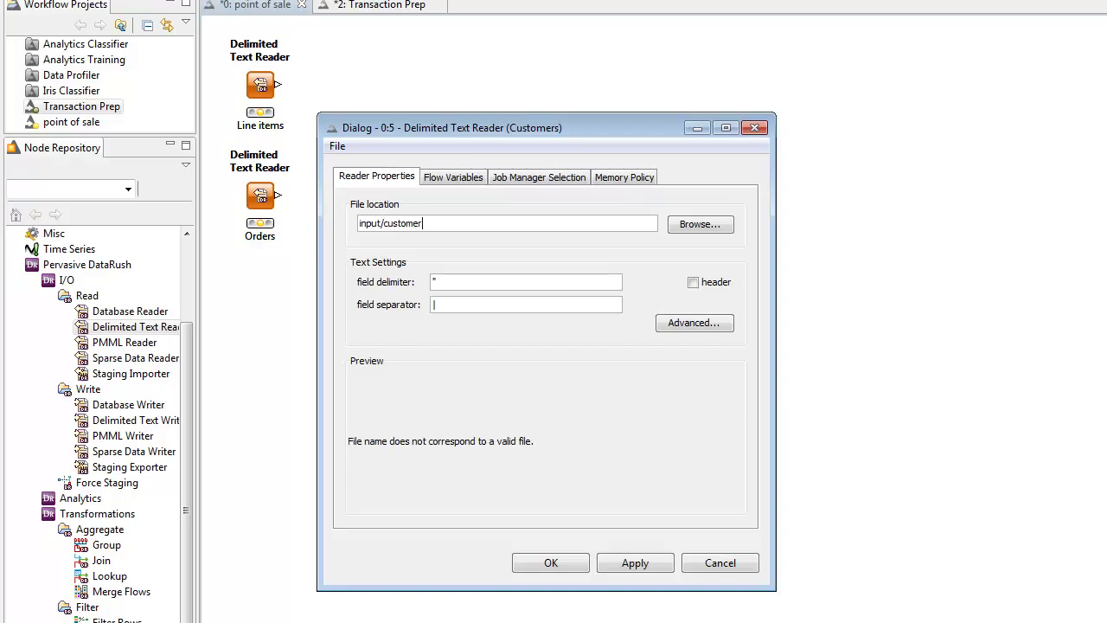
text(.tbl)
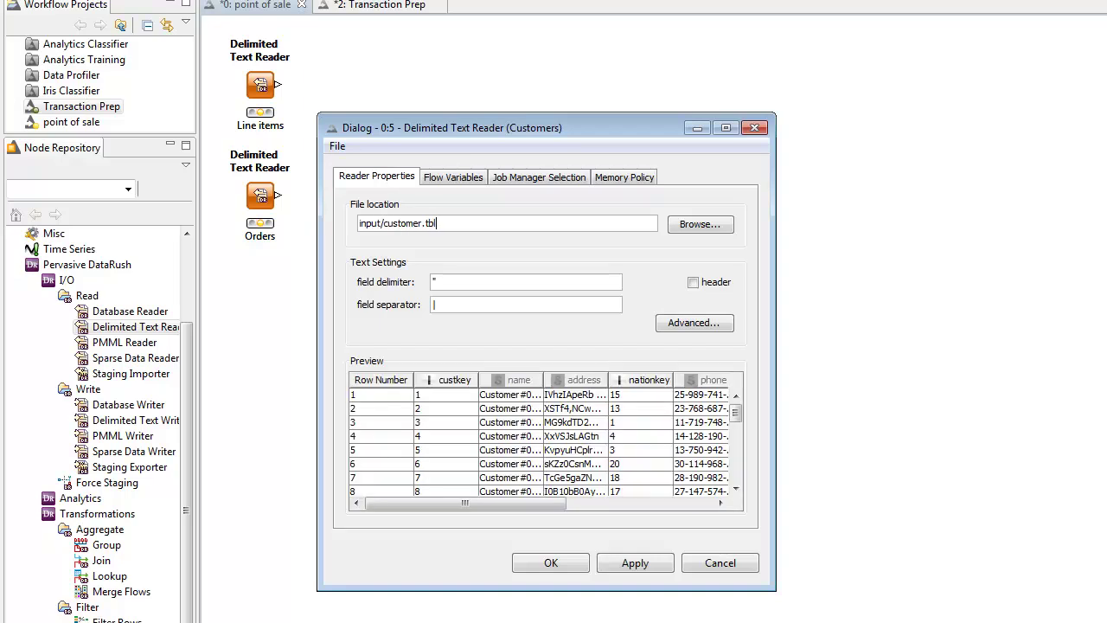
click(530, 563)
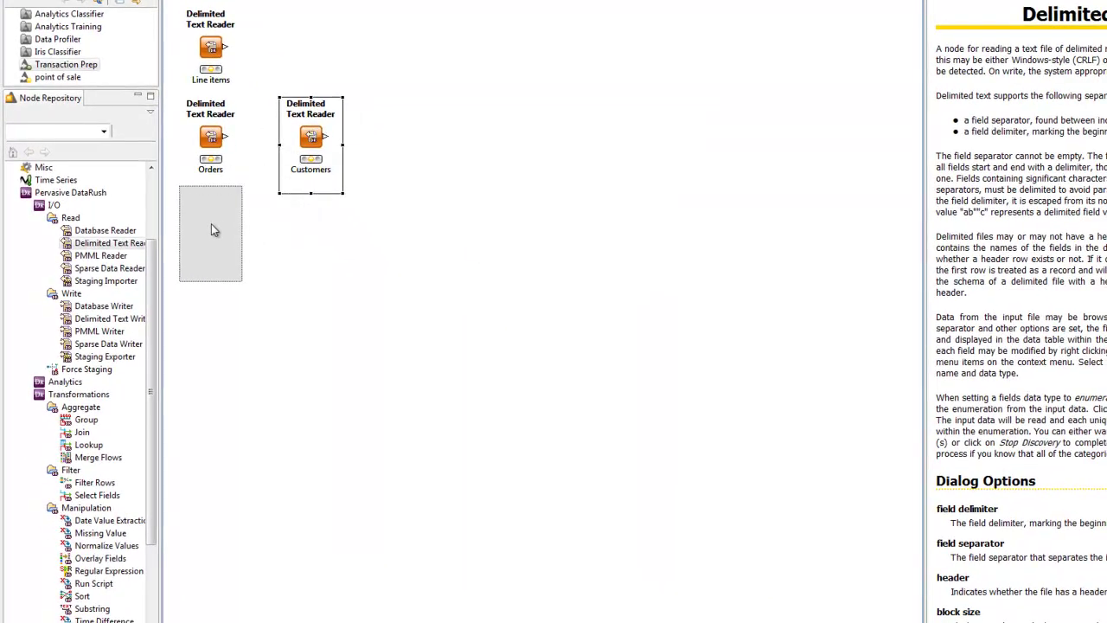
Add a Missing Value node after Line items that replaces missing doubles with 0.0.
click(208, 49)
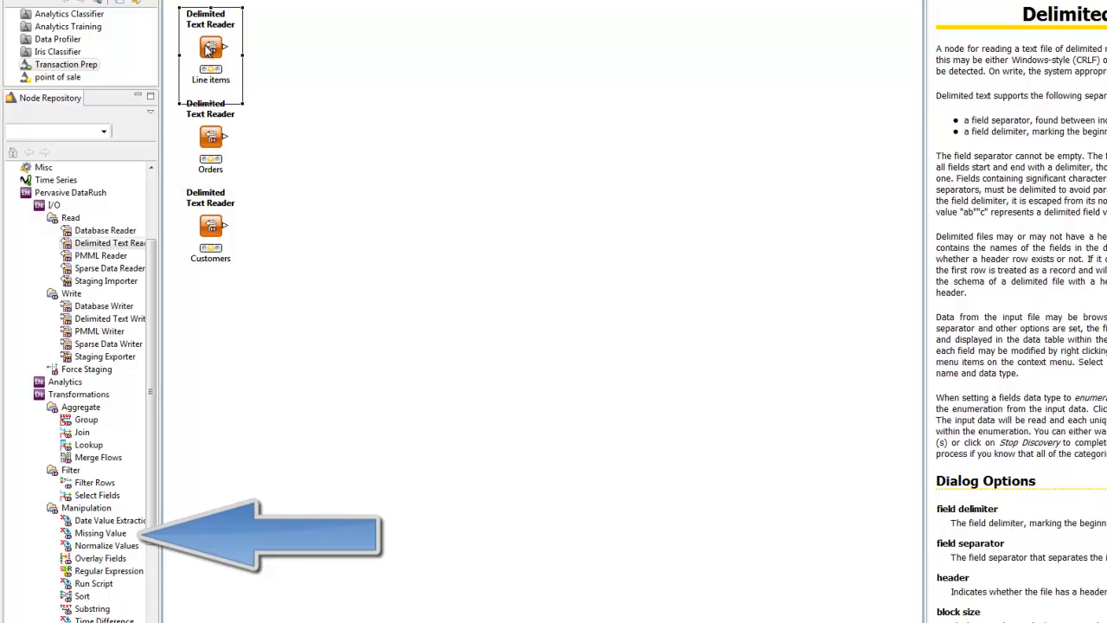
double_click(97, 533)
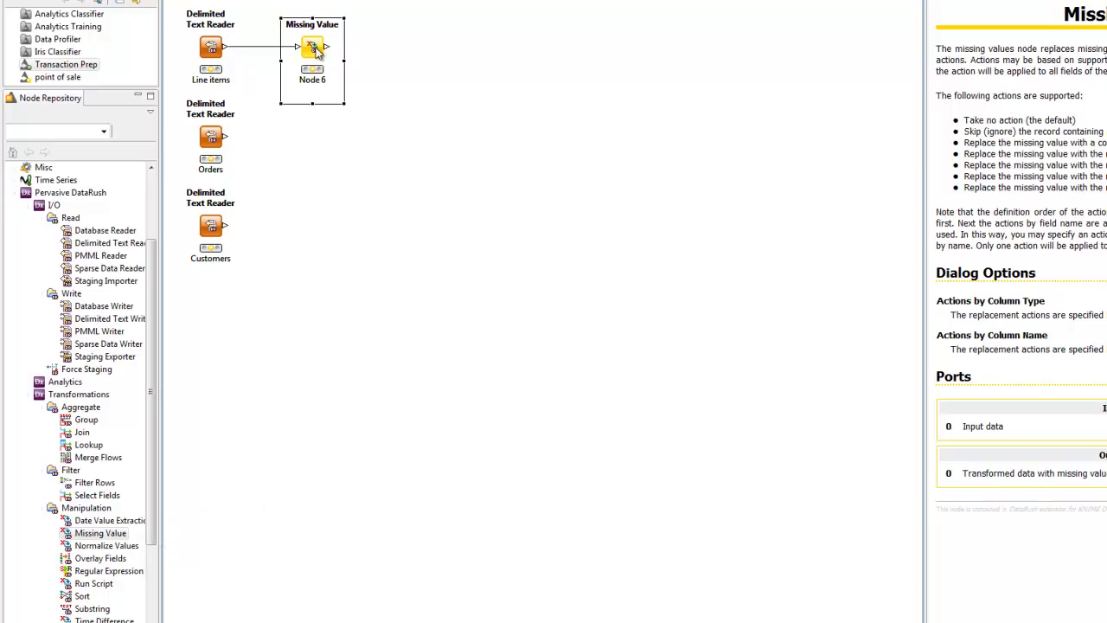
key(F6)
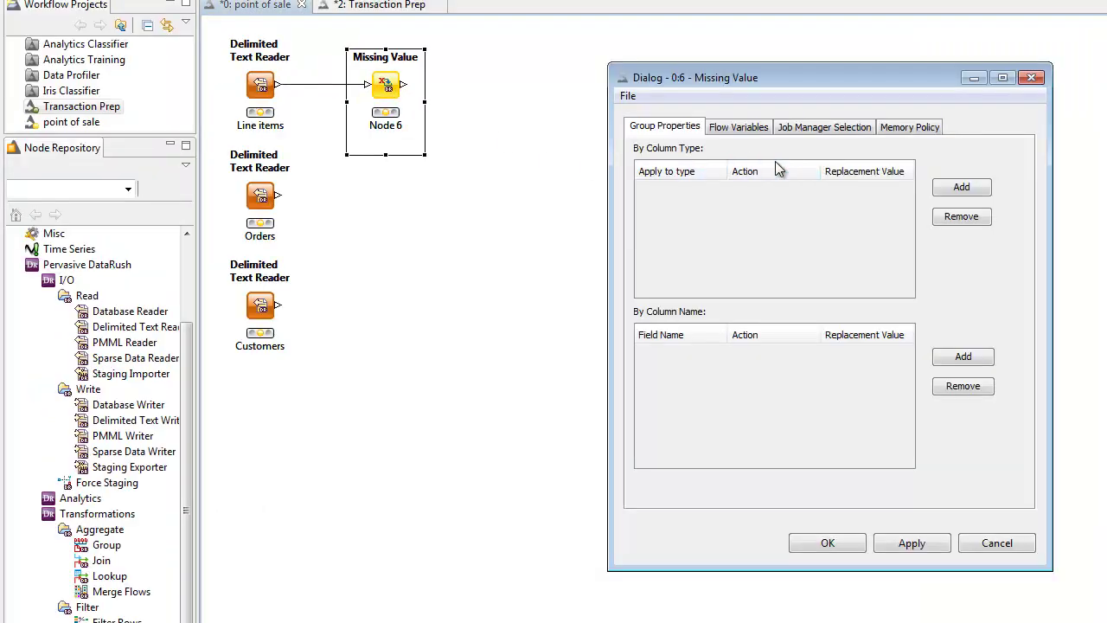
click(961, 187)
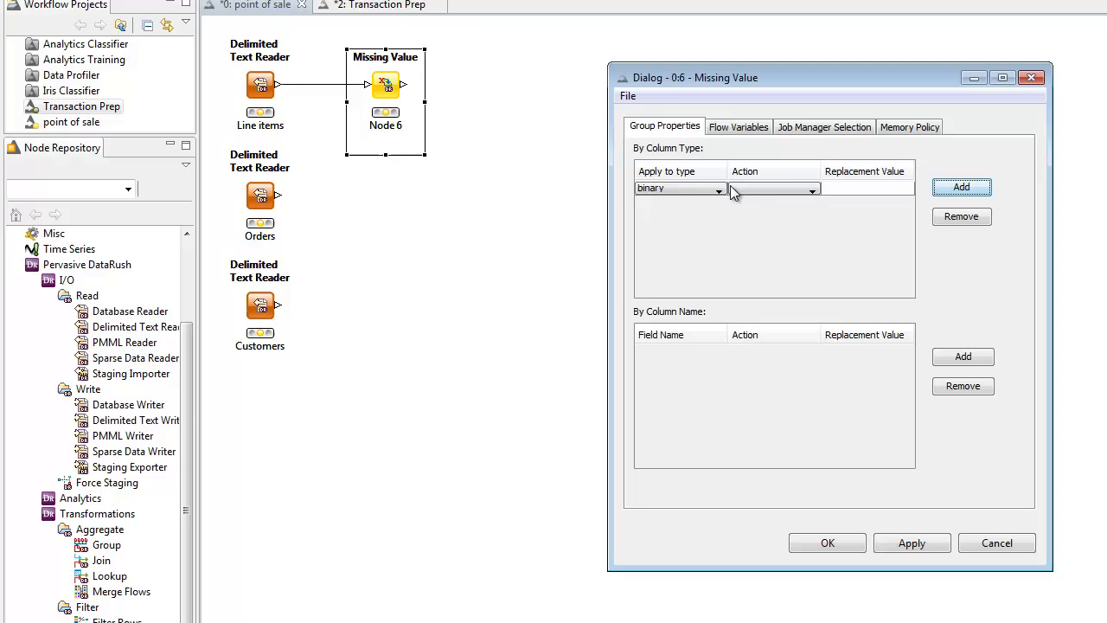
click(718, 190)
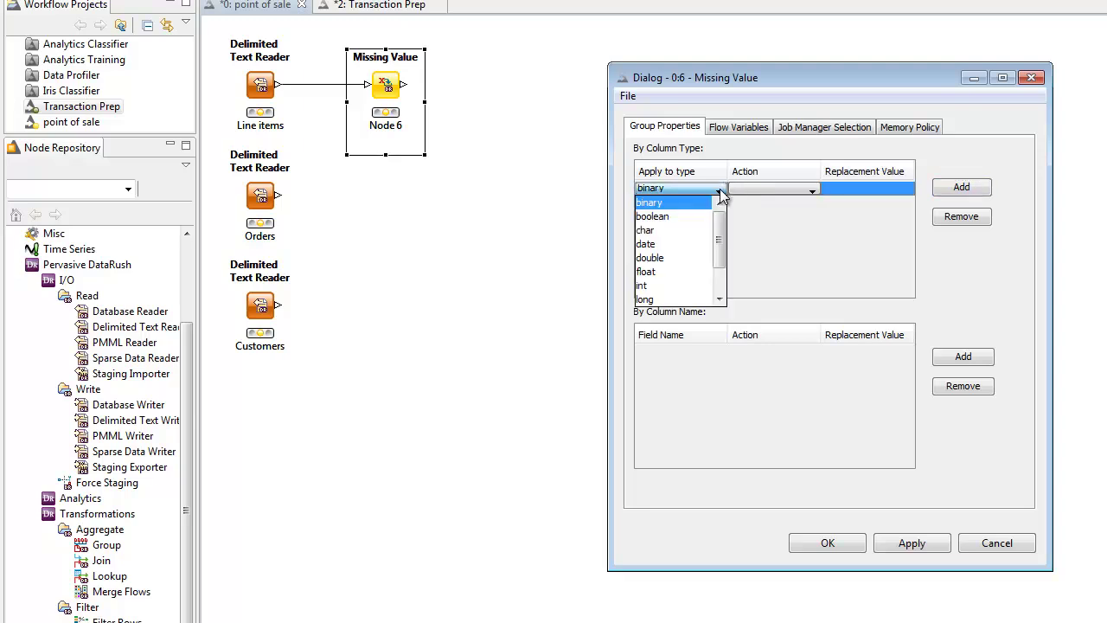
click(703, 257)
click(792, 194)
click(773, 230)
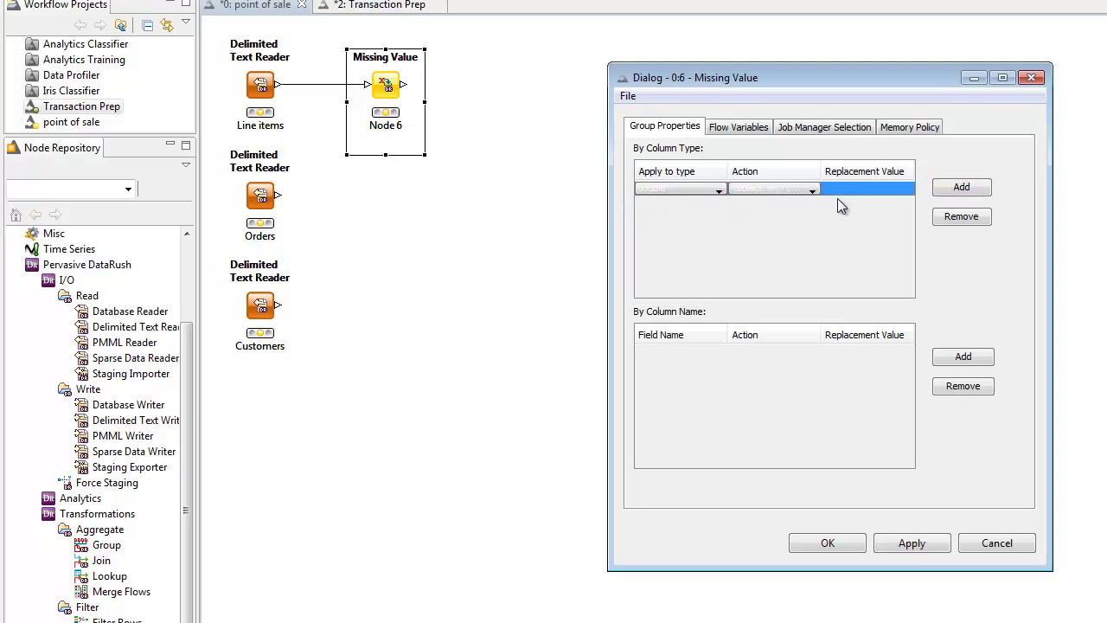
click(845, 188)
text(0)
Add a rule replacing missing int values with the constant 0.
click(955, 189)
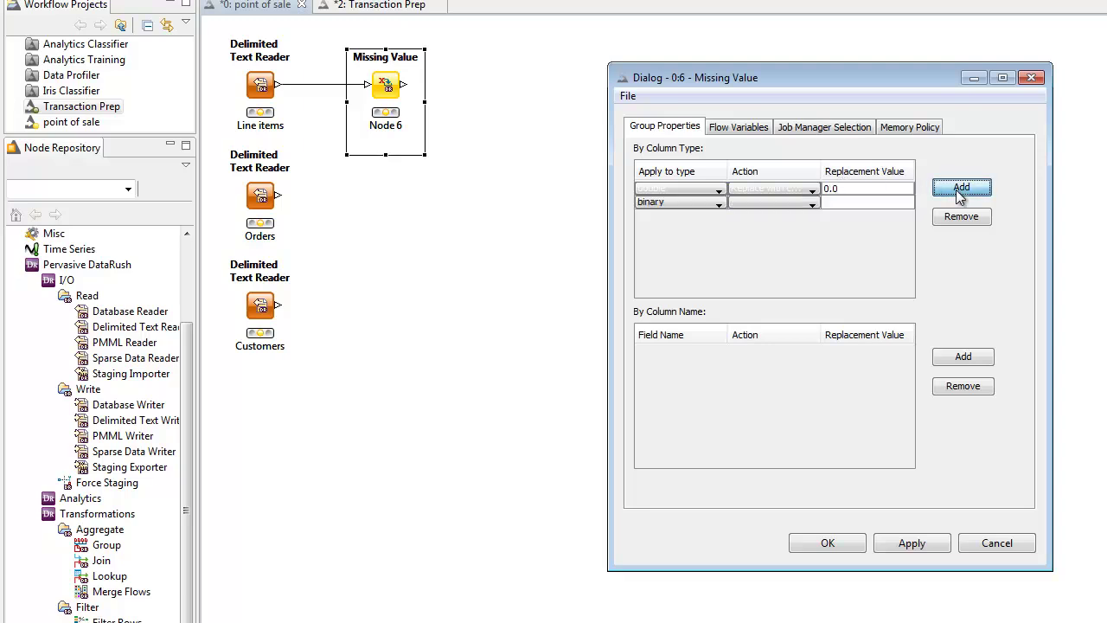
click(721, 206)
click(709, 295)
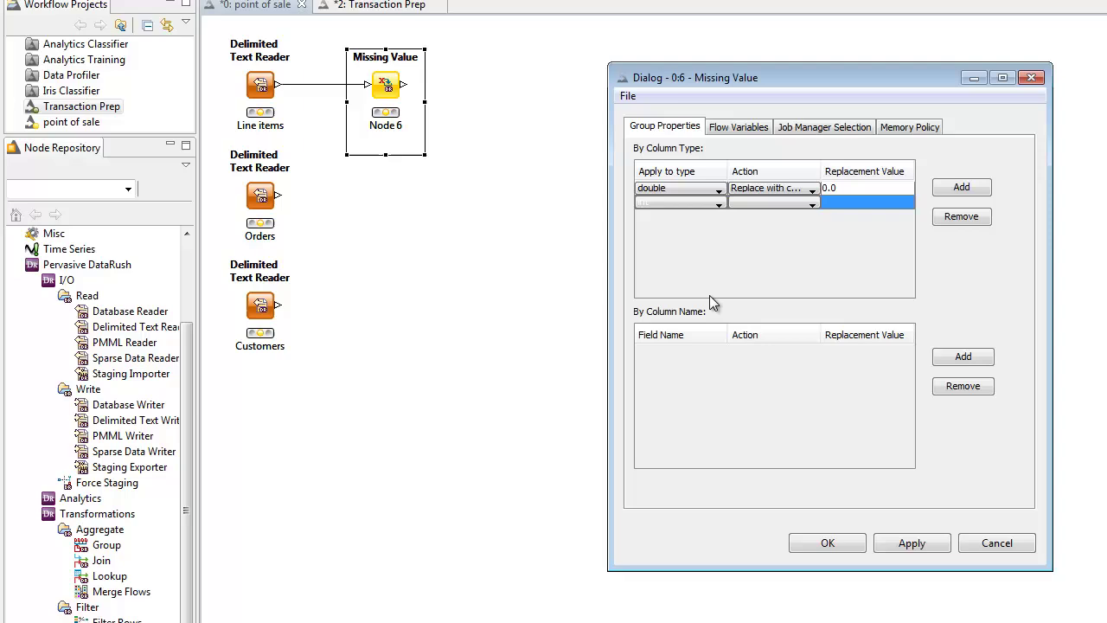
click(817, 204)
click(811, 246)
click(854, 202)
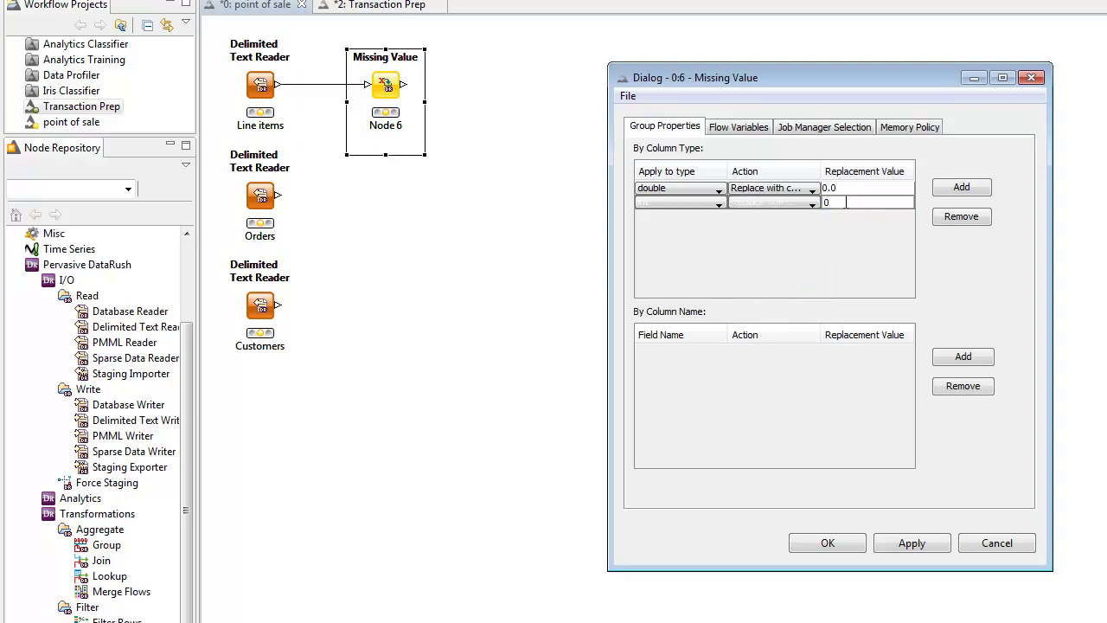
key(Return)
Add a rule replacing one chosen field's missing values with constant 0.
click(958, 361)
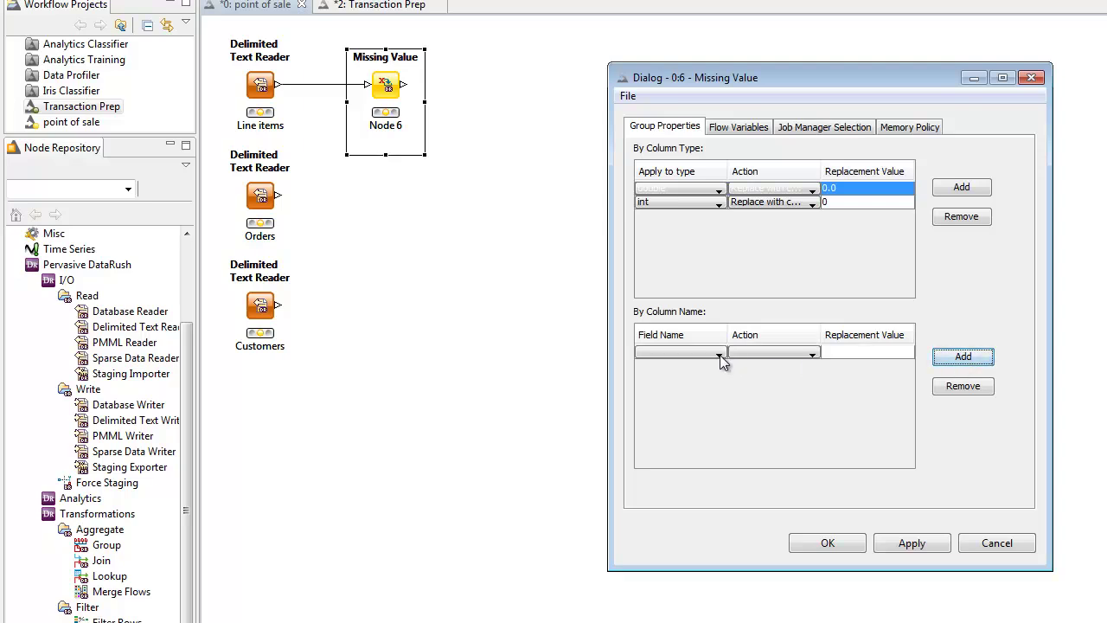
click(718, 354)
click(709, 428)
click(793, 355)
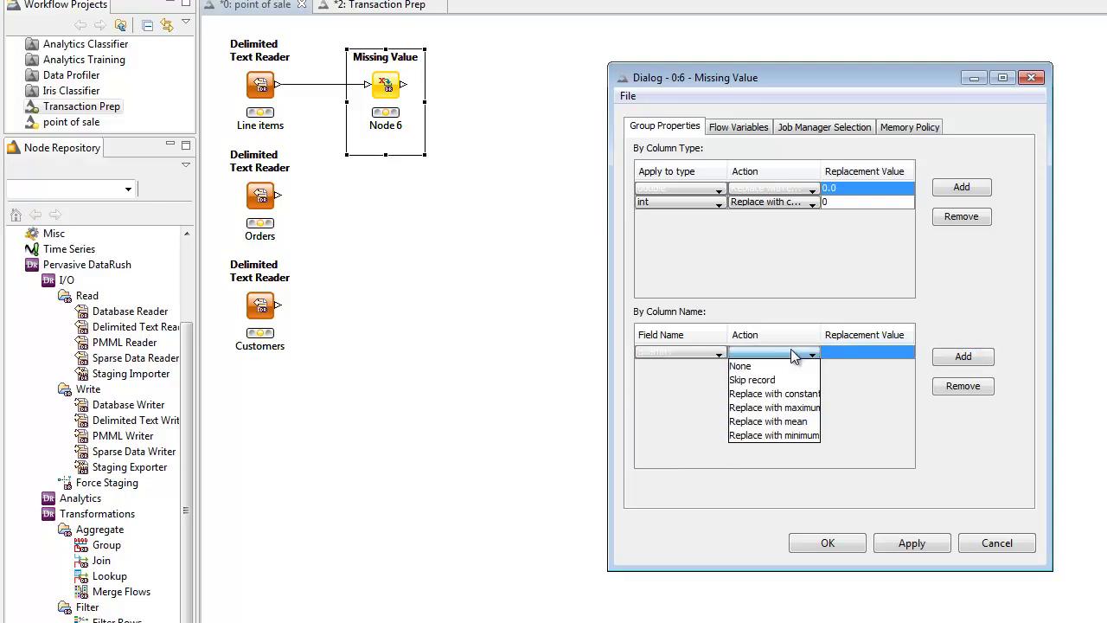
click(783, 393)
click(843, 351)
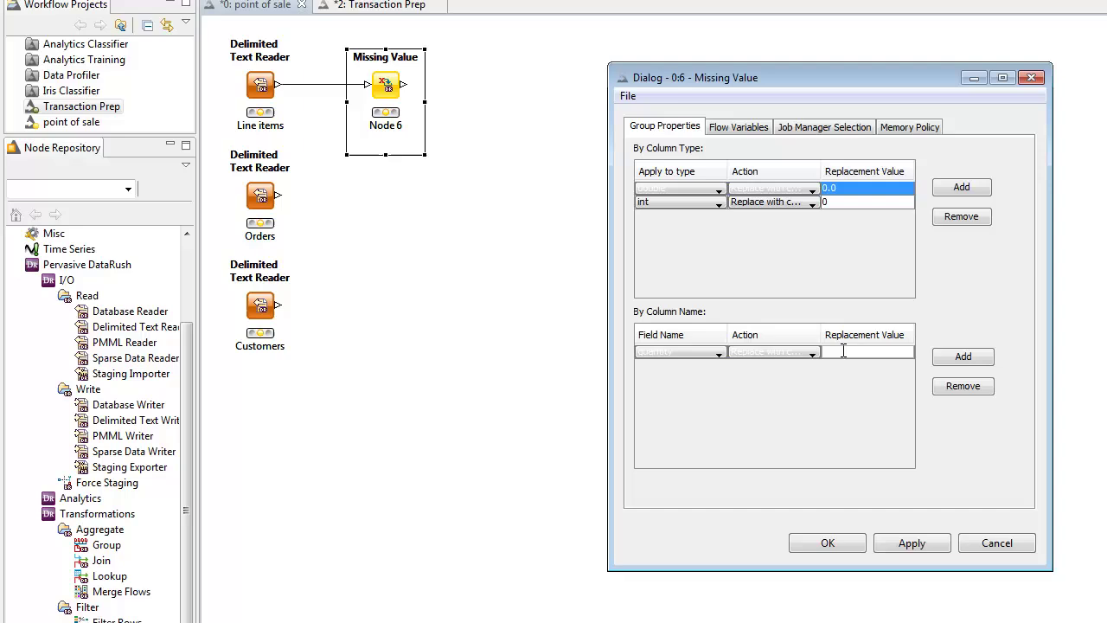
text(0)
click(843, 541)
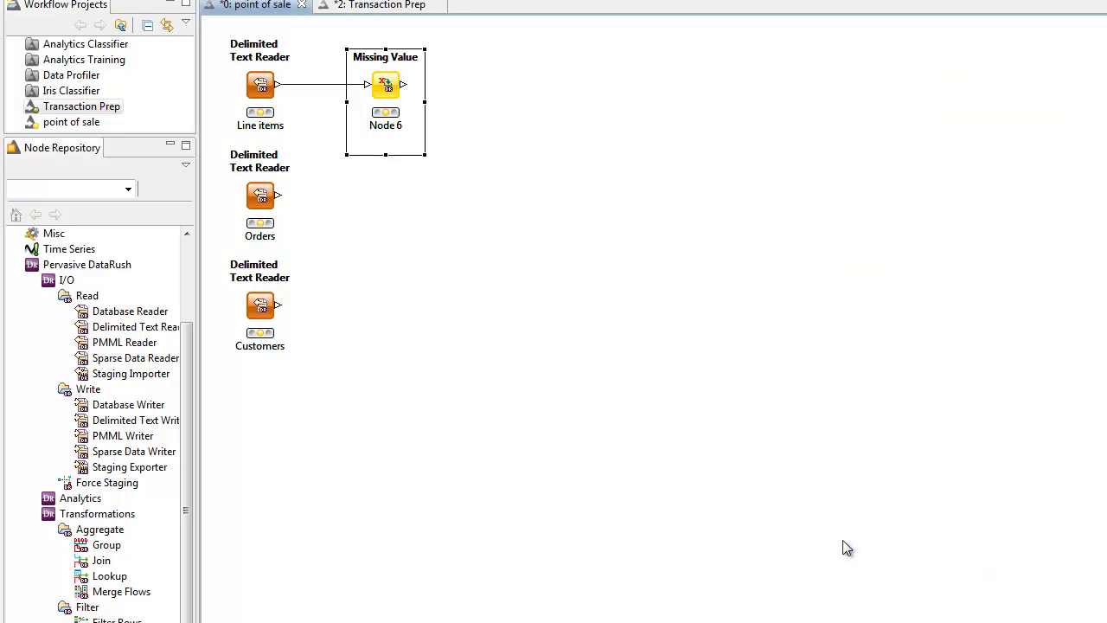
Save the workflow and rename the Missing Value node 'line items'.
key(ctrl+s)
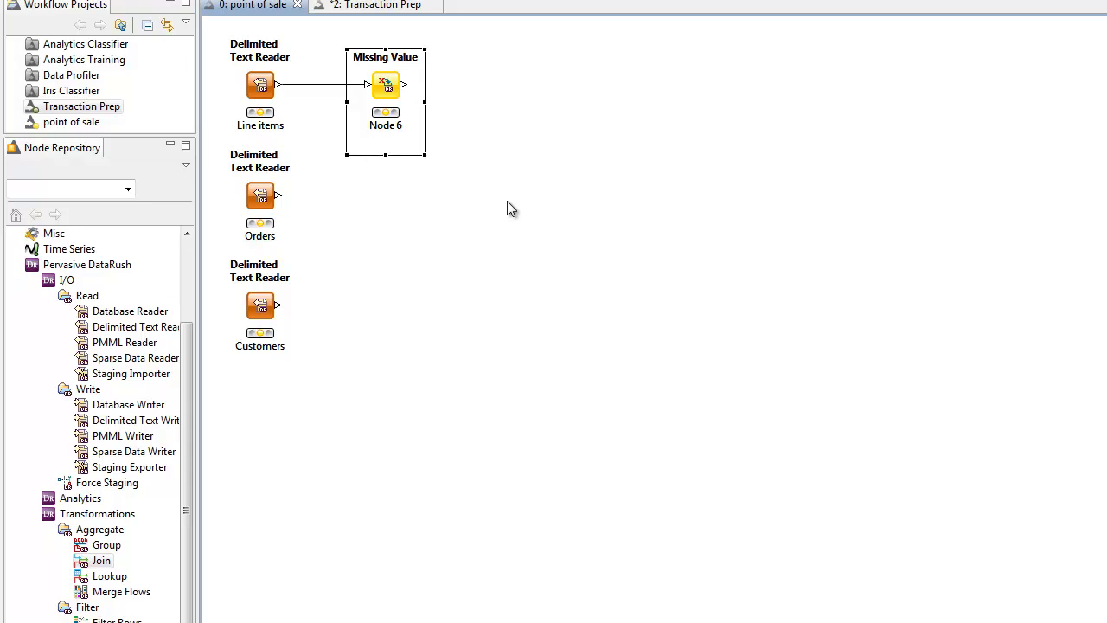
key(F2)
text(line items)
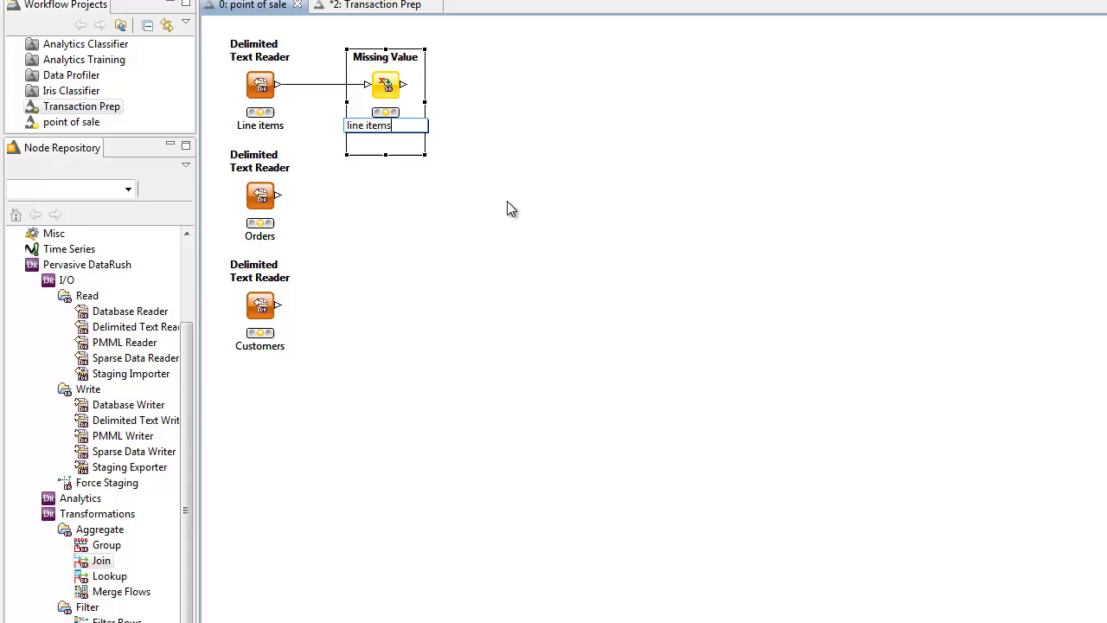
key(Return)
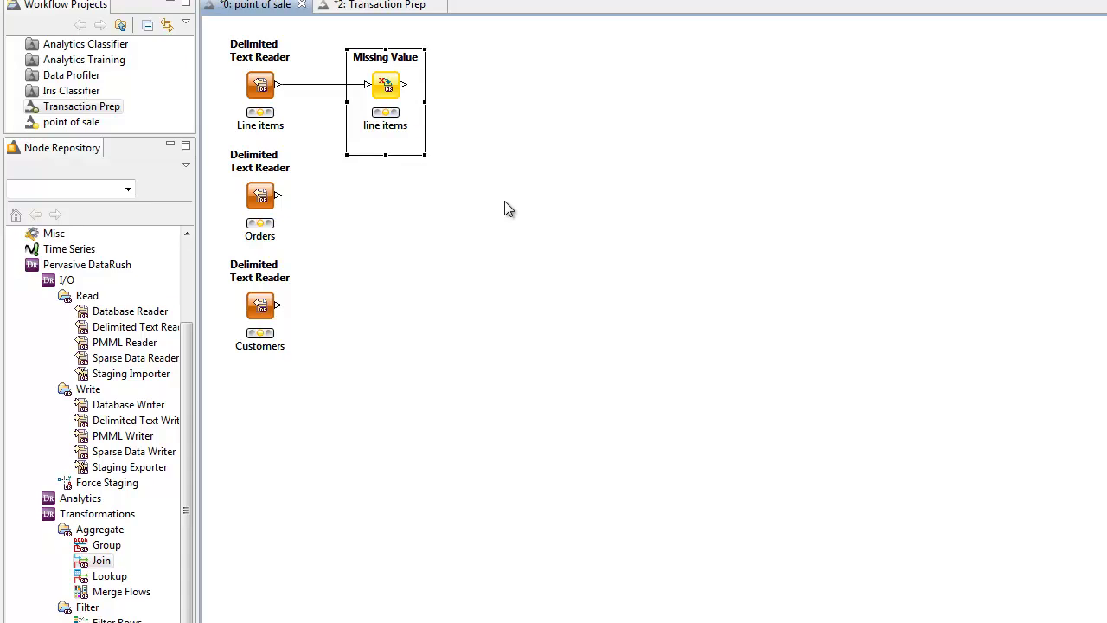
Add a Join named 'add orders' with Orders wired into its second input.
double_click(102, 564)
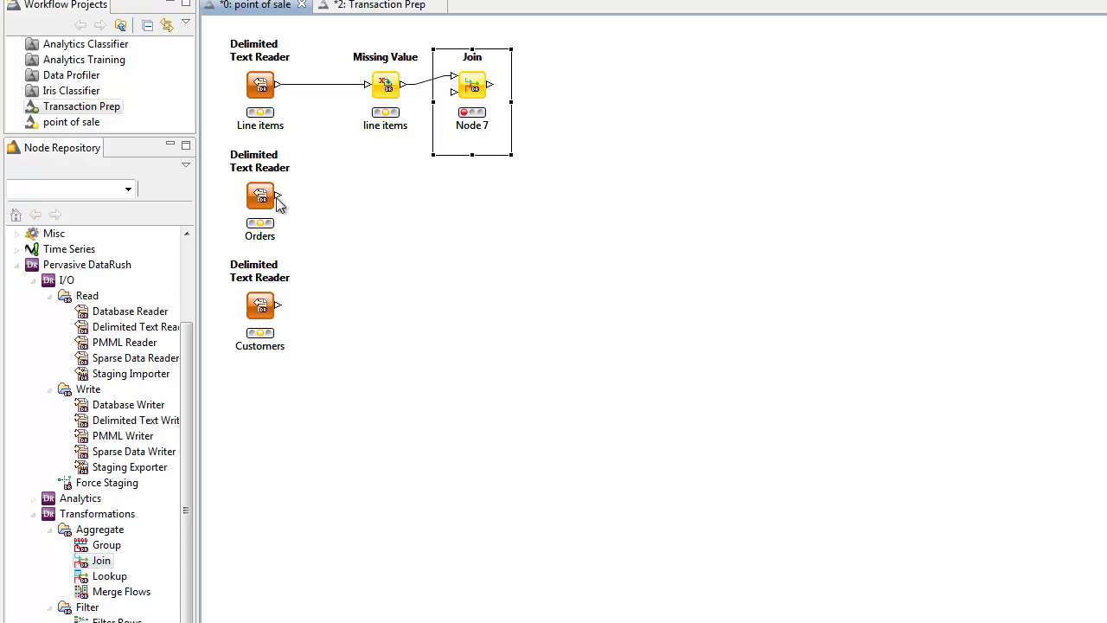
drag(279, 195, 455, 96)
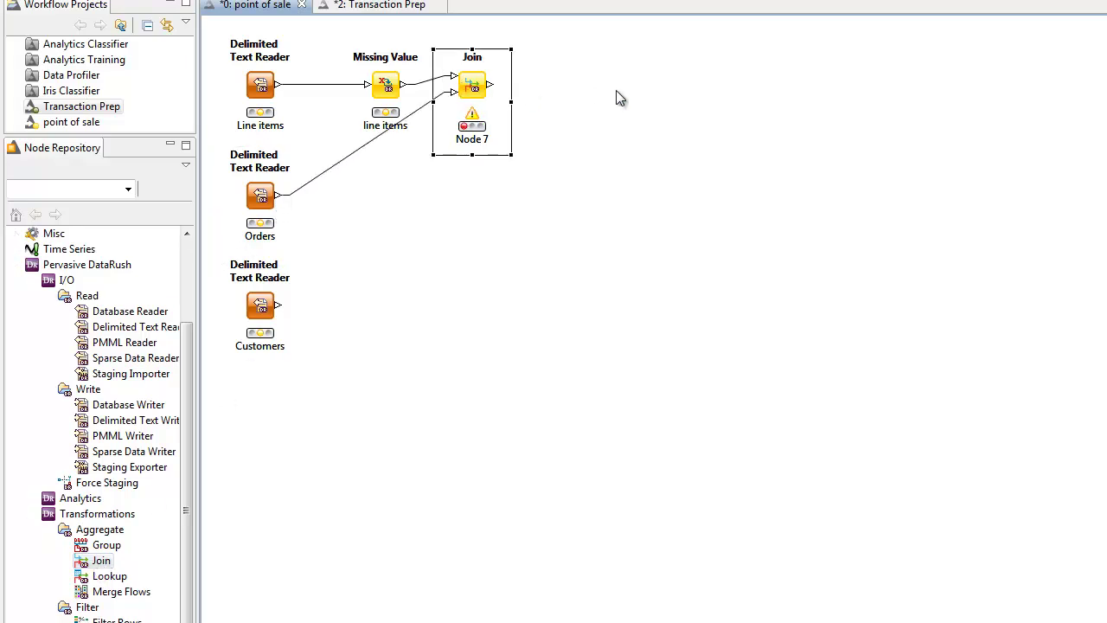
key(F2)
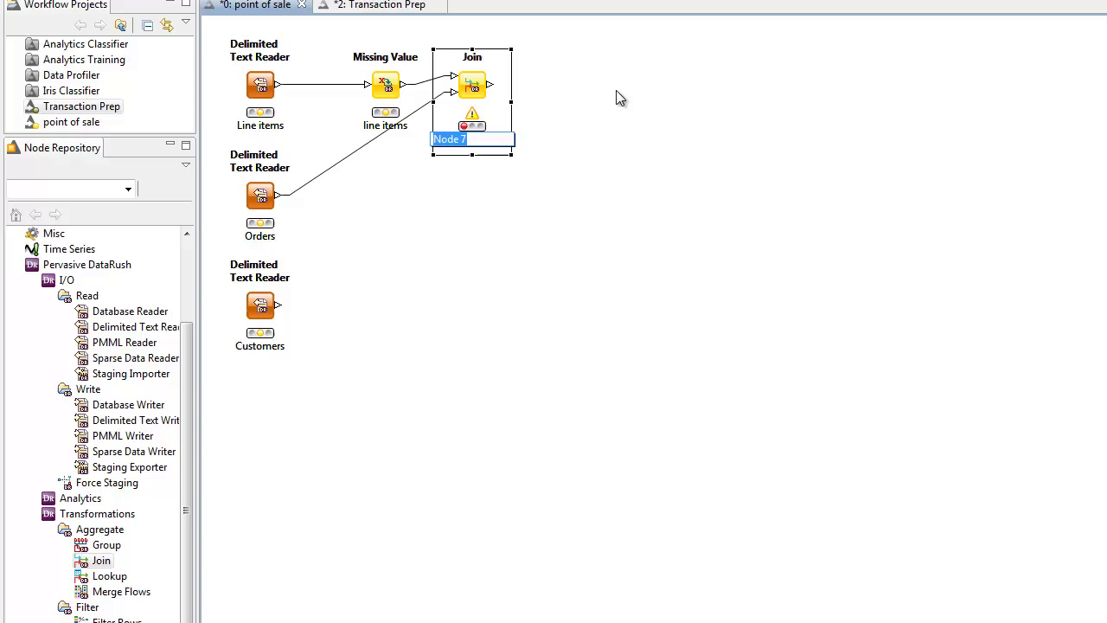
text(add orders)
key(Return)
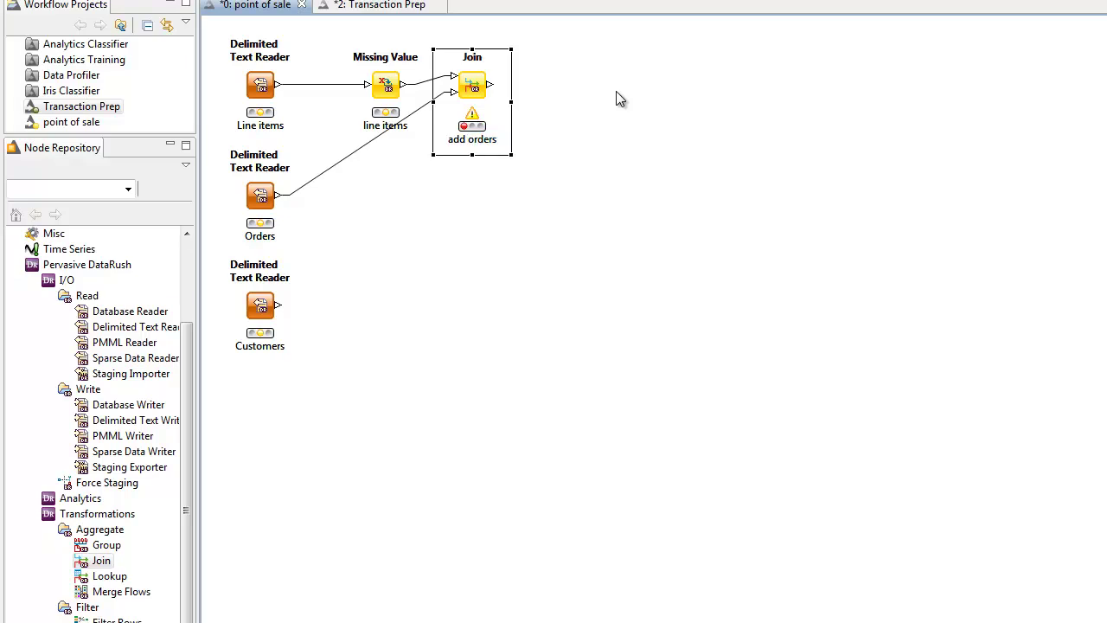
Add a key pair using orderkey as both the left and right join key.
key(F6)
click(982, 299)
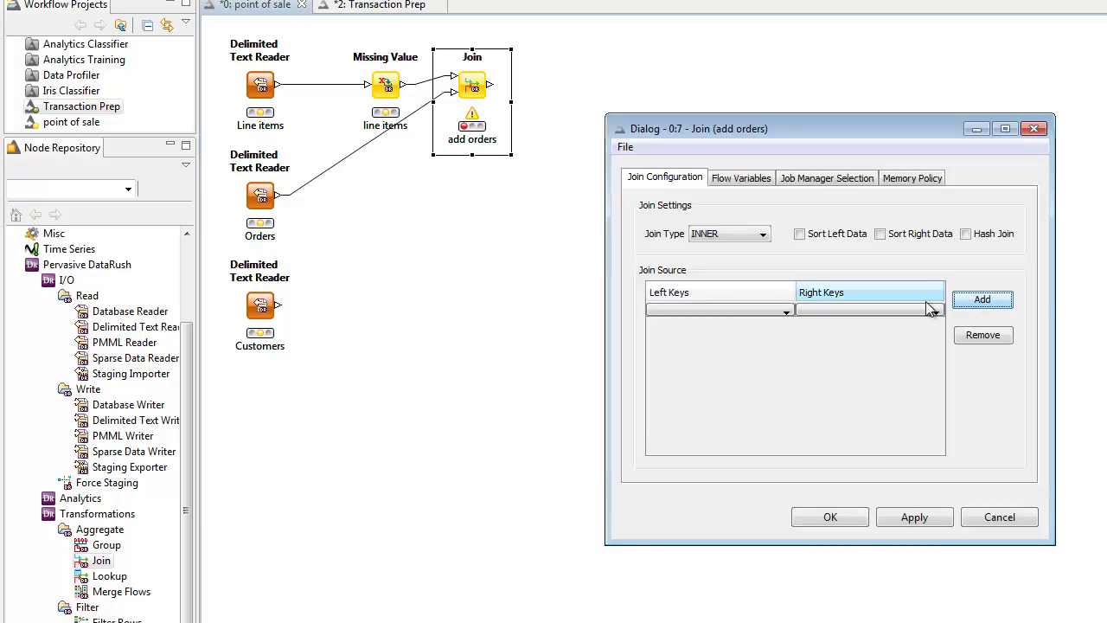
click(935, 317)
click(925, 338)
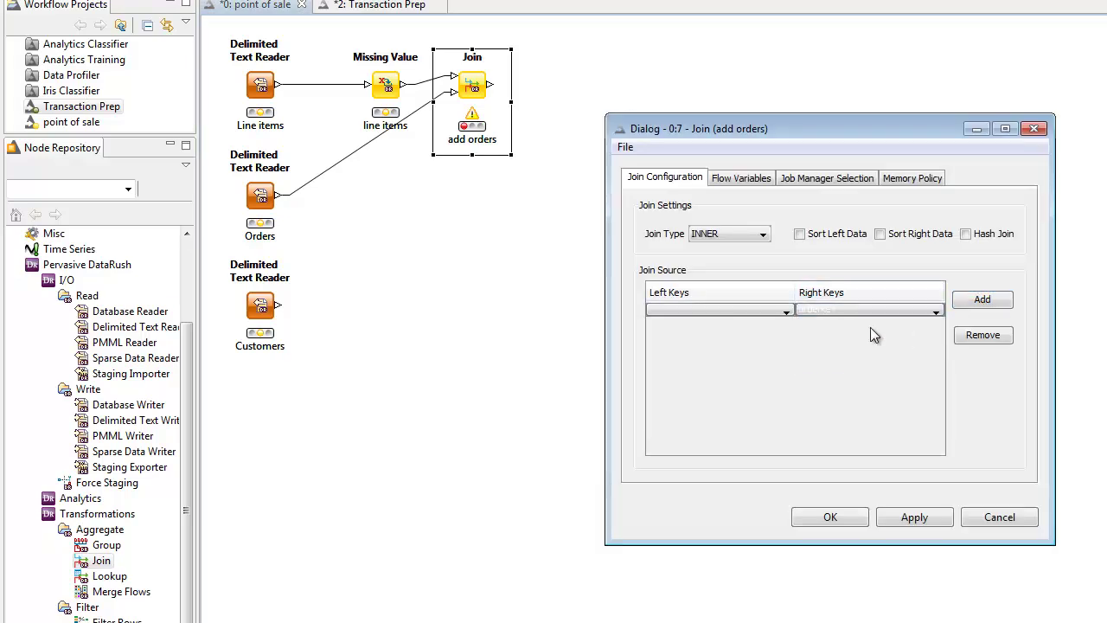
click(787, 311)
click(787, 313)
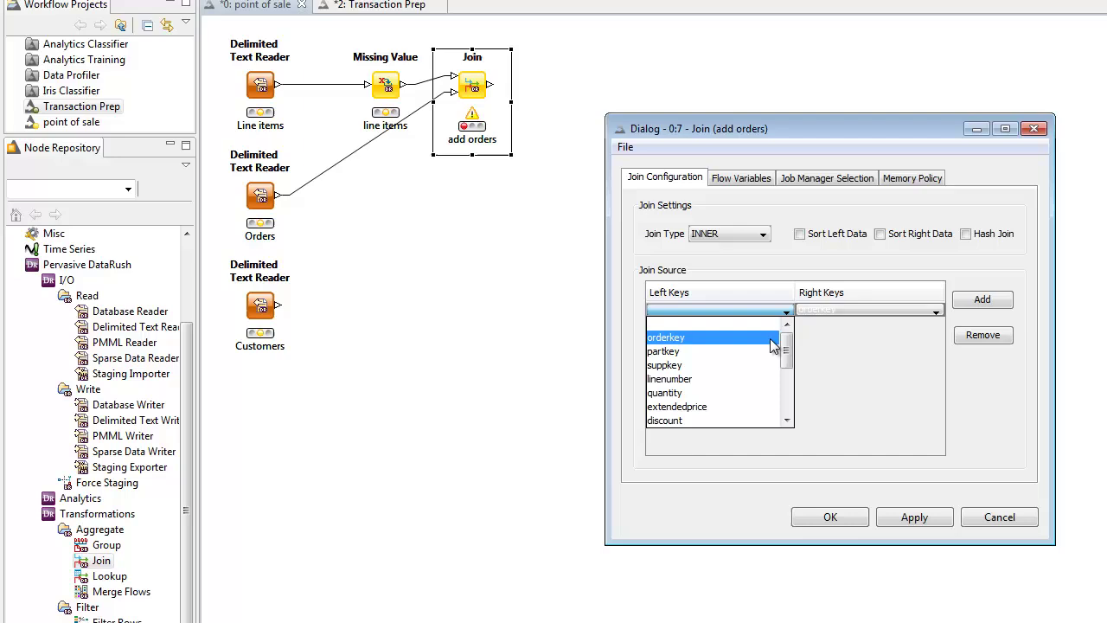
click(778, 331)
click(828, 516)
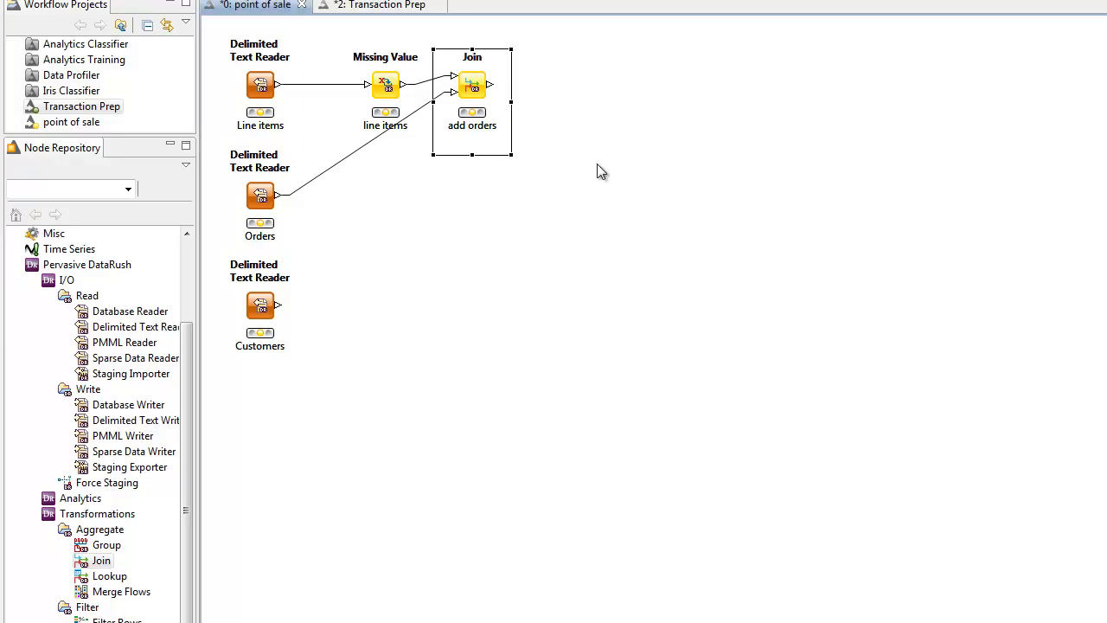
Add a Join named 'add customers' with Customers connected to its second input.
double_click(102, 562)
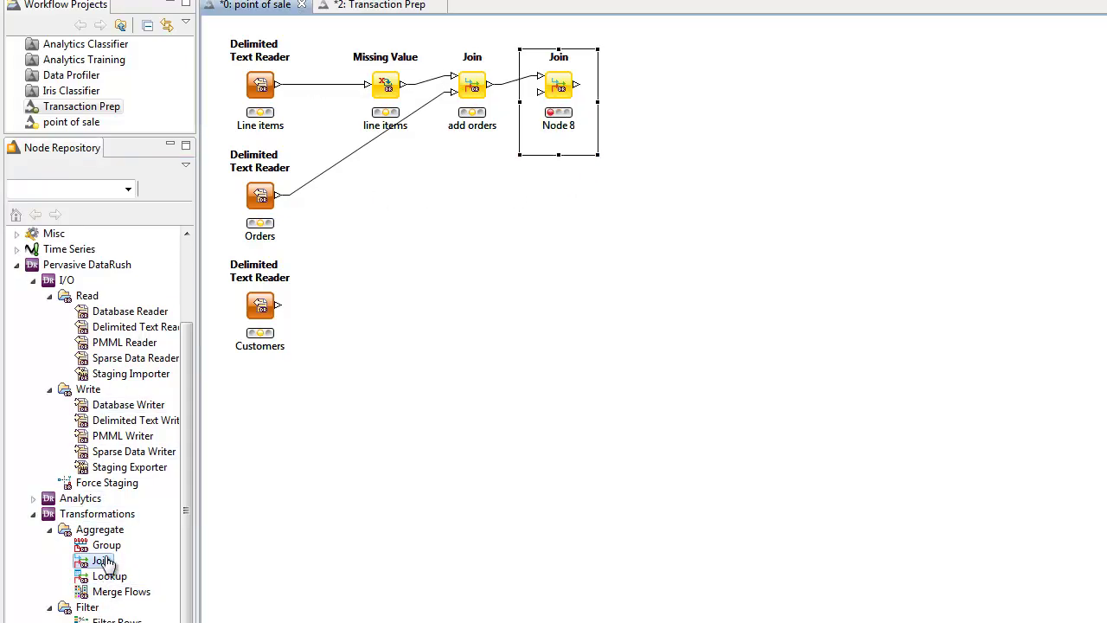
drag(280, 306, 563, 91)
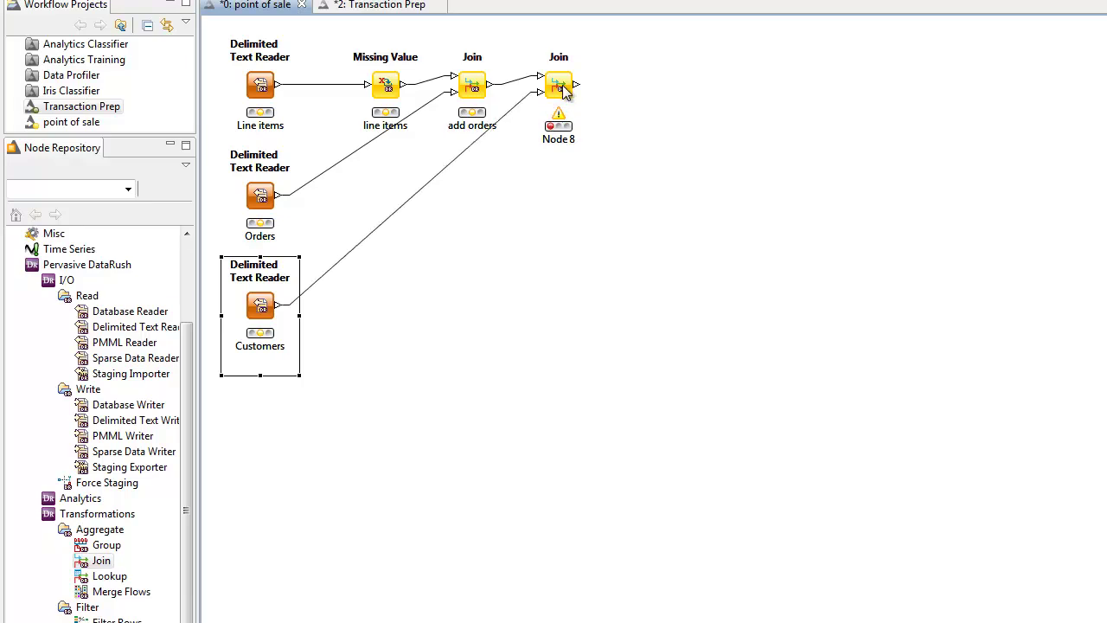
click(562, 91)
key(F2)
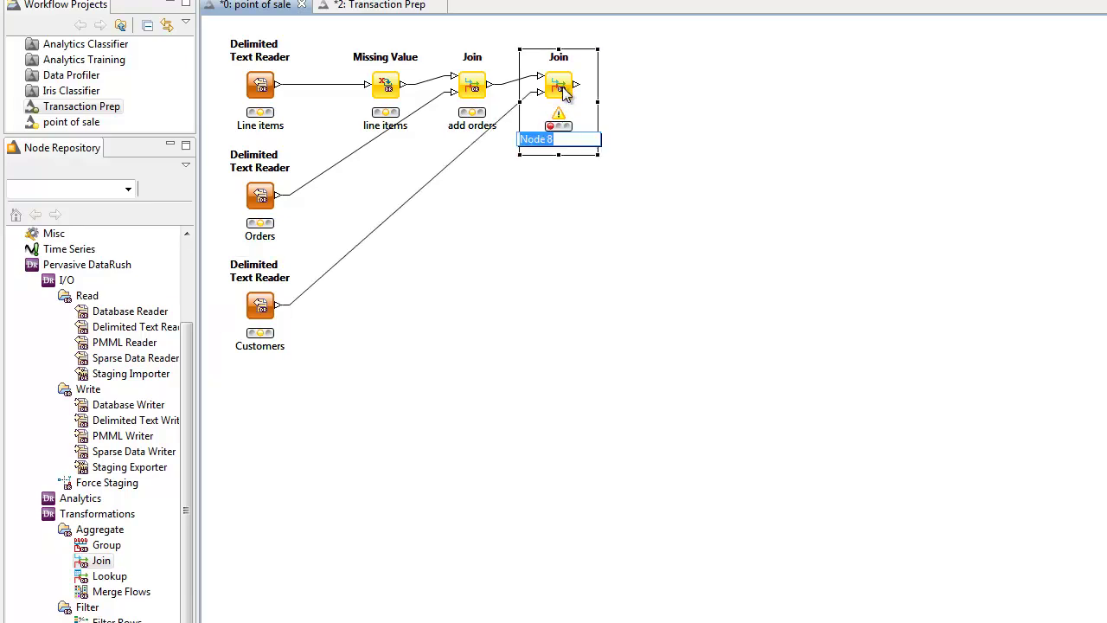
text(add customers)
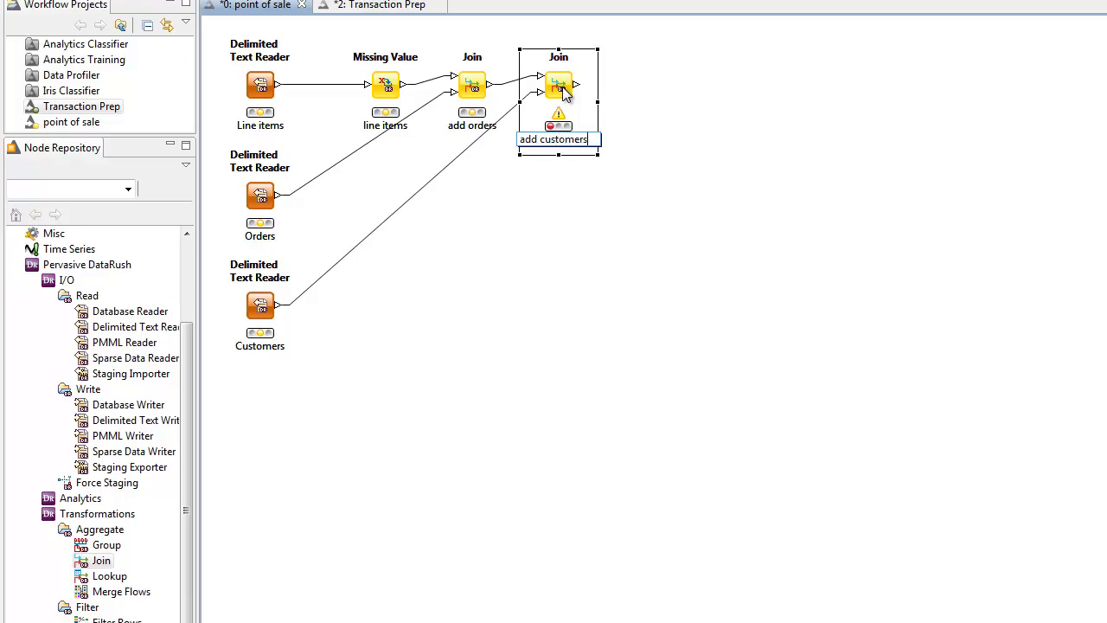
key(Return)
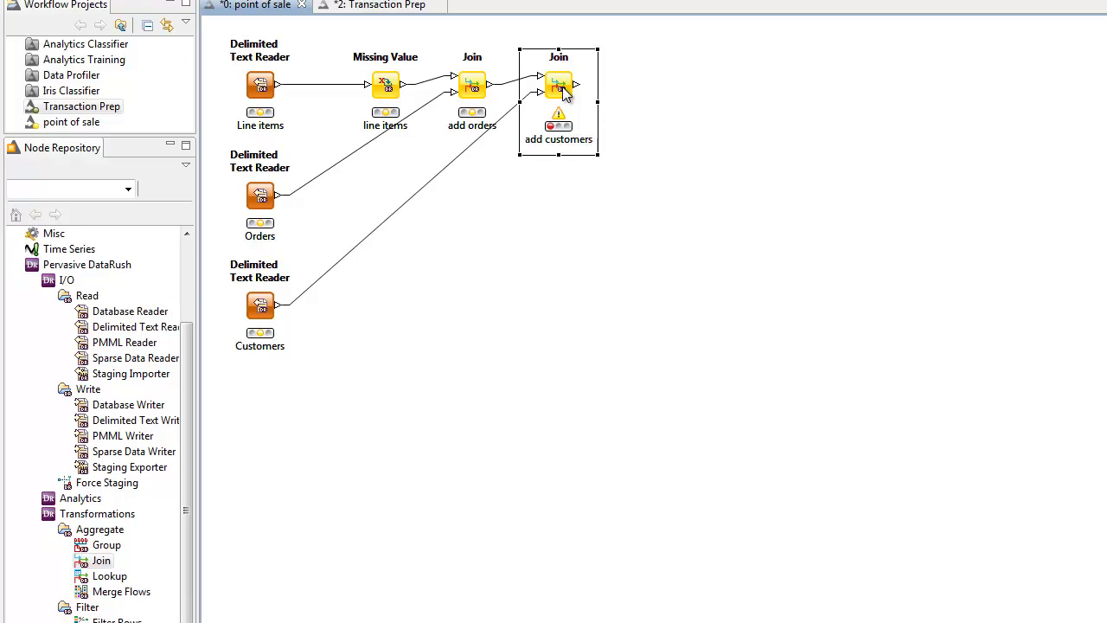
Add a join key pair with custkey as the left key.
double_click(562, 90)
click(970, 300)
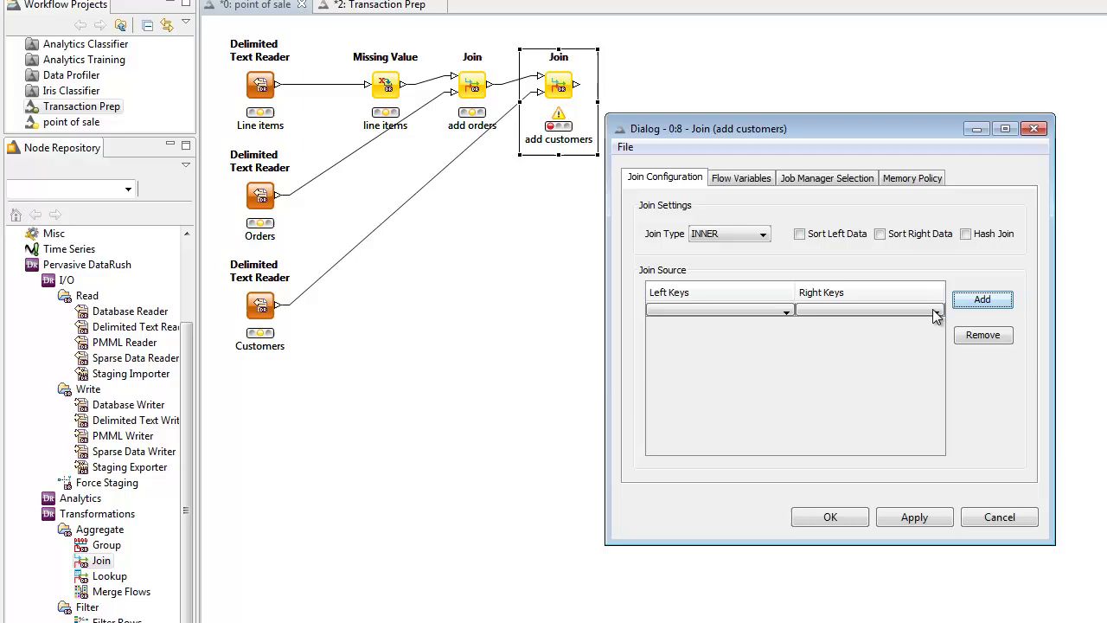
click(936, 311)
click(864, 321)
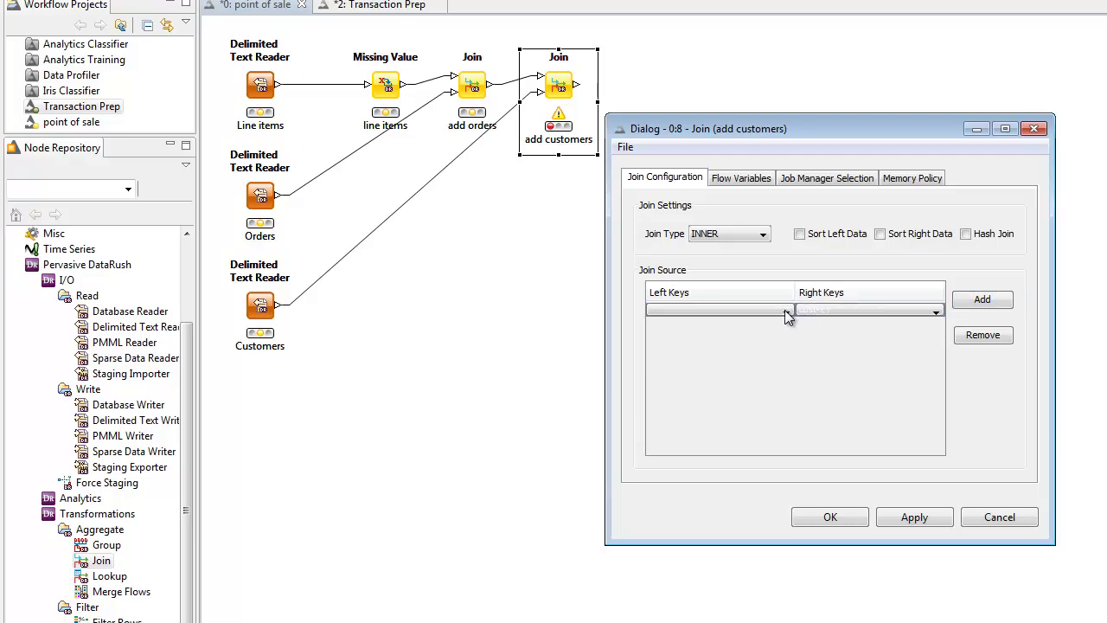
click(786, 313)
drag(787, 339, 788, 411)
click(683, 407)
click(830, 519)
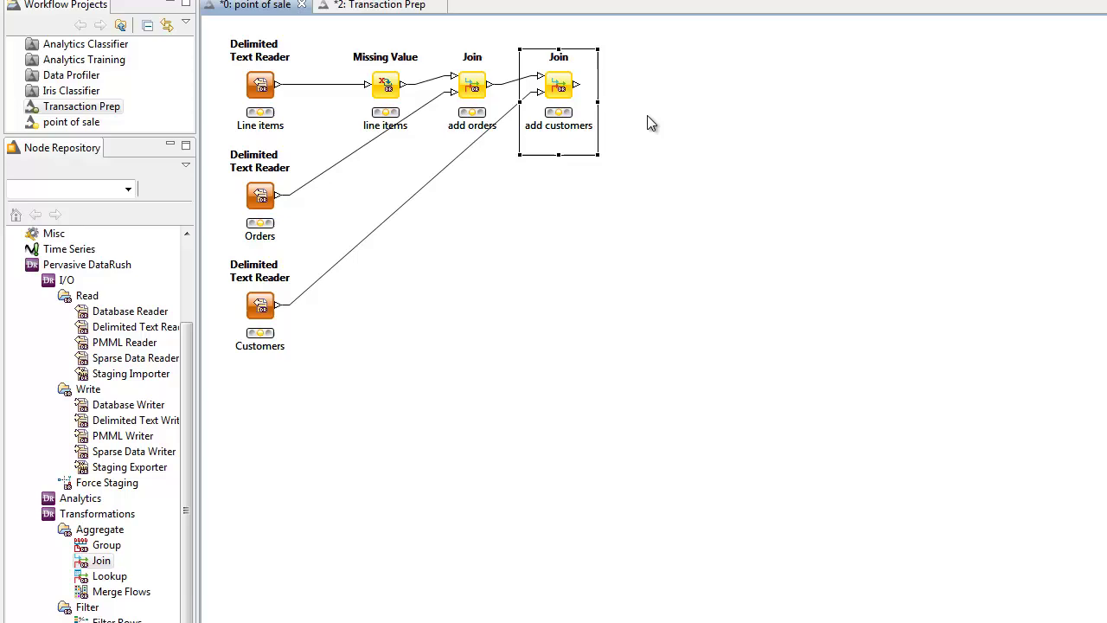
Add a Group node named 'by Market Segment' grouped on mktsegment.
double_click(106, 545)
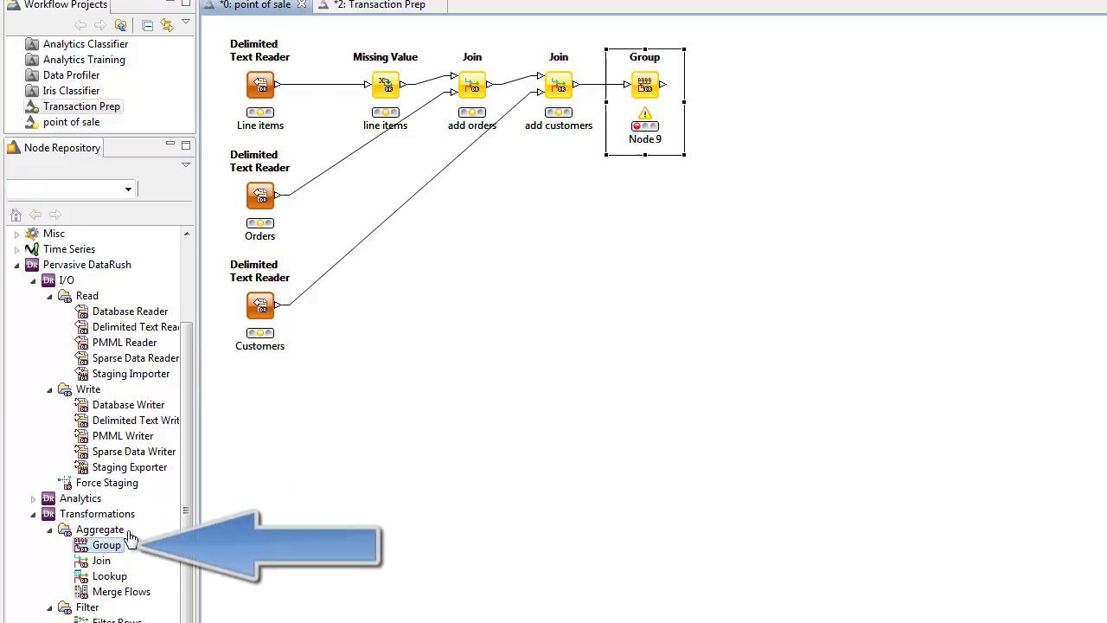
drag(685, 101, 724, 112)
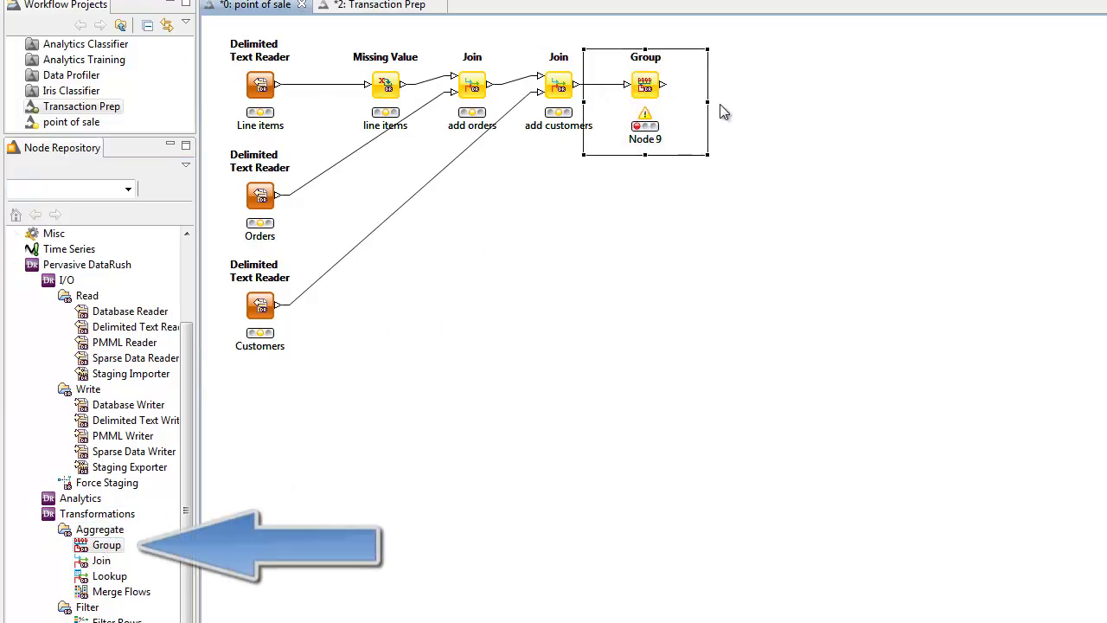
key(F2)
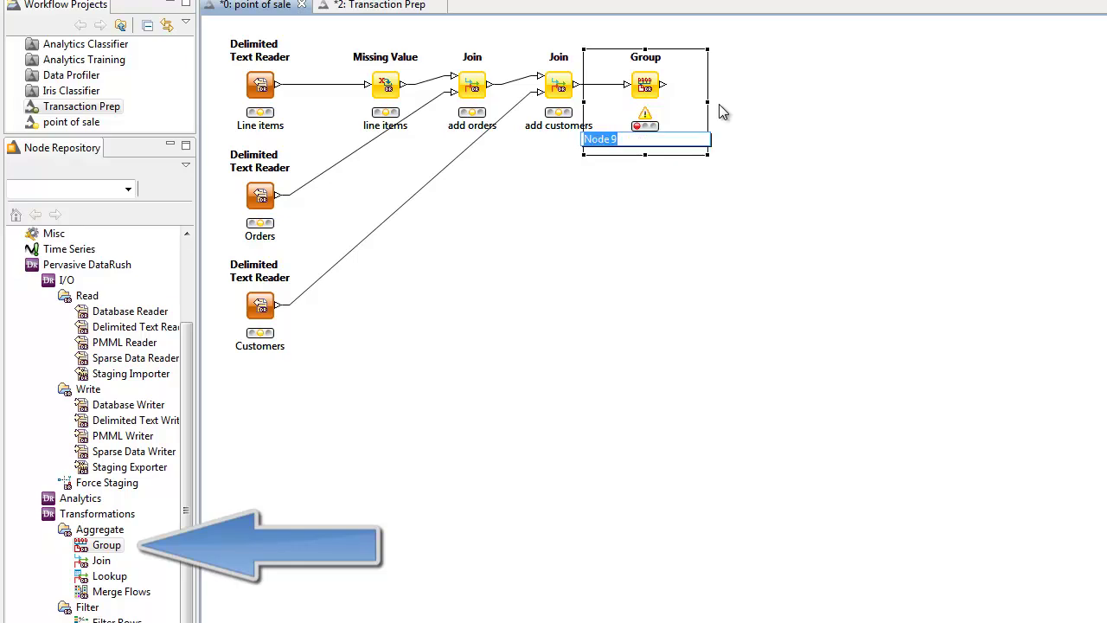
text(by Ma)
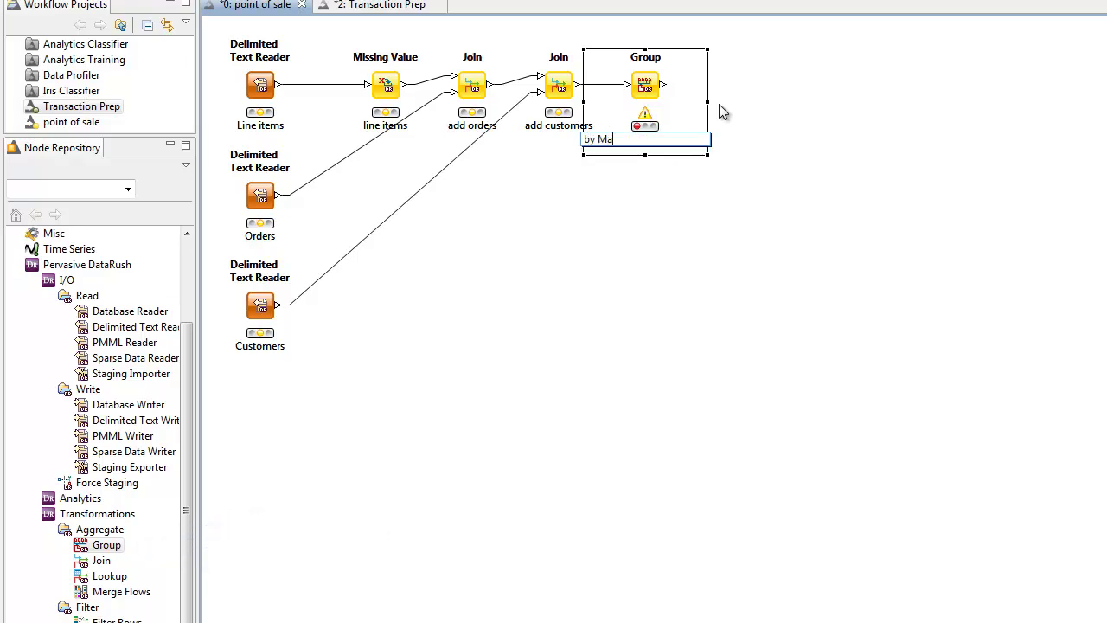
text(rket Segment)
key(Return)
key(F6)
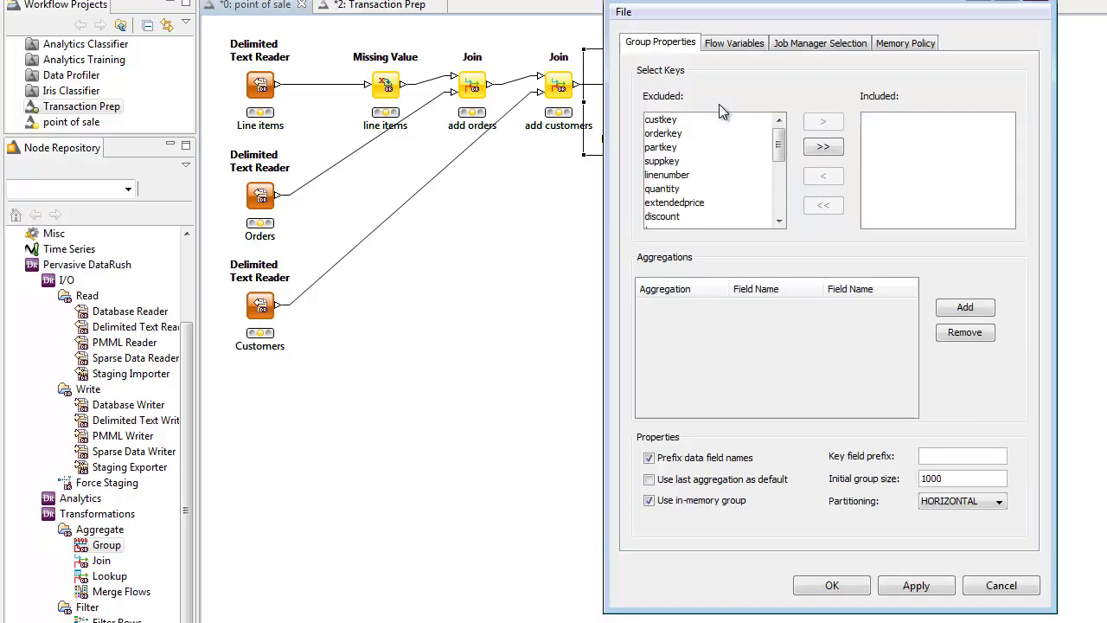
drag(779, 145, 780, 197)
click(748, 222)
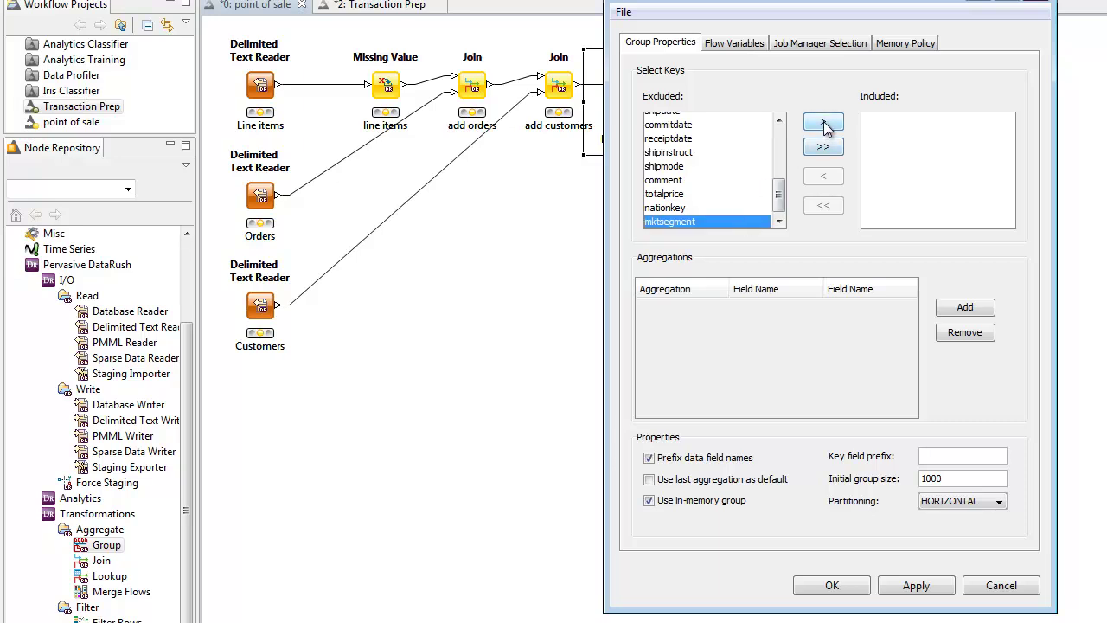
click(824, 124)
Add aggregations counting orderkey and summing and averaging extendedprice.
click(965, 309)
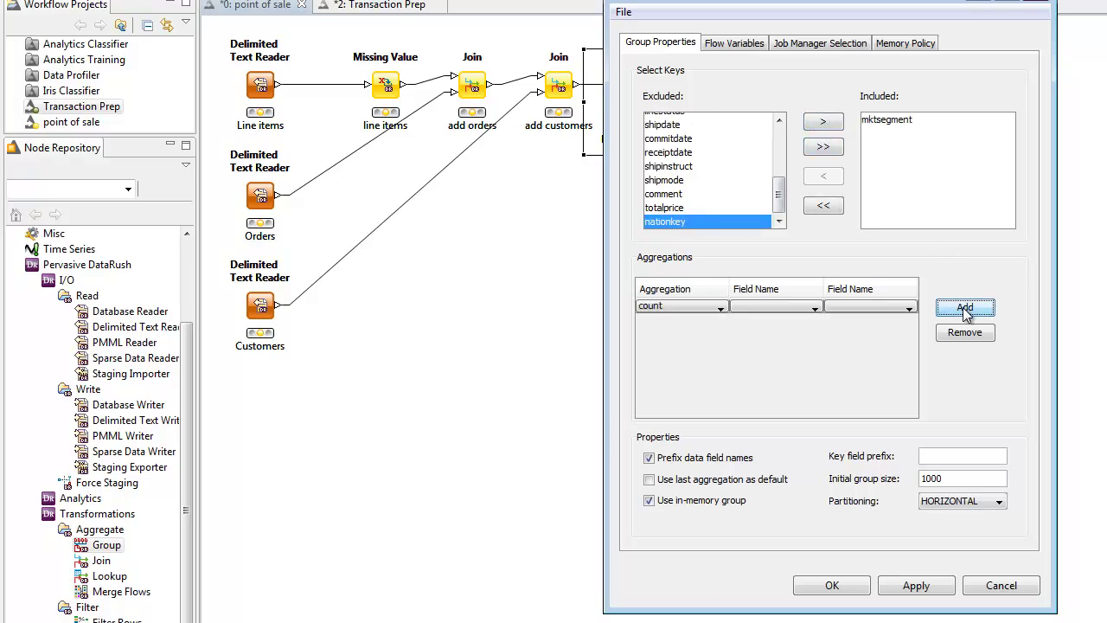
click(808, 309)
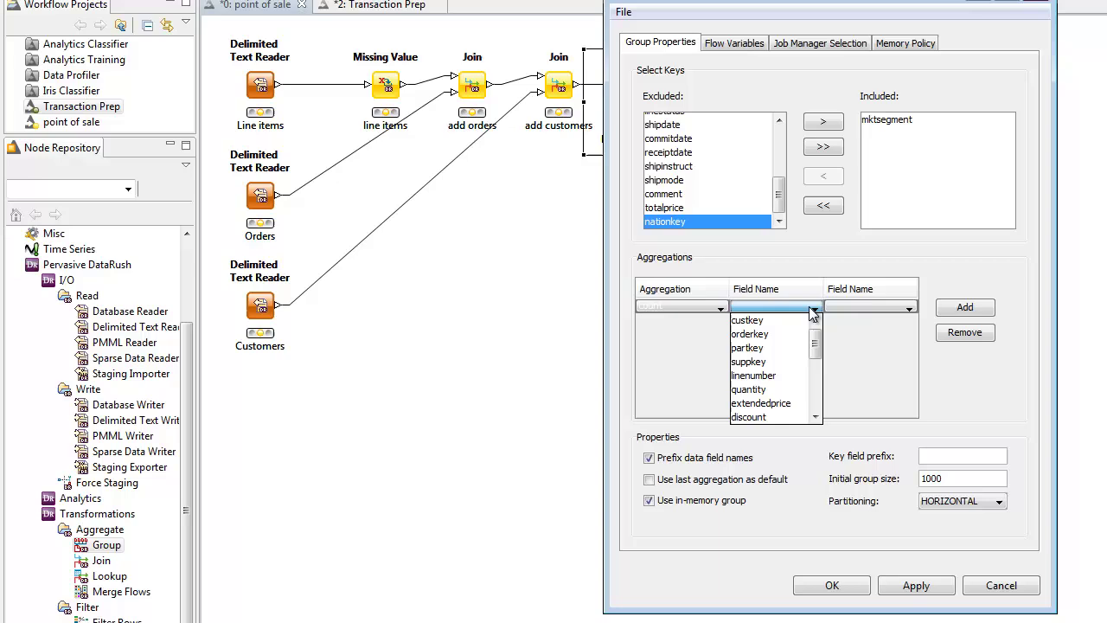
click(749, 334)
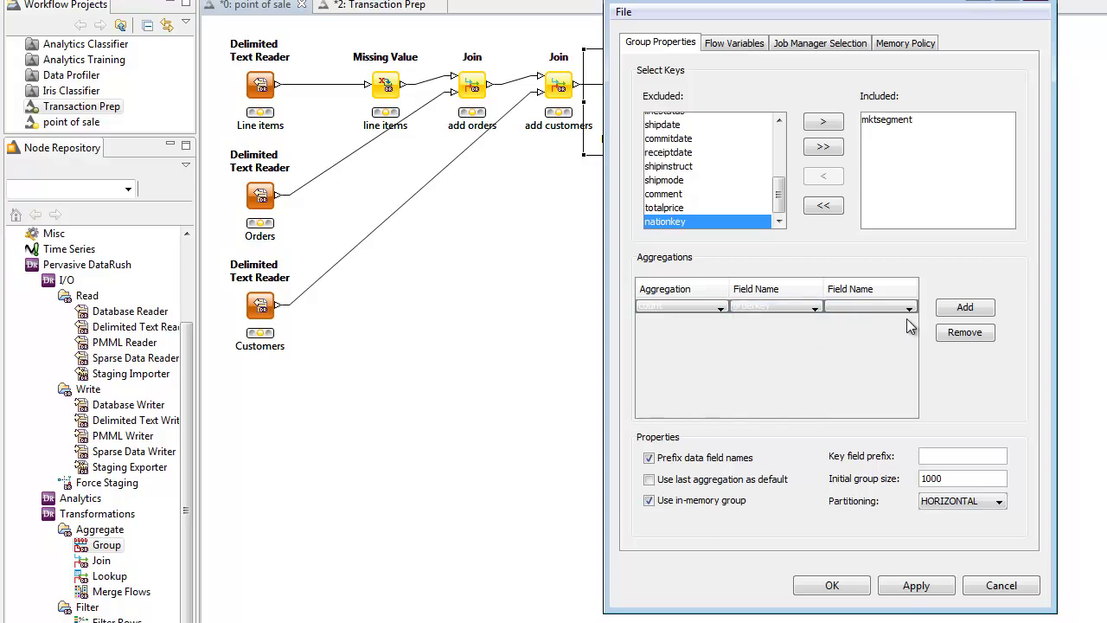
click(965, 307)
click(721, 321)
scroll(722, 359, down, 2)
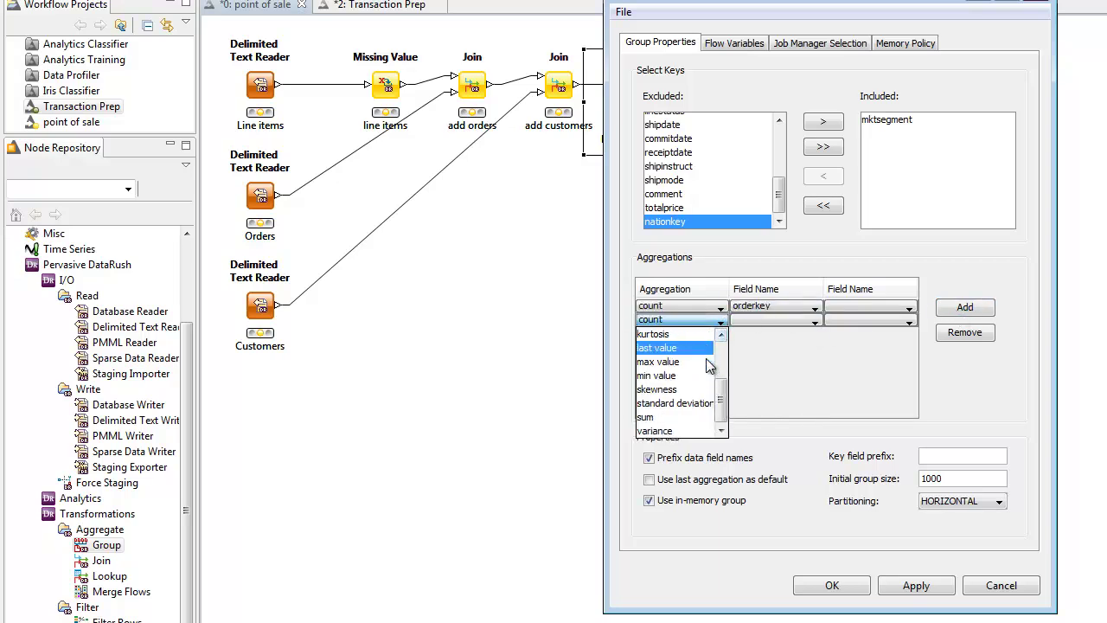
click(671, 417)
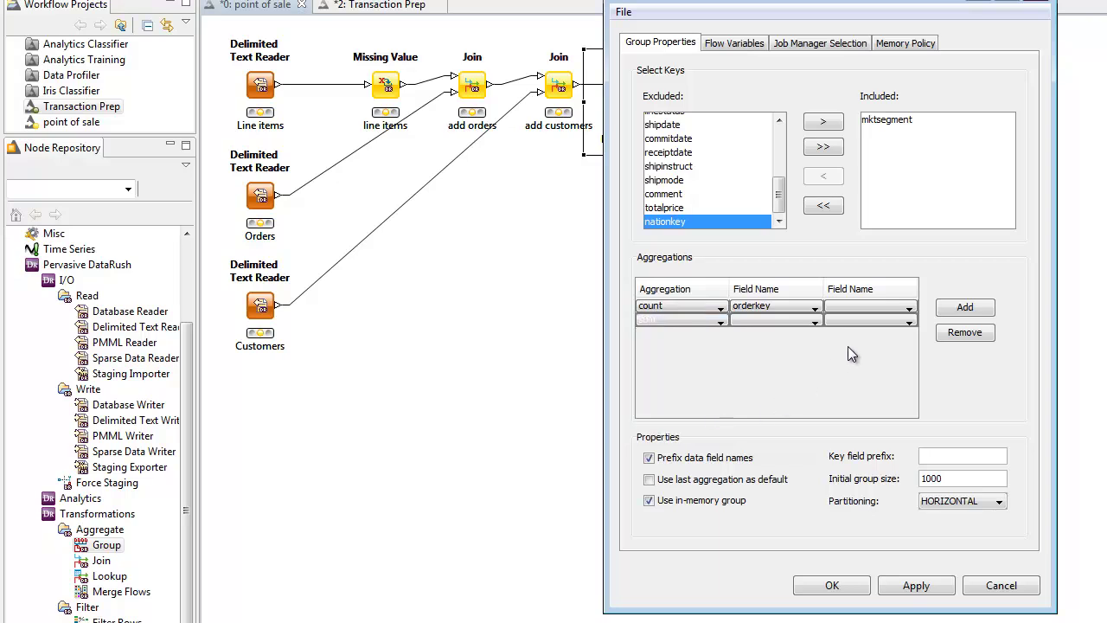
click(814, 321)
scroll(803, 377, down, 1)
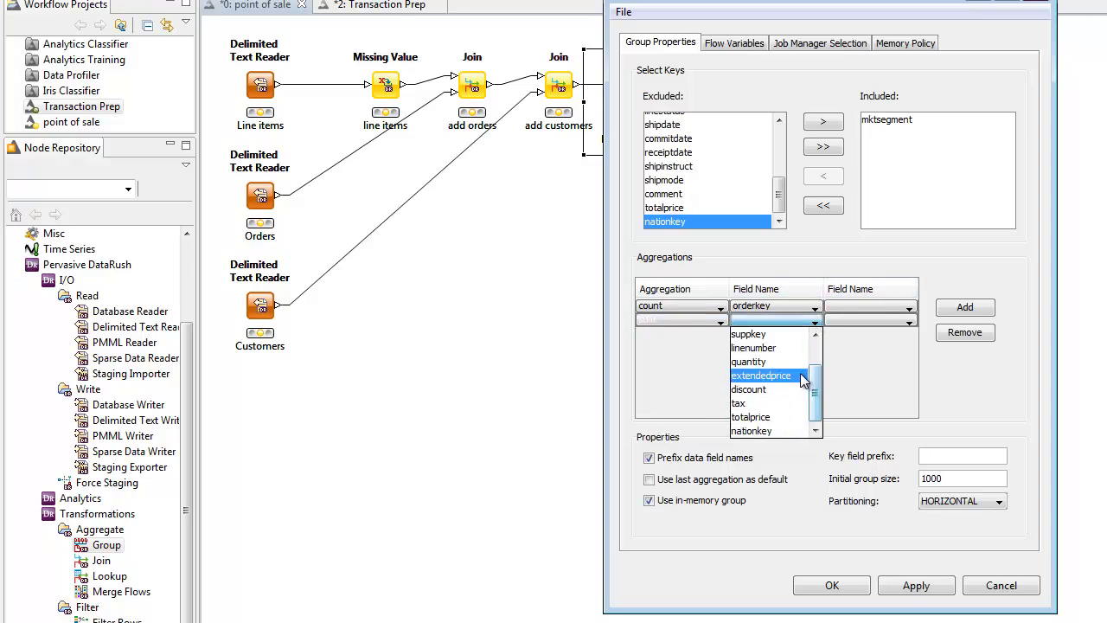
click(802, 377)
click(964, 308)
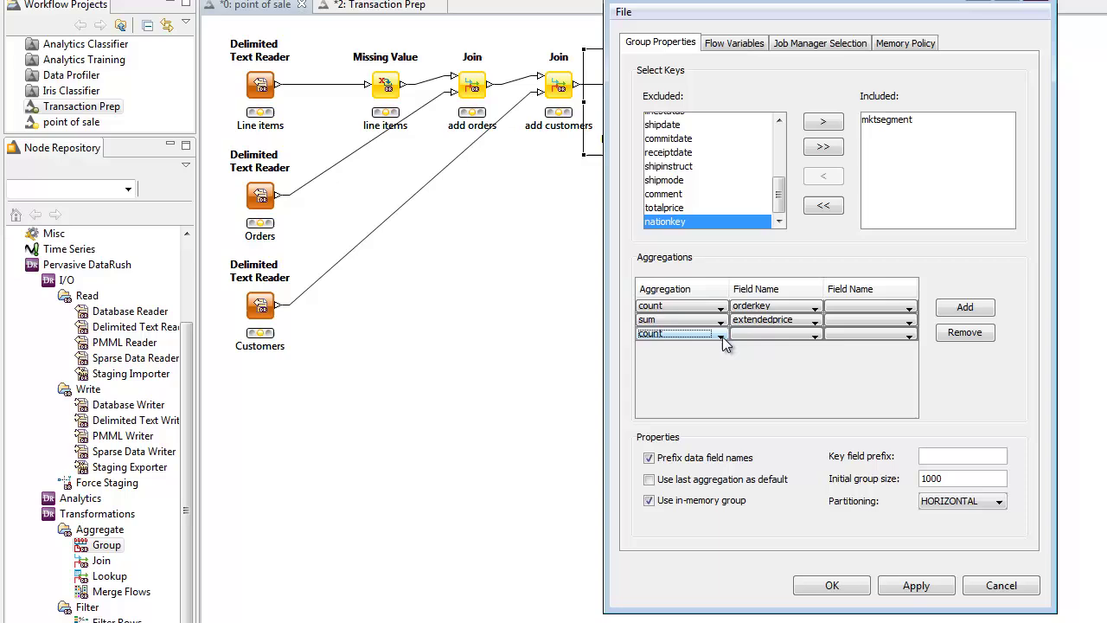
click(720, 335)
click(683, 348)
click(814, 336)
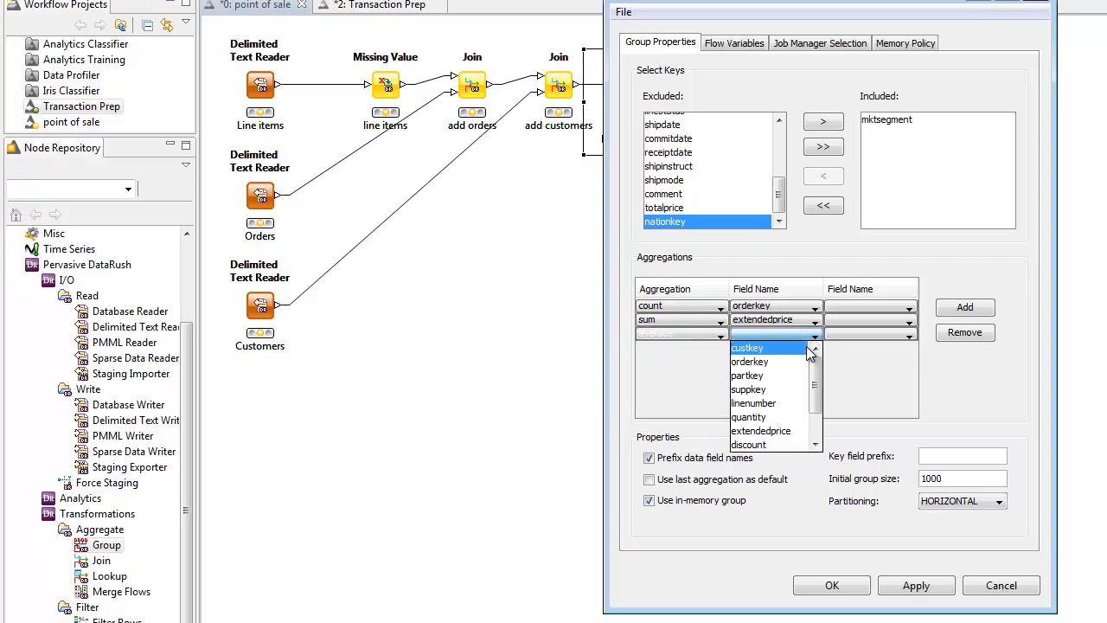
click(804, 431)
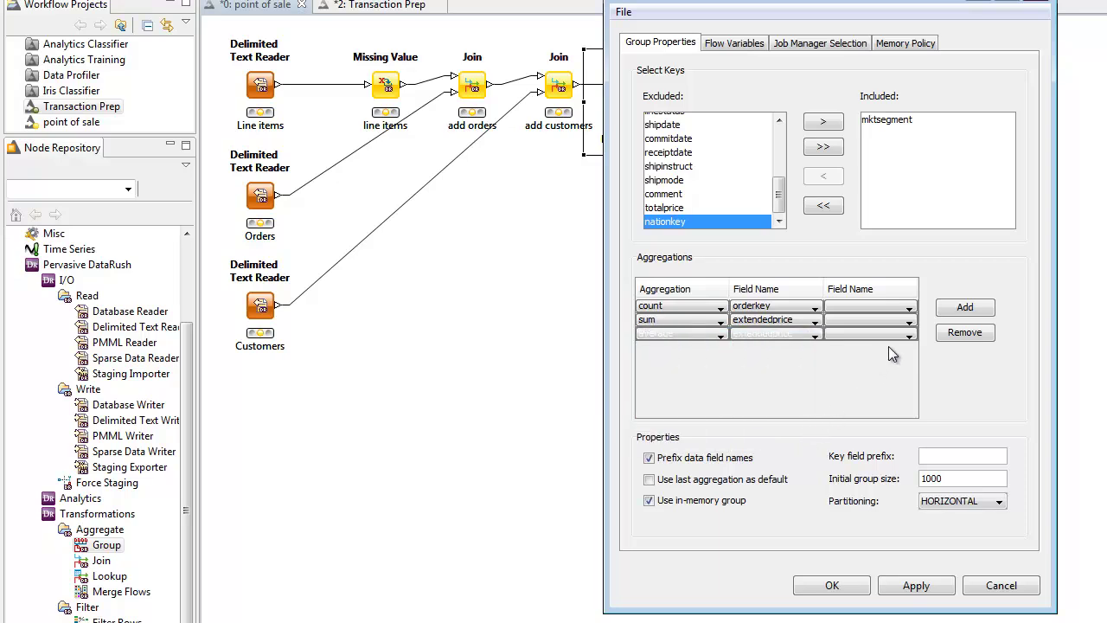
Add sum and average aggregations on quantity.
click(964, 308)
click(721, 348)
scroll(704, 421, down, 2)
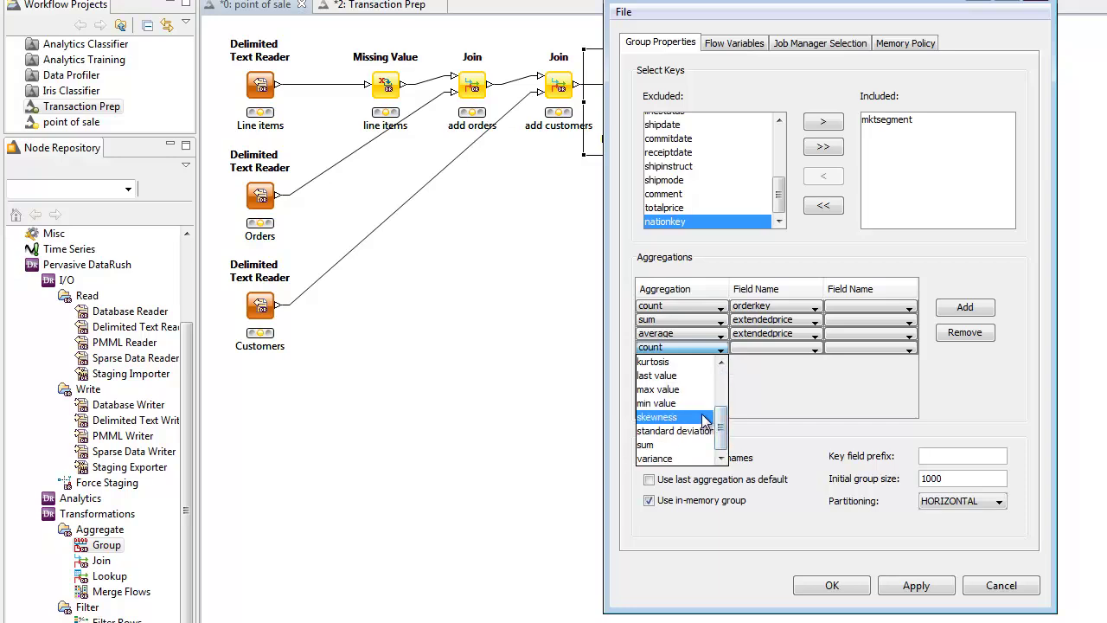
click(705, 421)
click(813, 348)
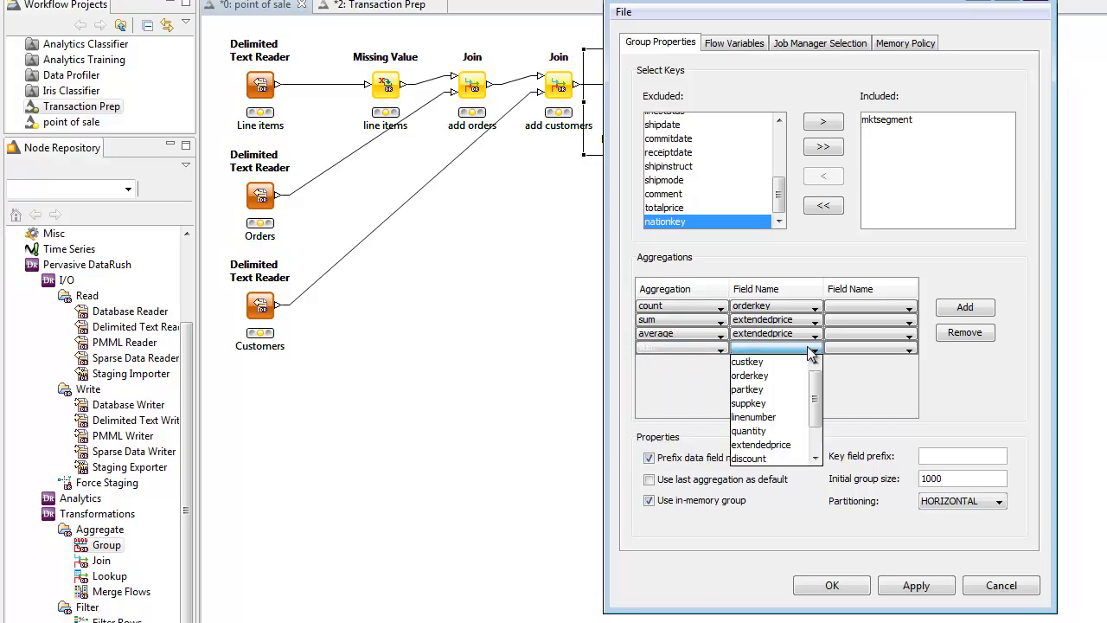
drag(814, 402, 814, 424)
click(799, 396)
click(951, 307)
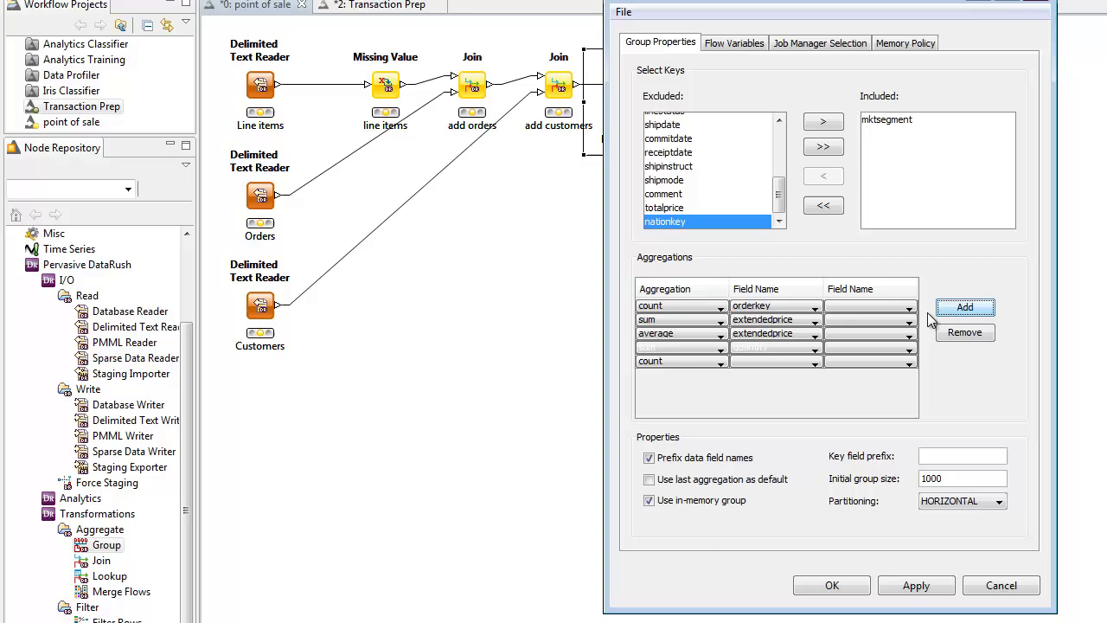
click(720, 362)
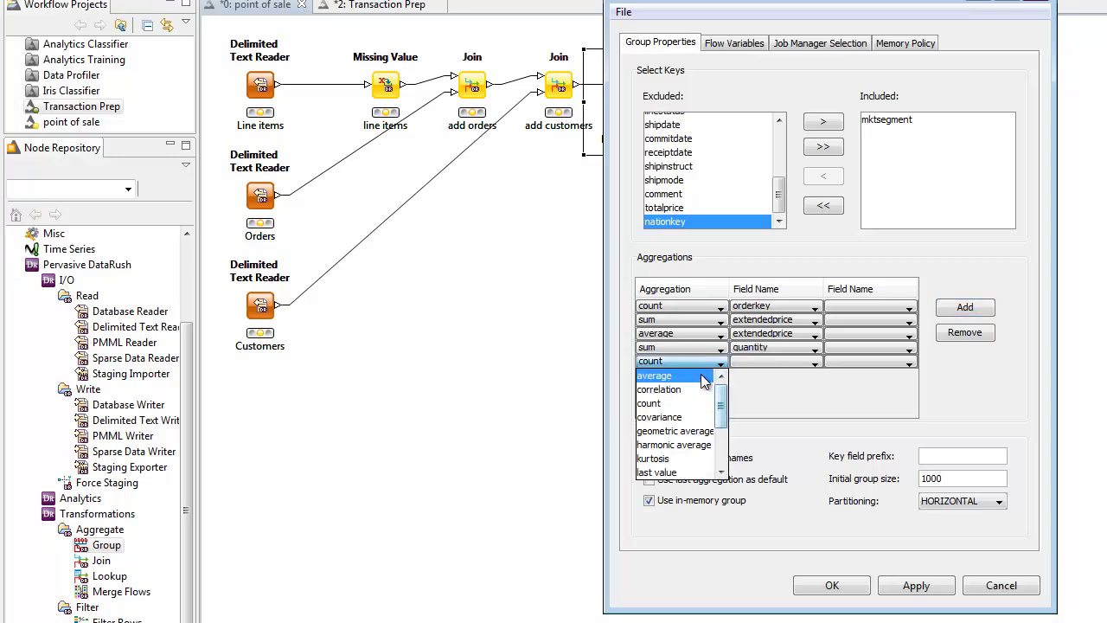
click(704, 381)
click(813, 363)
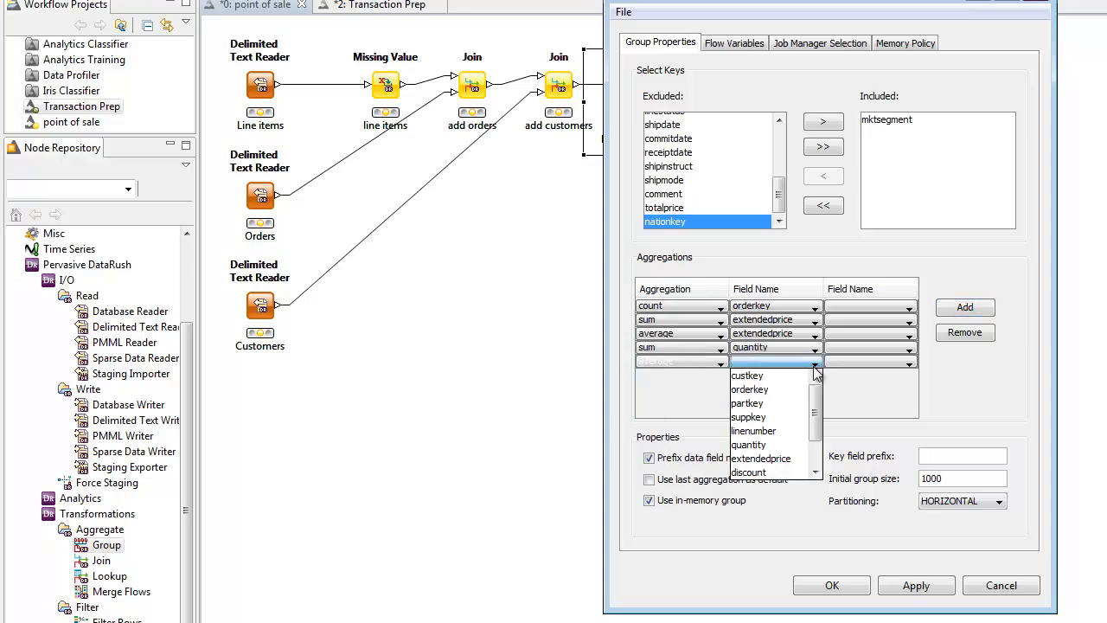
click(799, 448)
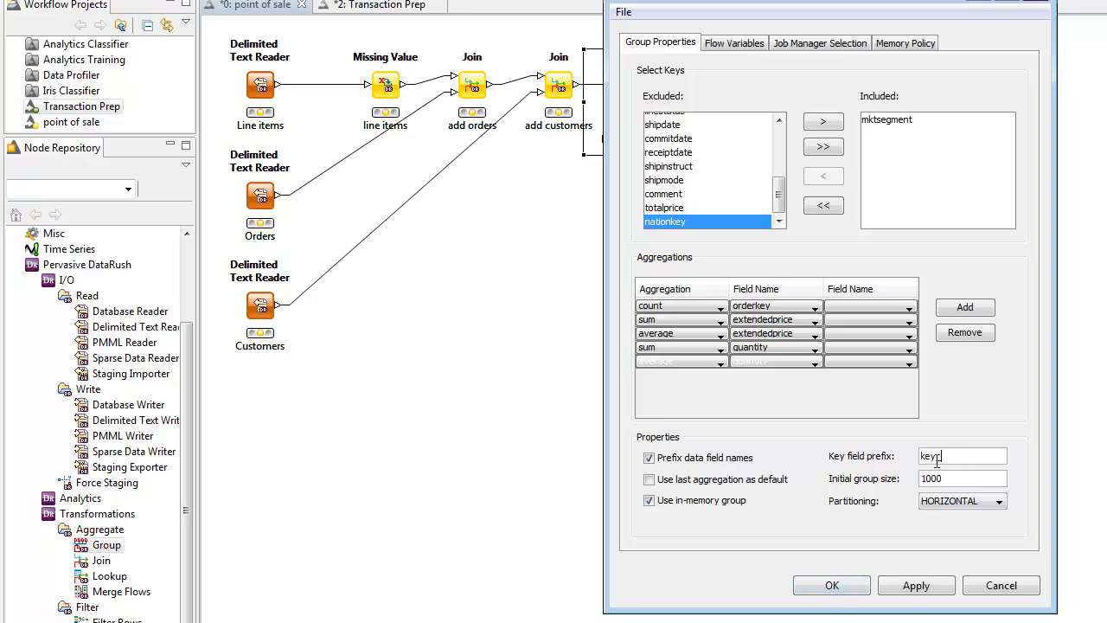
click(831, 585)
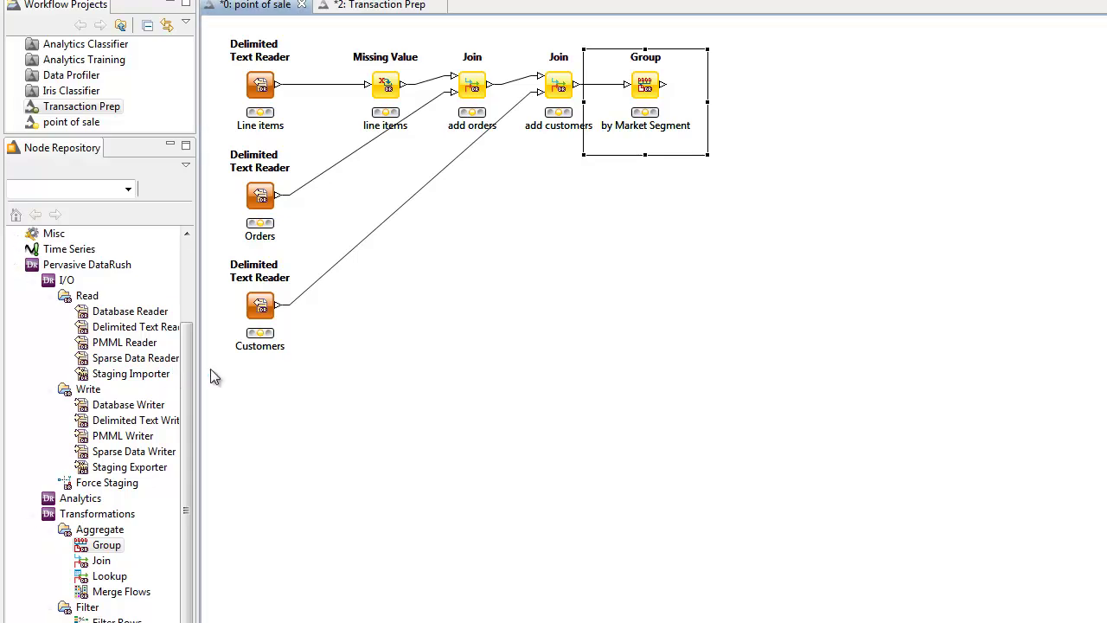
Add a Delimited Text Writer after the Group node named 'market segments'.
click(130, 333)
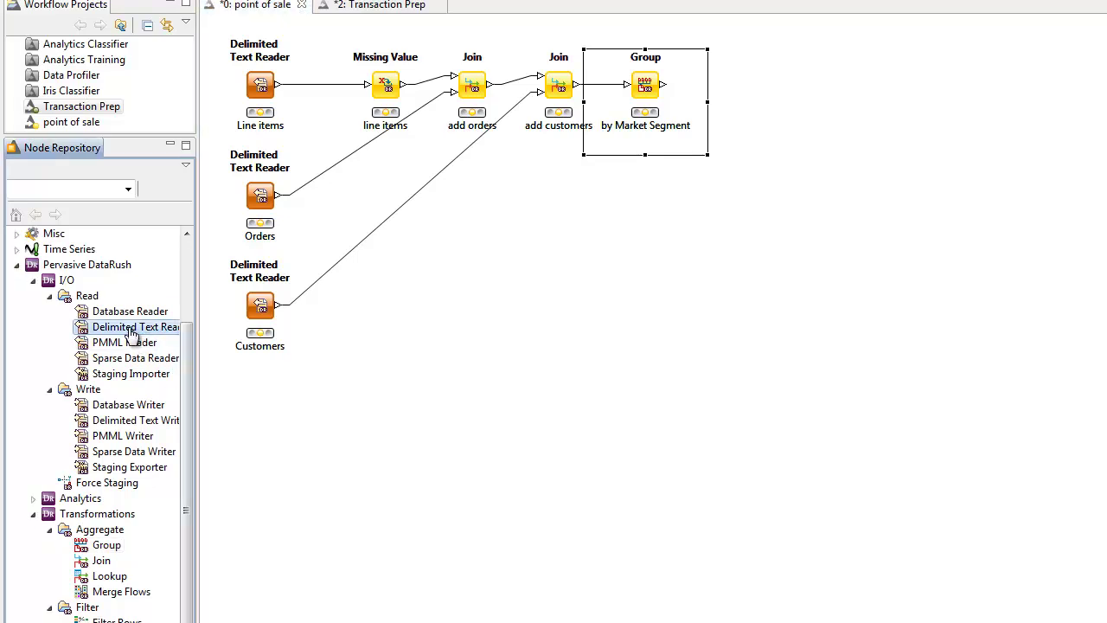
double_click(130, 421)
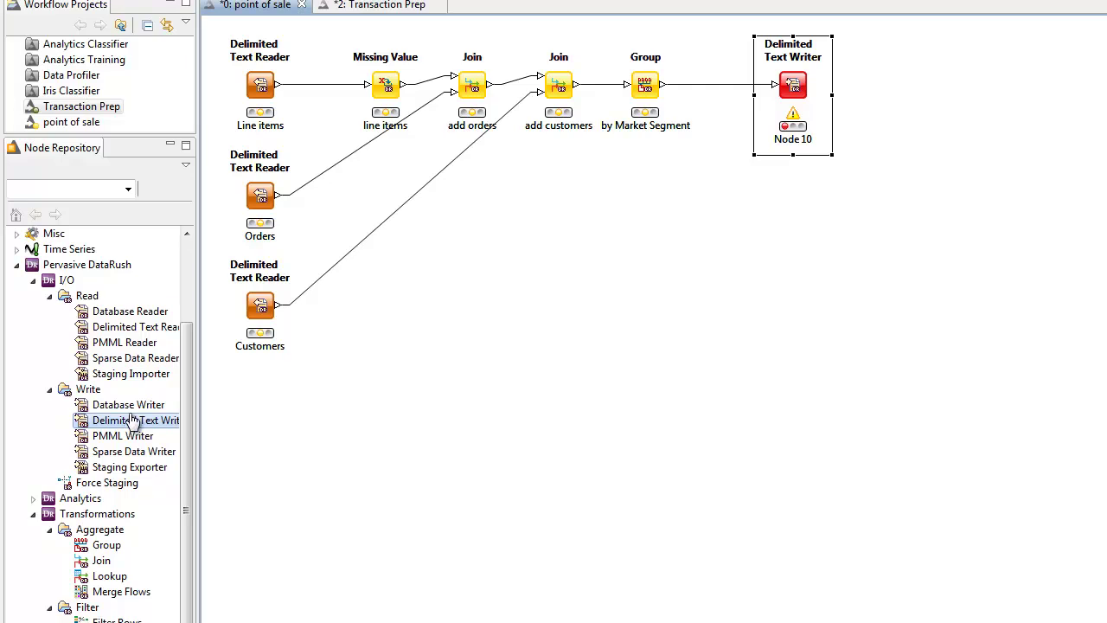
key(F2)
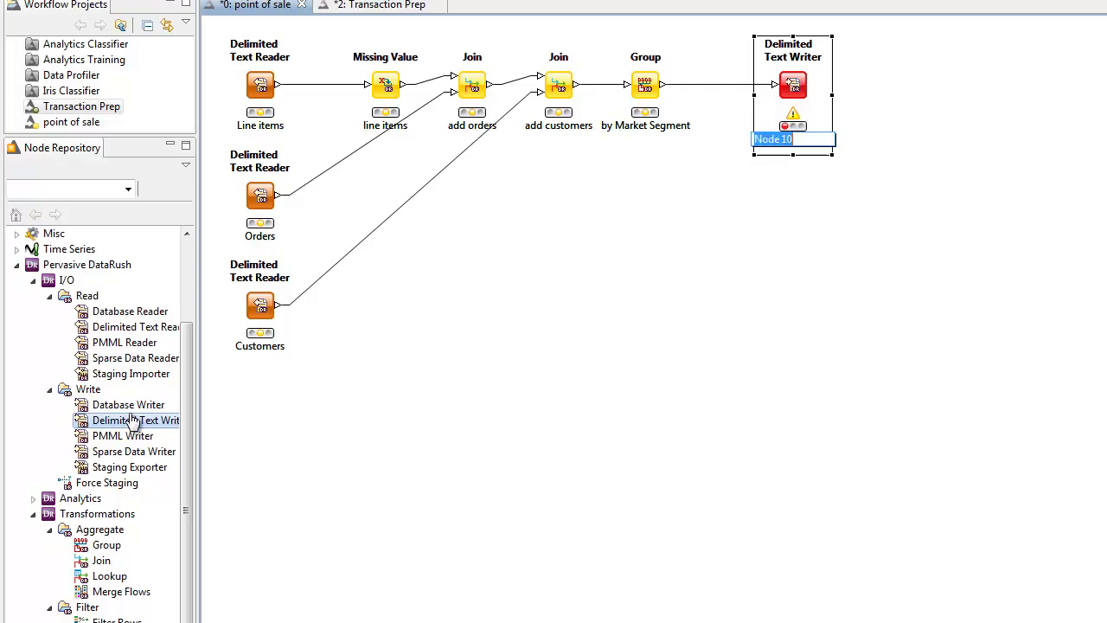
text(market segments)
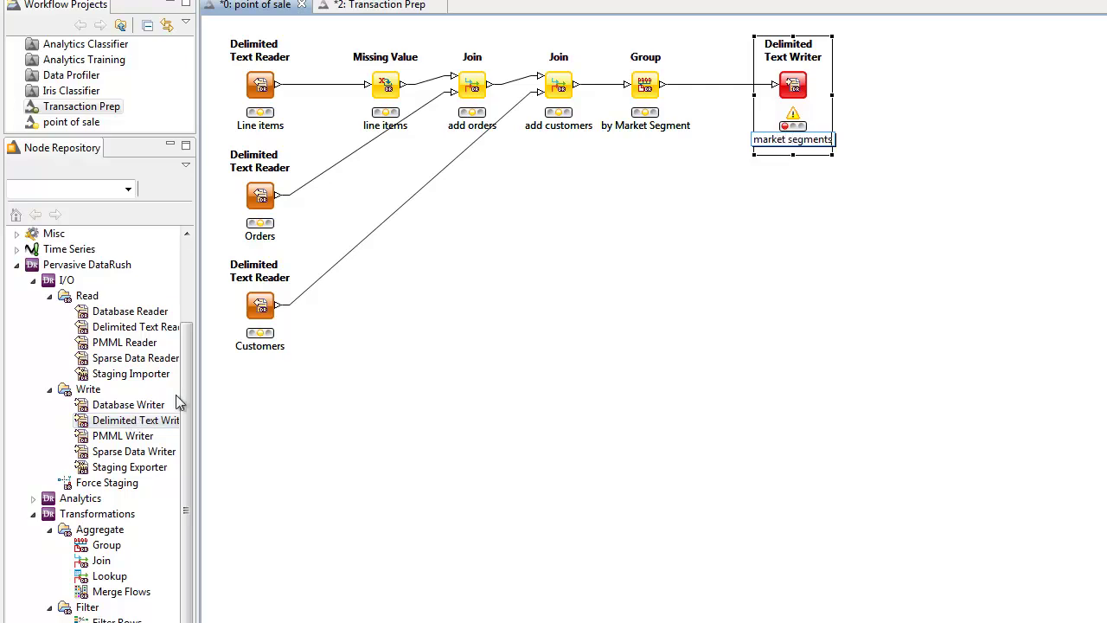
key(Return)
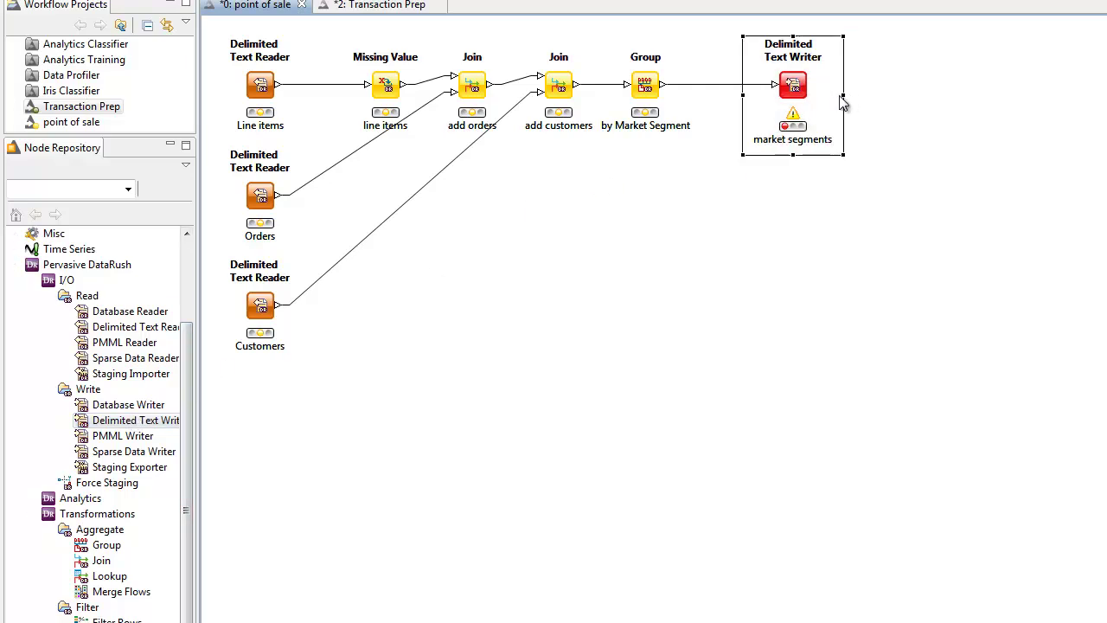
Give the writer a csv extension, a header row, and overwrite mode.
double_click(837, 103)
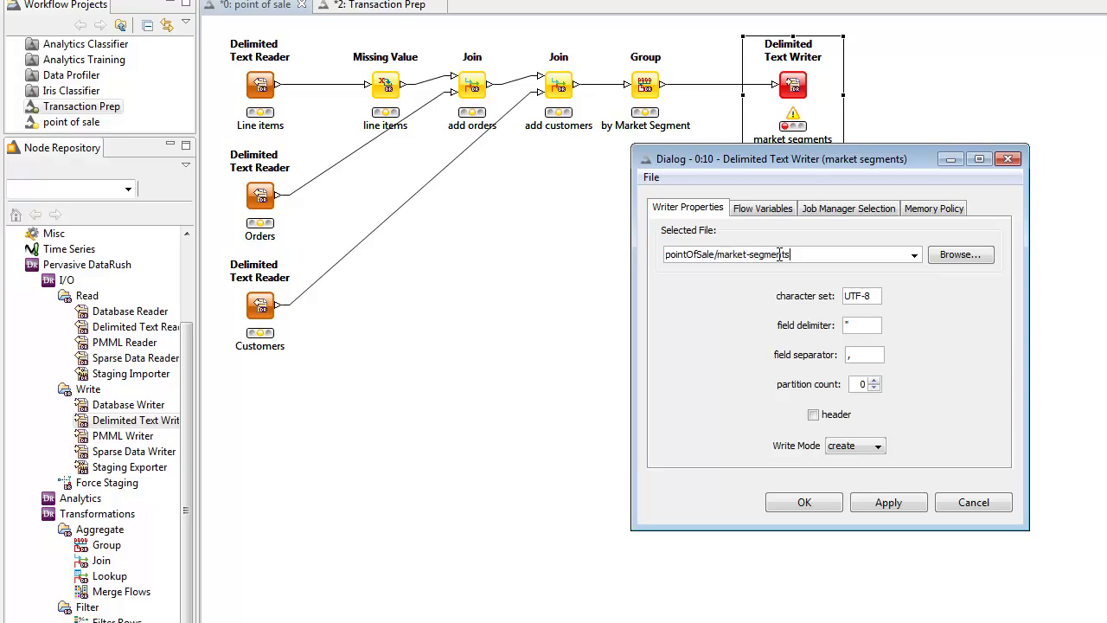
text(cs)
click(812, 414)
click(837, 446)
click(843, 465)
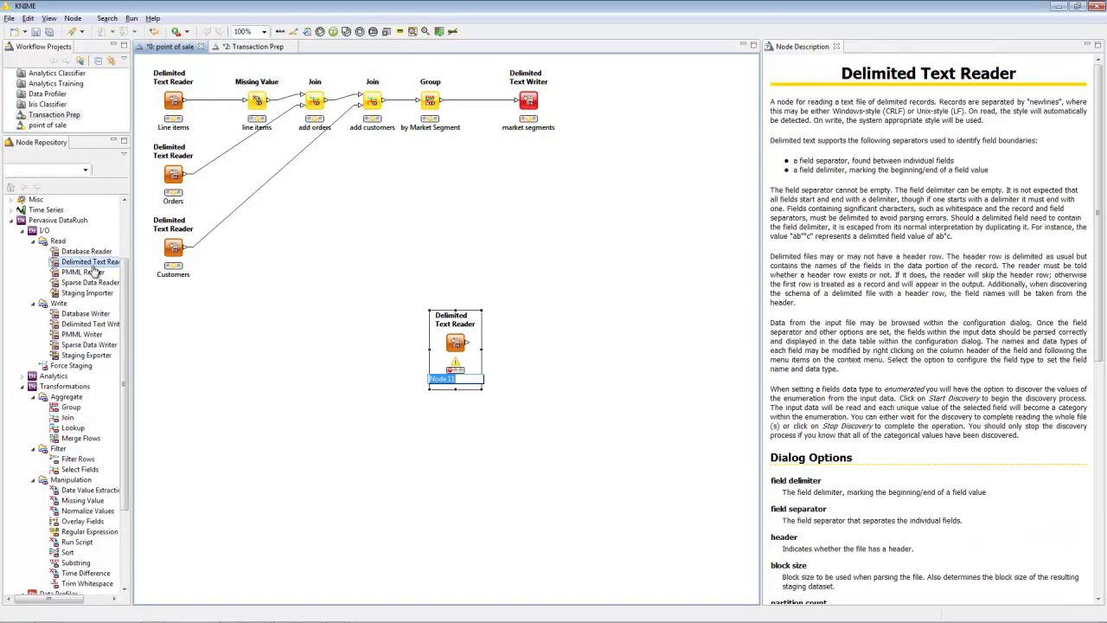
Name the new reader Parts, place it below Customers, and point it at input/part.tbl.
text(Parts)
key(Return)
drag(462, 347, 179, 340)
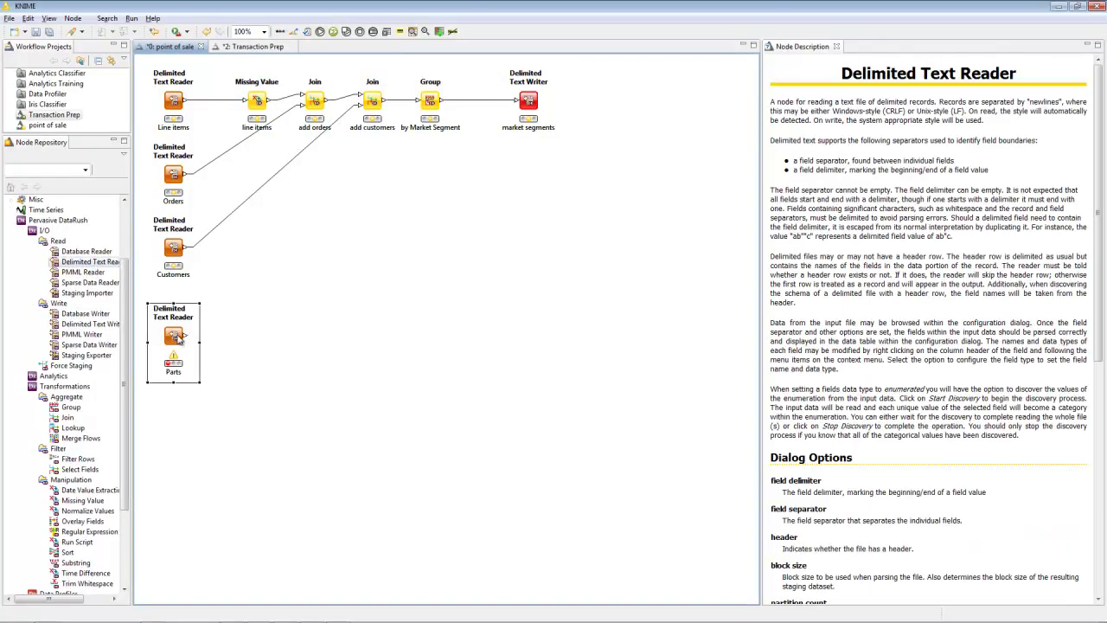
double_click(179, 339)
text(input/part.tx)
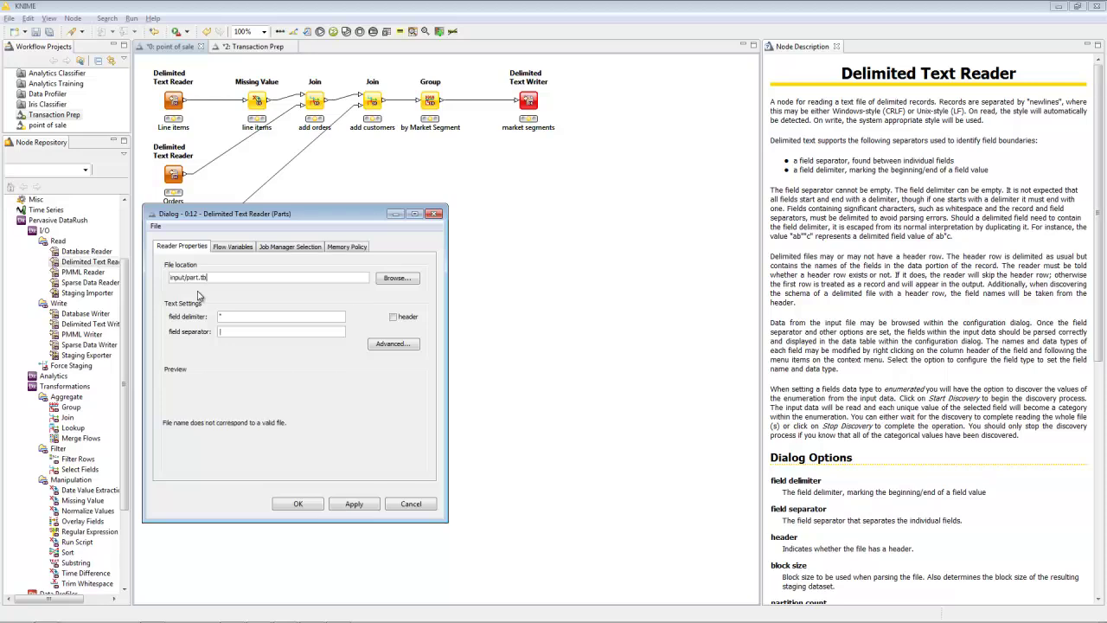
text(t)
click(297, 503)
Add a Join node fed by the Parts and add customers outputs.
drag(67, 417, 269, 327)
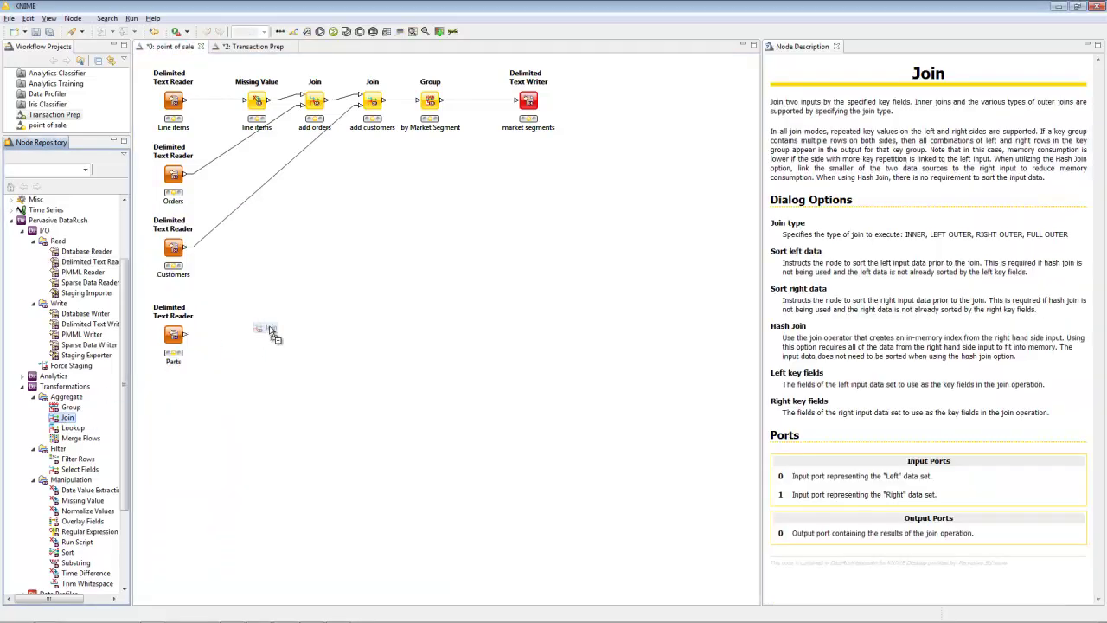
drag(438, 285, 435, 283)
drag(187, 334, 421, 287)
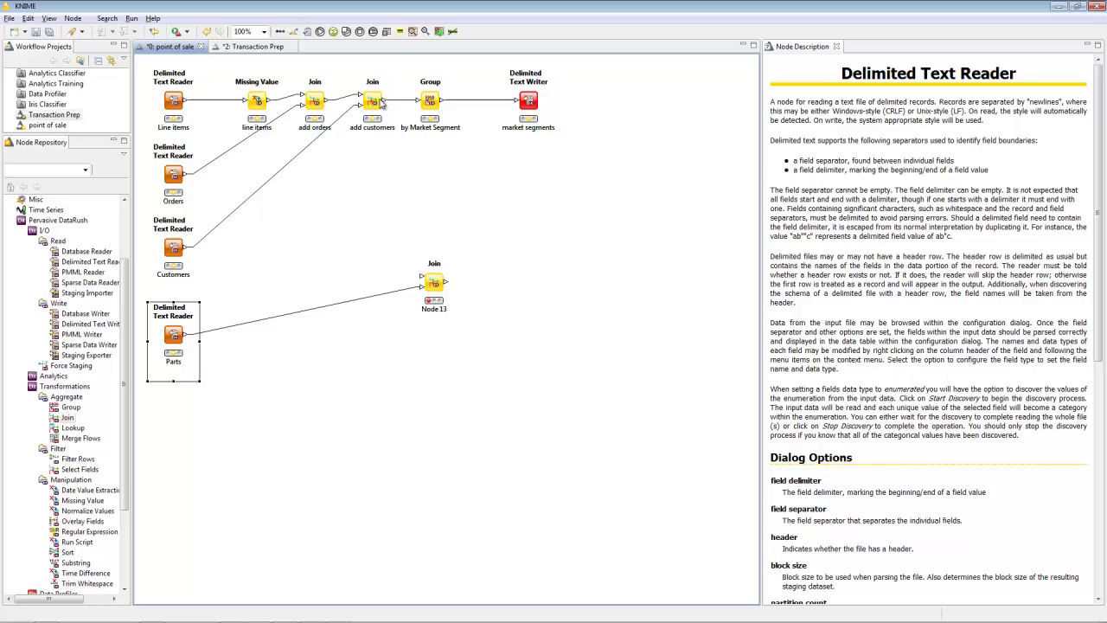
drag(387, 100, 422, 279)
Give the add parts join a left and right key pair.
double_click(434, 283)
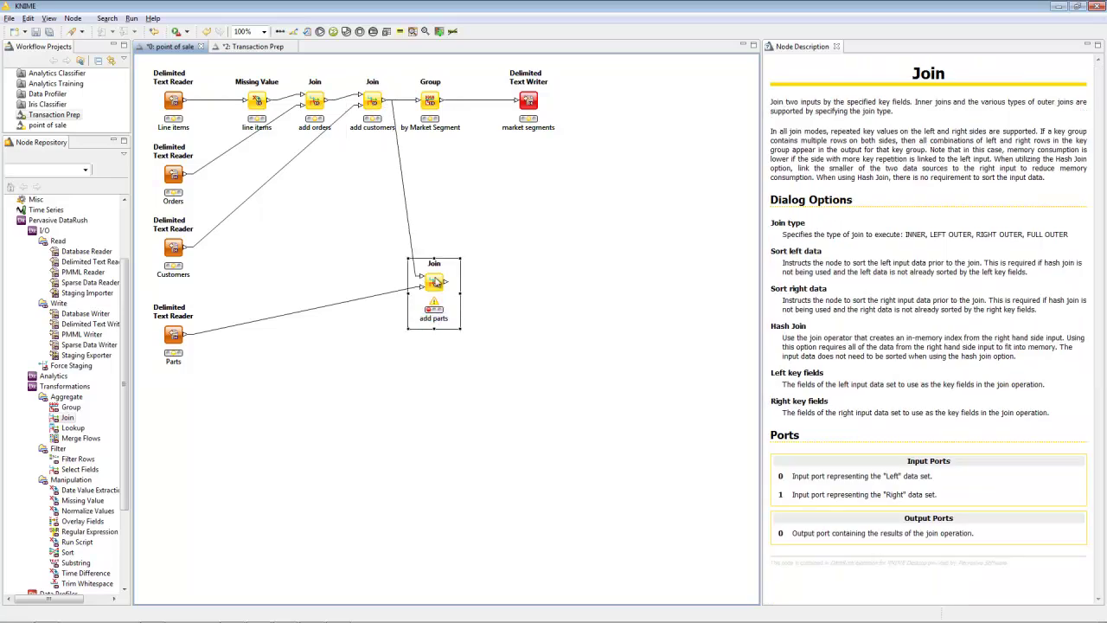
click(654, 244)
click(580, 250)
click(580, 264)
click(480, 251)
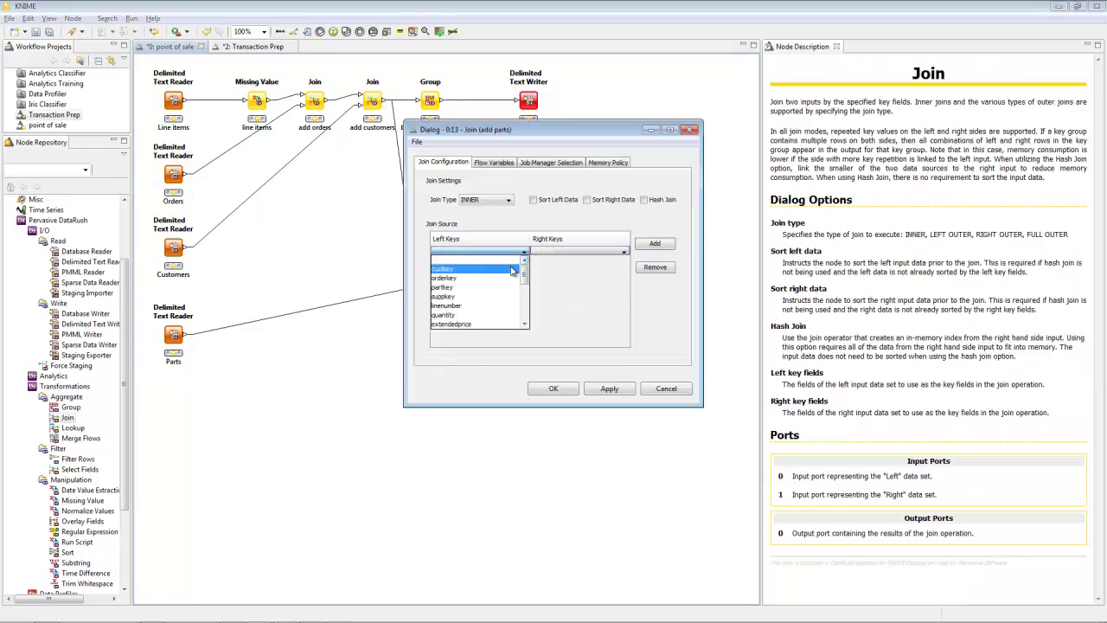
click(480, 278)
click(553, 388)
Copy the by Market Segment group and market segments writer and paste them after add parts.
click(430, 100)
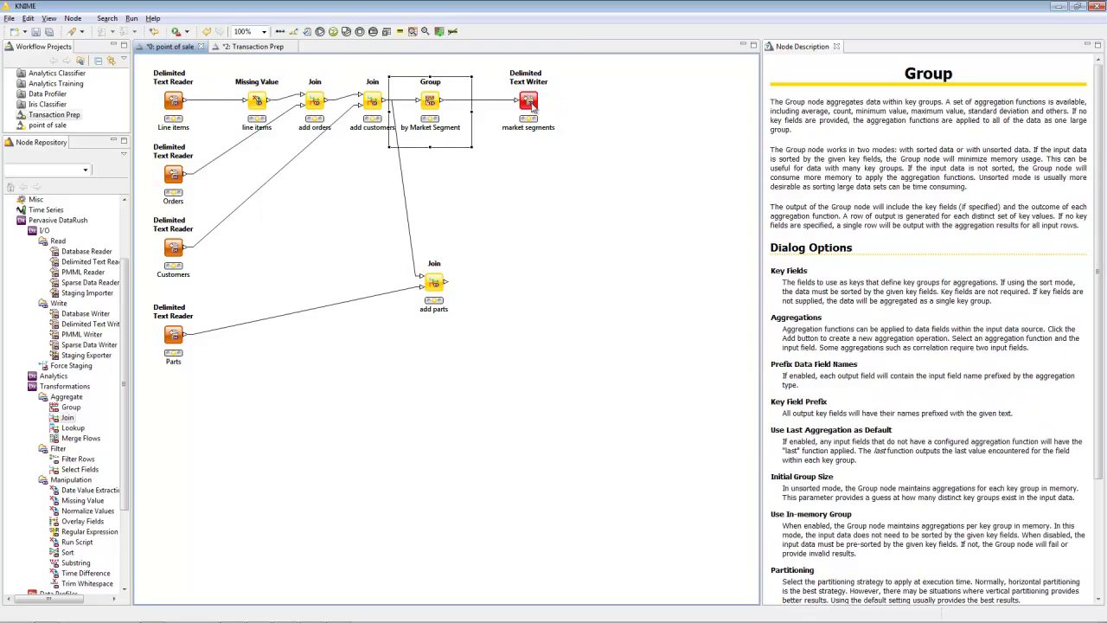
ctrl+click(528, 100)
key(ctrl+c)
key(ctrl+v)
drag(500, 174, 518, 277)
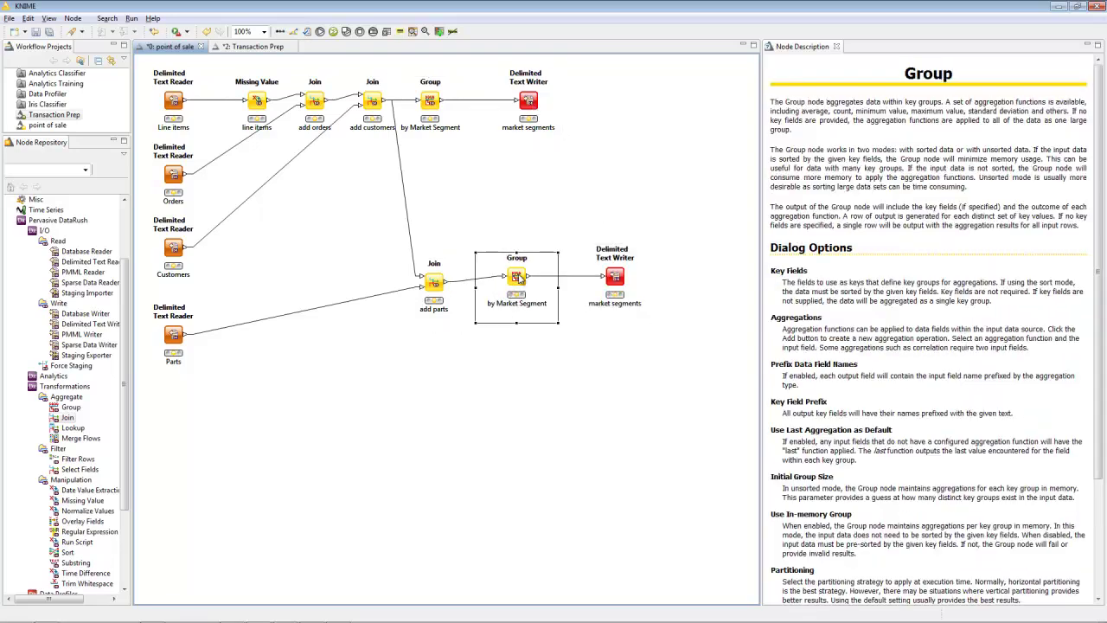
Rename the copied group 'by brand' and the copied writer 'brands'.
key(F2)
text(by brancd)
key(Return)
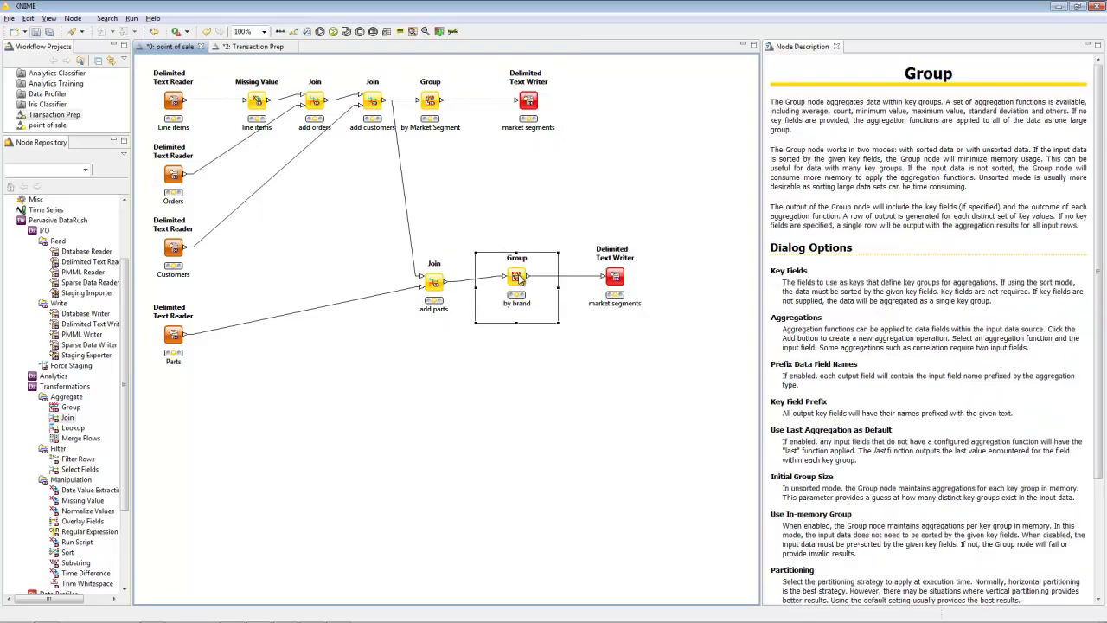
click(613, 276)
key(F2)
text(brands)
key(Return)
Make brand the grouping key of the by brand group.
double_click(516, 275)
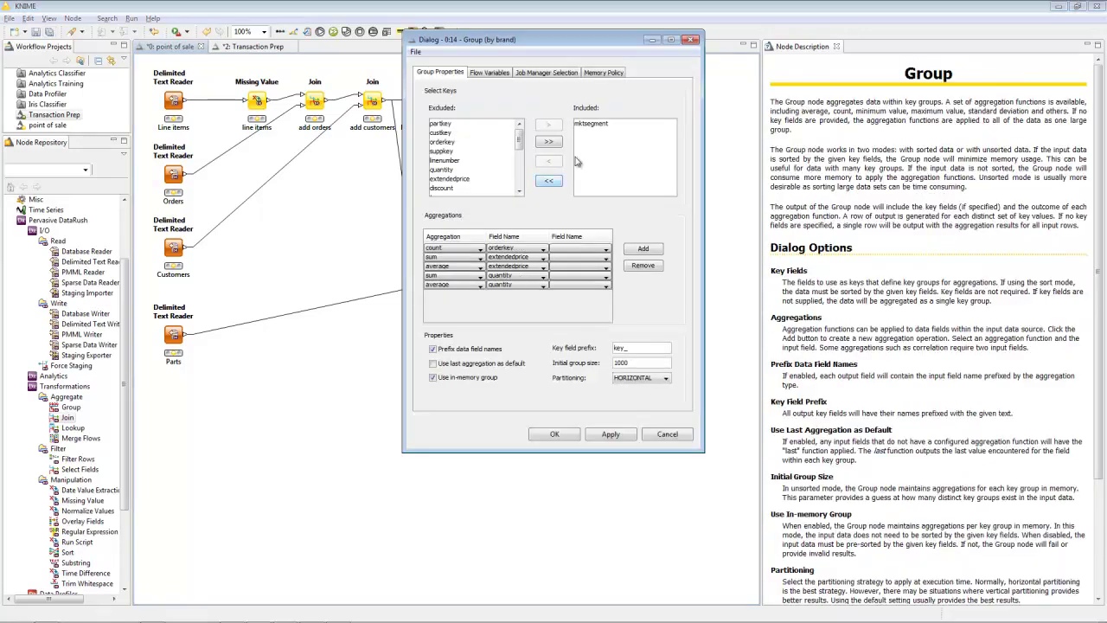
scroll(468, 165, down, 5)
click(467, 184)
double_click(468, 183)
click(554, 433)
Change the brands writer's output file name from market segments to brands.
double_click(612, 277)
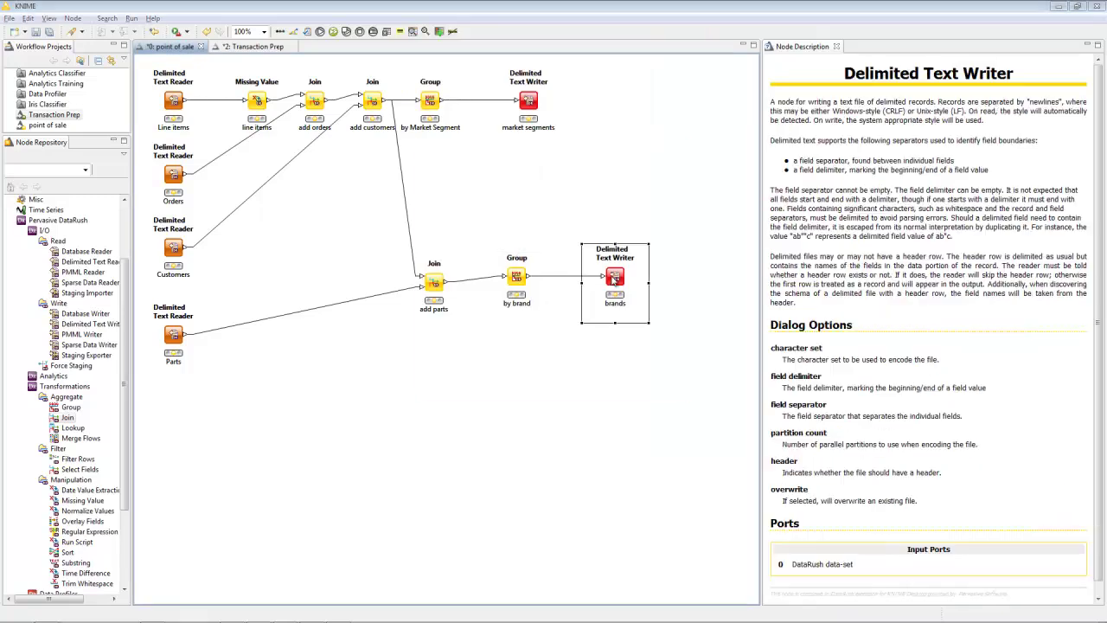
drag(478, 213, 527, 213)
text(brands)
click(533, 381)
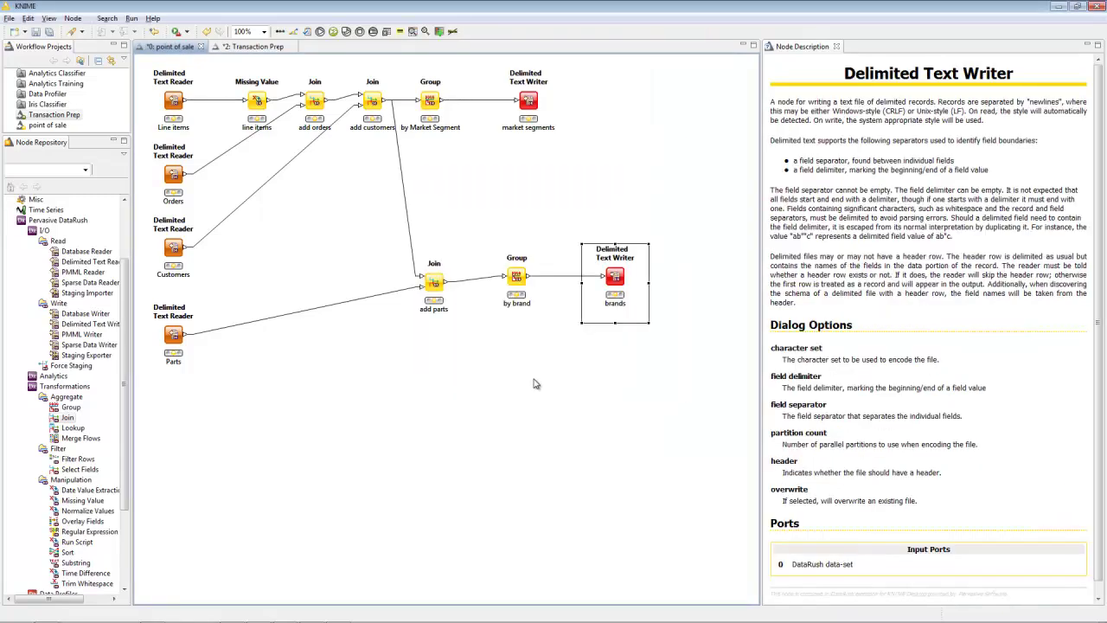
click(90, 261)
Add two Delimited Text Readers below Parts, named Country and Regions.
drag(90, 261, 165, 413)
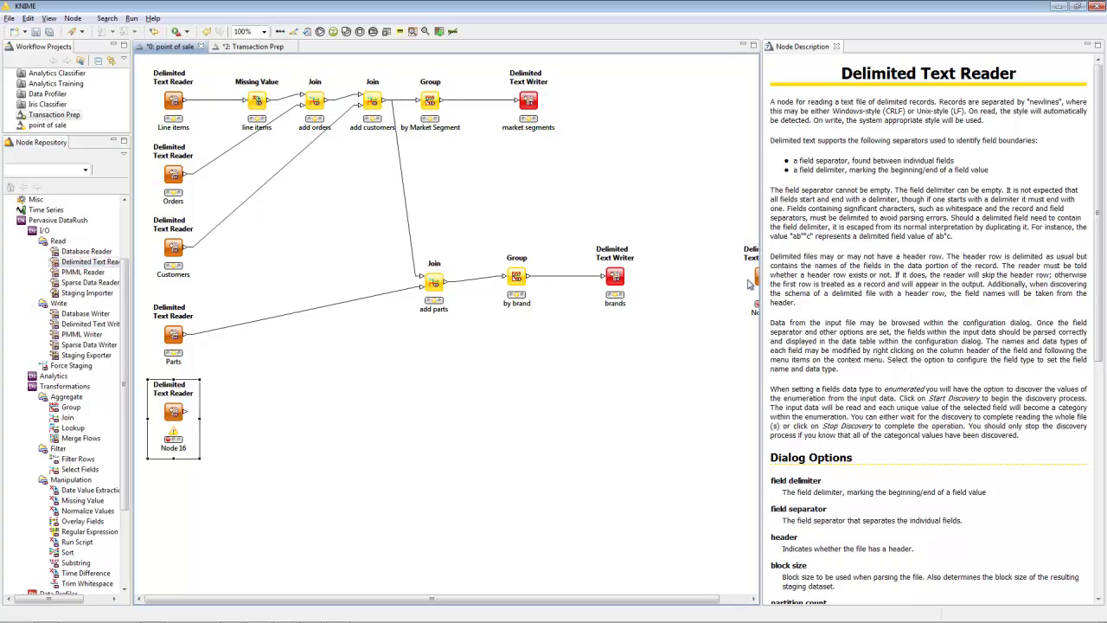
drag(145, 505, 168, 489)
key(F2)
text(Regions)
key(Return)
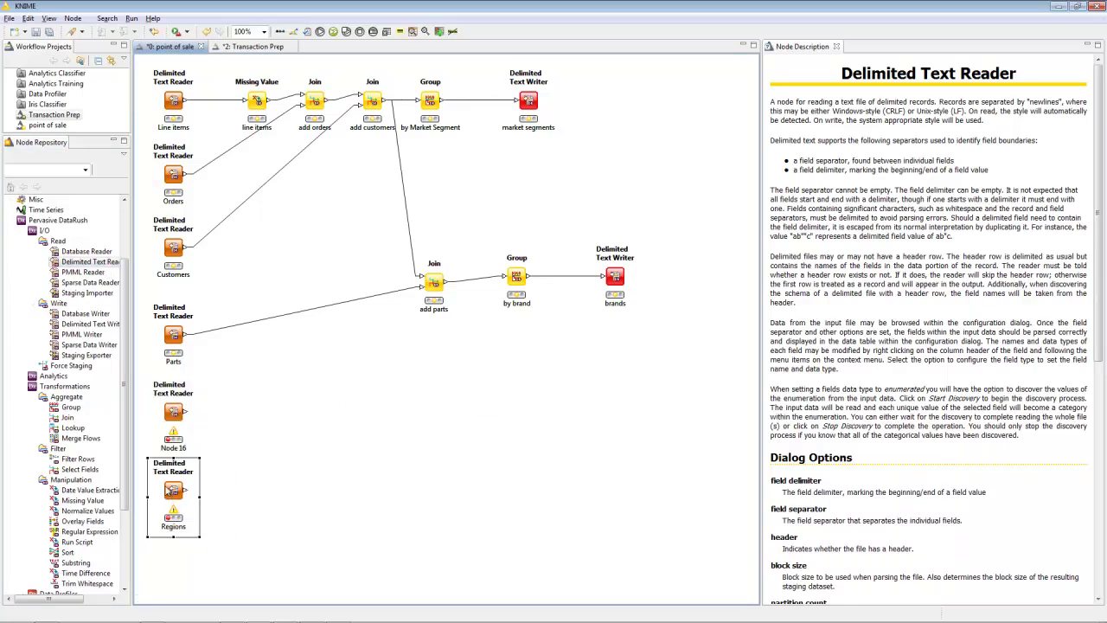
key(Up)
key(F2)
text(Country)
key(Return)
Point Country at input/nation.tbl and Regions at input/region.tbl.
double_click(198, 404)
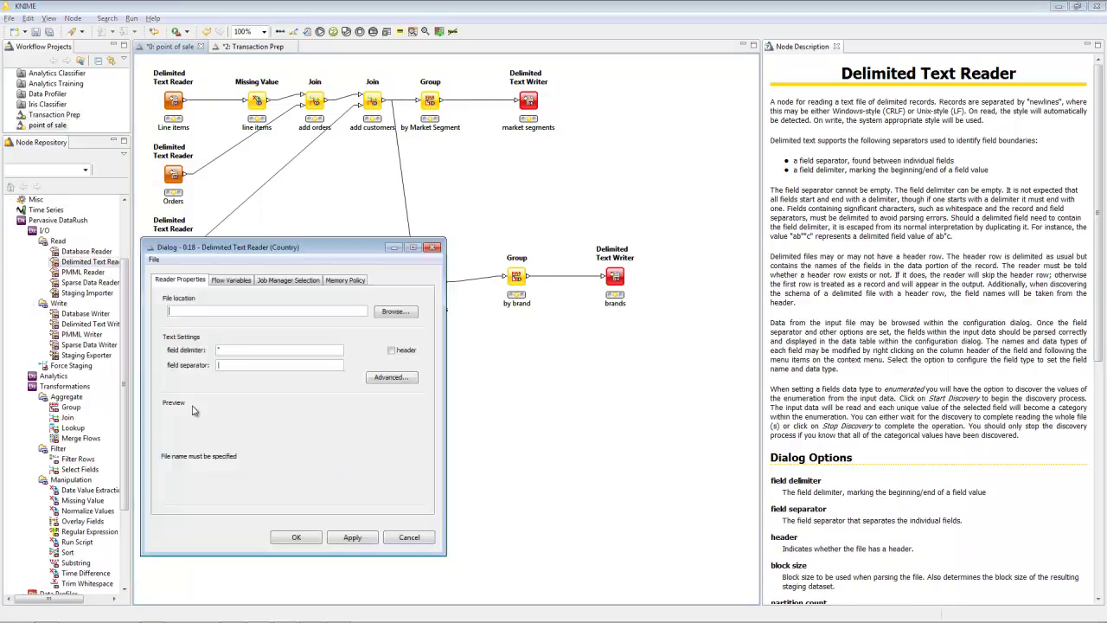
text(input/nation.tbl)
click(296, 537)
double_click(173, 489)
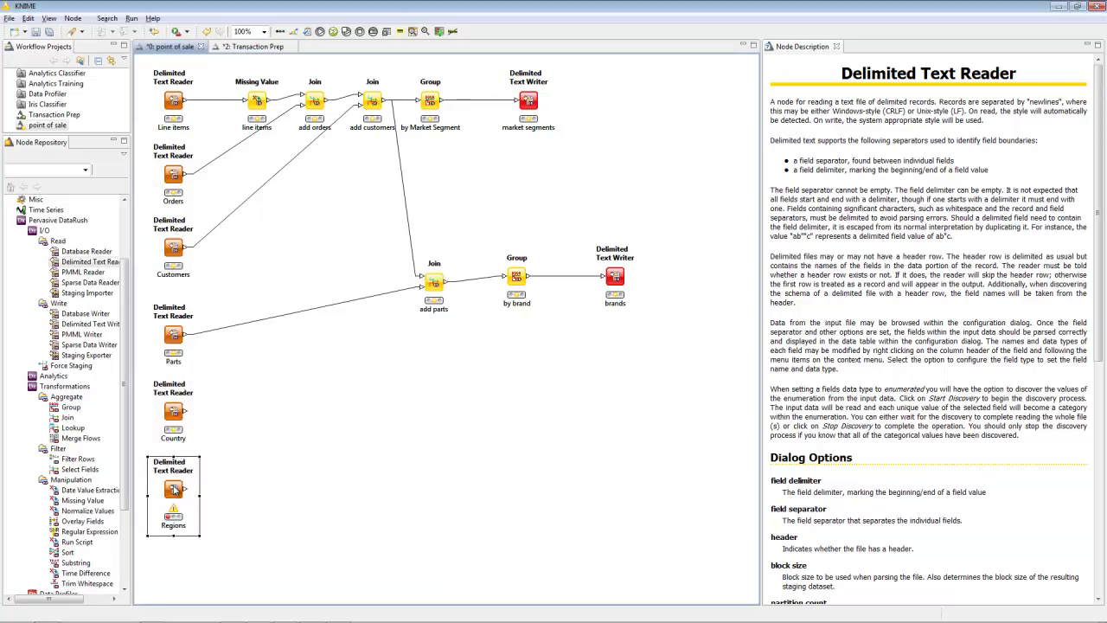
text(input/region.tbl)
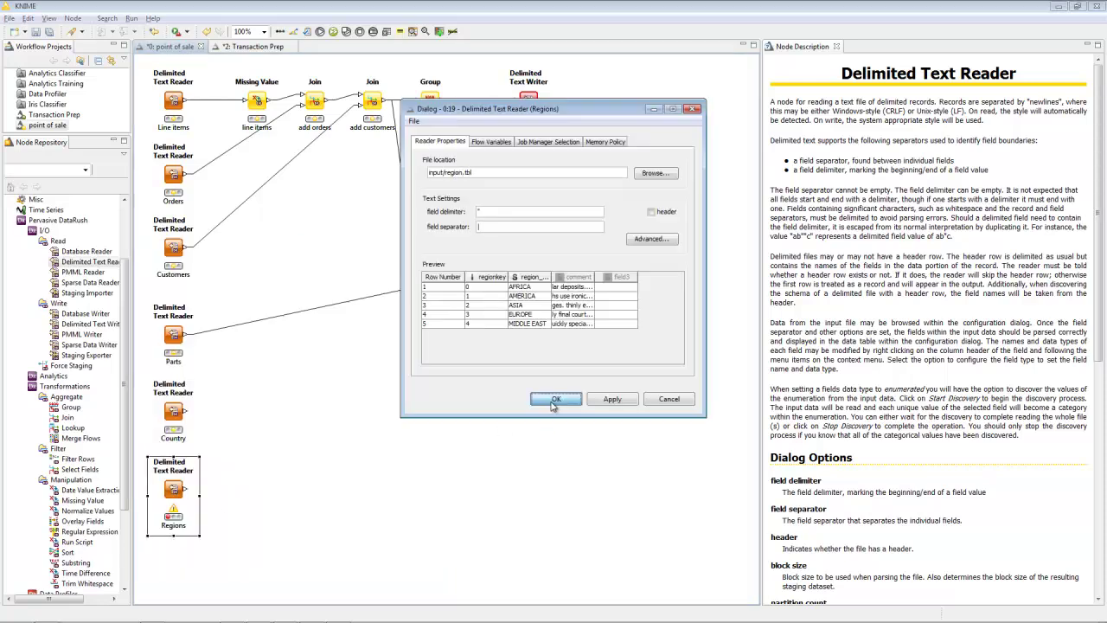
click(556, 398)
Join Country and Regions in a regions Join with its key field set.
double_click(68, 417)
drag(185, 488, 247, 421)
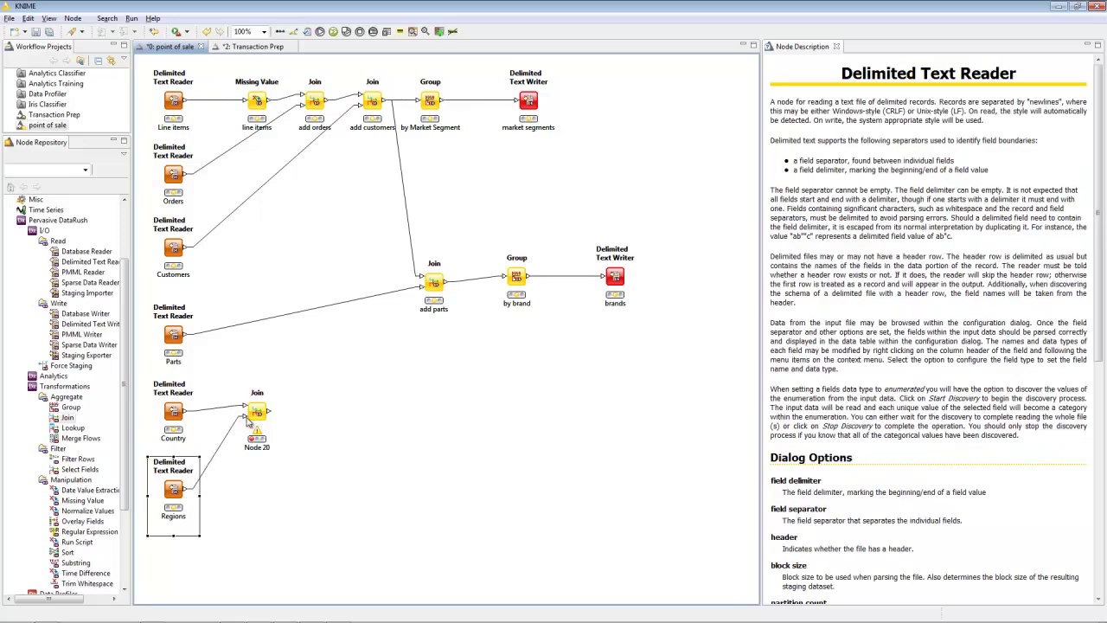
click(257, 414)
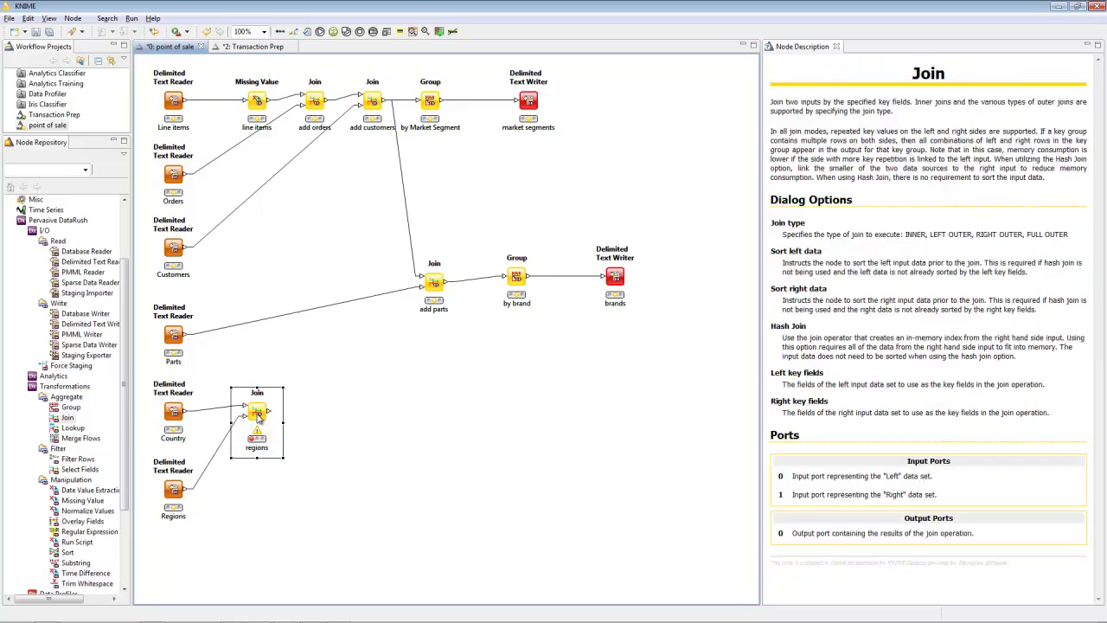
double_click(257, 413)
click(450, 247)
click(450, 260)
click(554, 396)
Add a second Join fed by add parts and regions.
drag(67, 417, 489, 405)
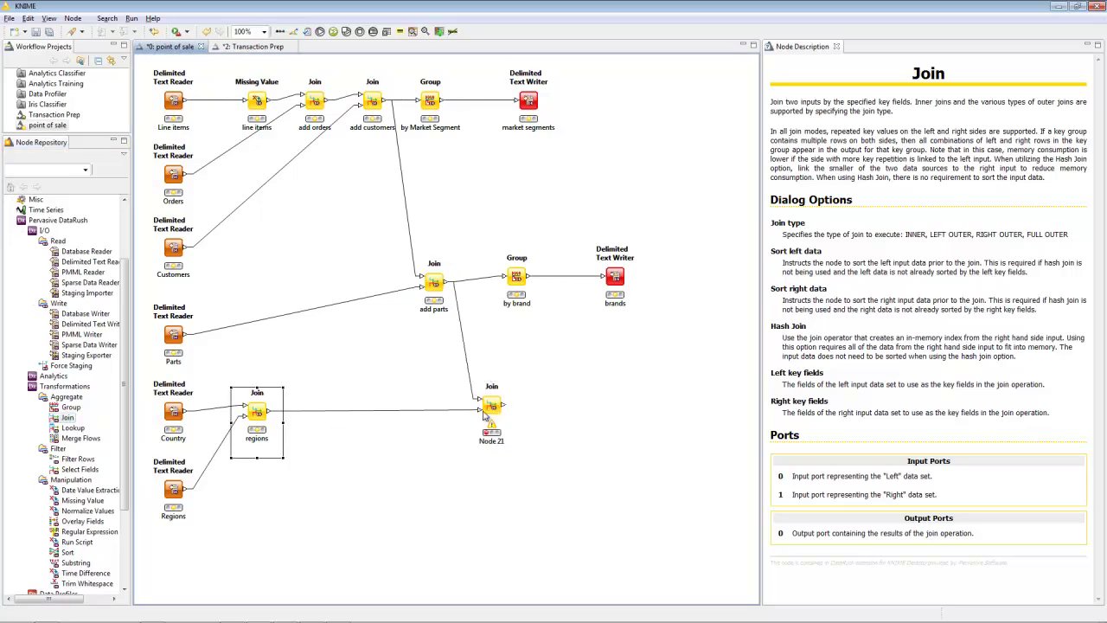
click(489, 406)
click(491, 441)
Name the join 'sales + geo' and paste two copies of the by brand group and brands writer after it.
text(sales + geo)
drag(467, 242, 657, 331)
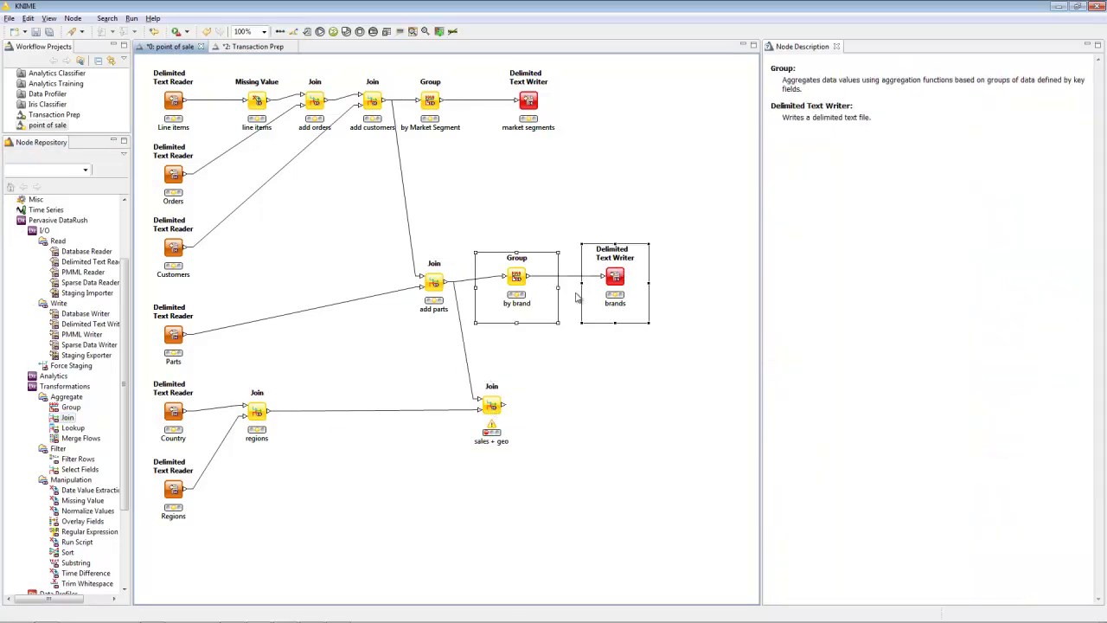
key(ctrl+c)
key(ctrl+v)
drag(578, 297, 571, 441)
key(ctrl+v)
Label the upper copied pair 'by nation' and 'write nations'.
click(492, 405)
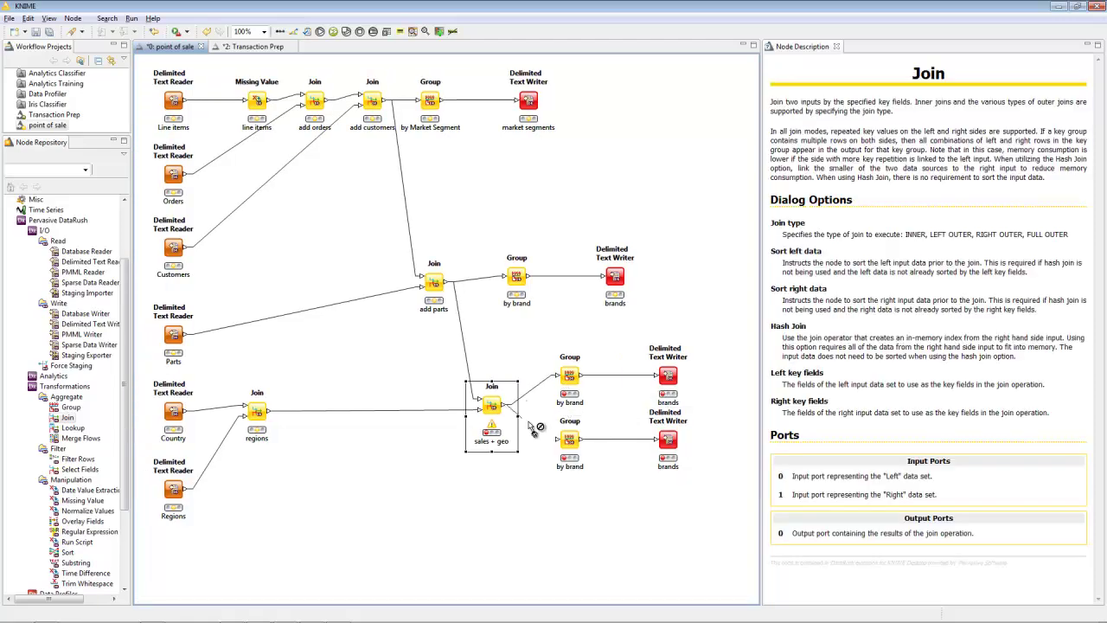
click(569, 374)
click(569, 402)
text(by nation)
click(668, 374)
click(668, 402)
text(write n)
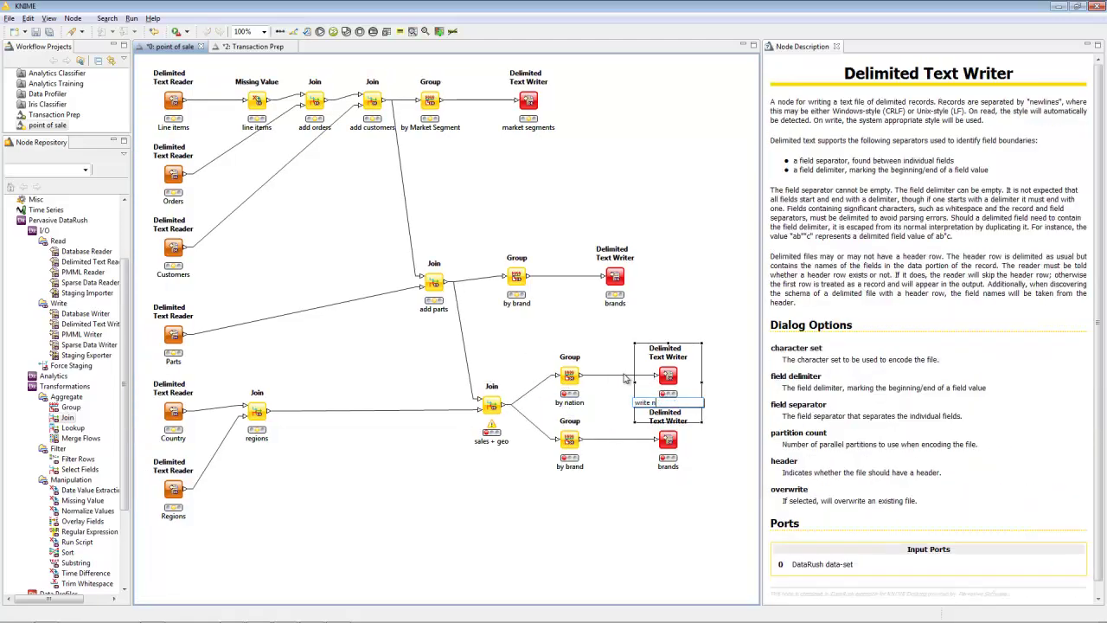
text(ations)
Label the lower copied pair 'by region' and 'write regions'.
click(569, 439)
click(569, 466)
text(by region)
click(668, 440)
click(667, 467)
text(write regions)
key(Return)
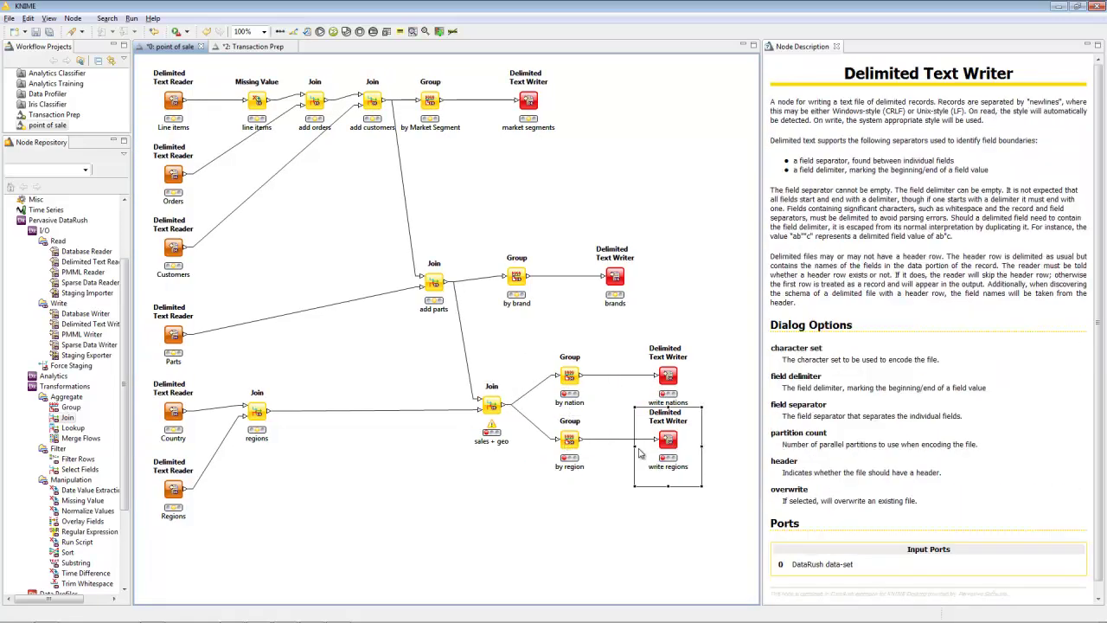
Give the sales + geo join a left and right key pair.
double_click(491, 405)
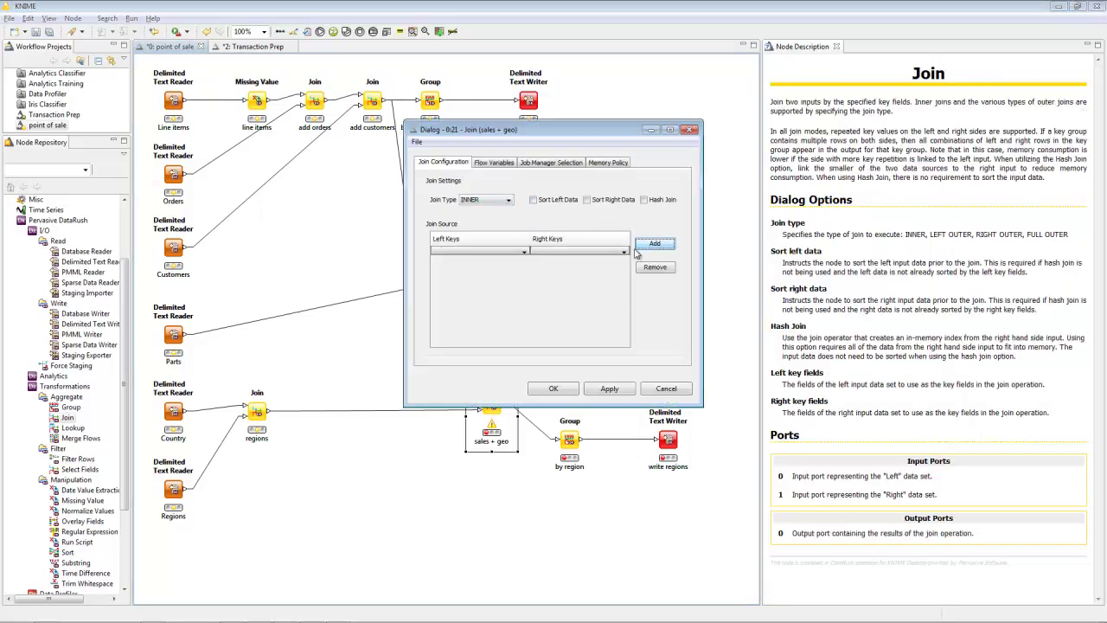
click(623, 250)
click(571, 259)
click(524, 251)
click(475, 259)
click(553, 388)
click(571, 377)
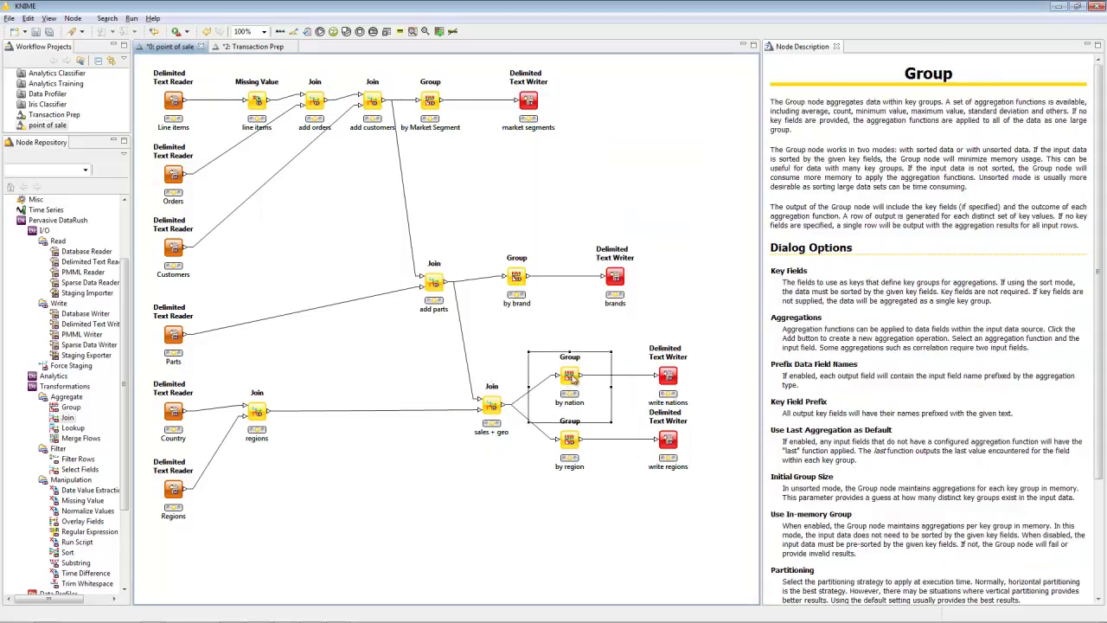
Group by nation on nation_name and by region on region_name.
double_click(572, 377)
scroll(471, 156, down, 2)
click(448, 181)
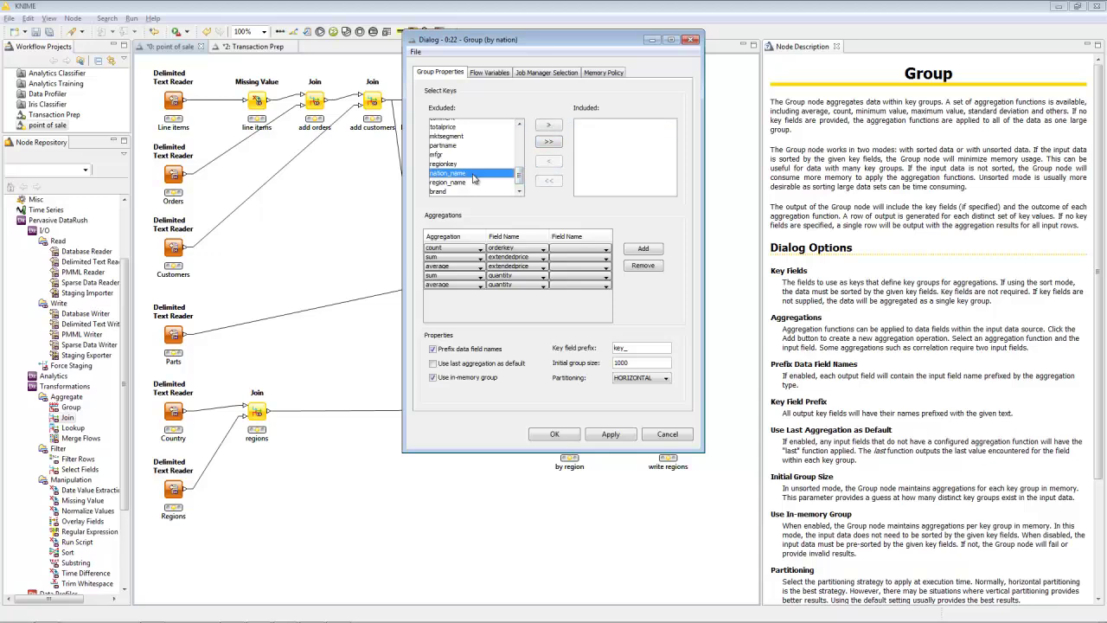
click(554, 434)
double_click(569, 456)
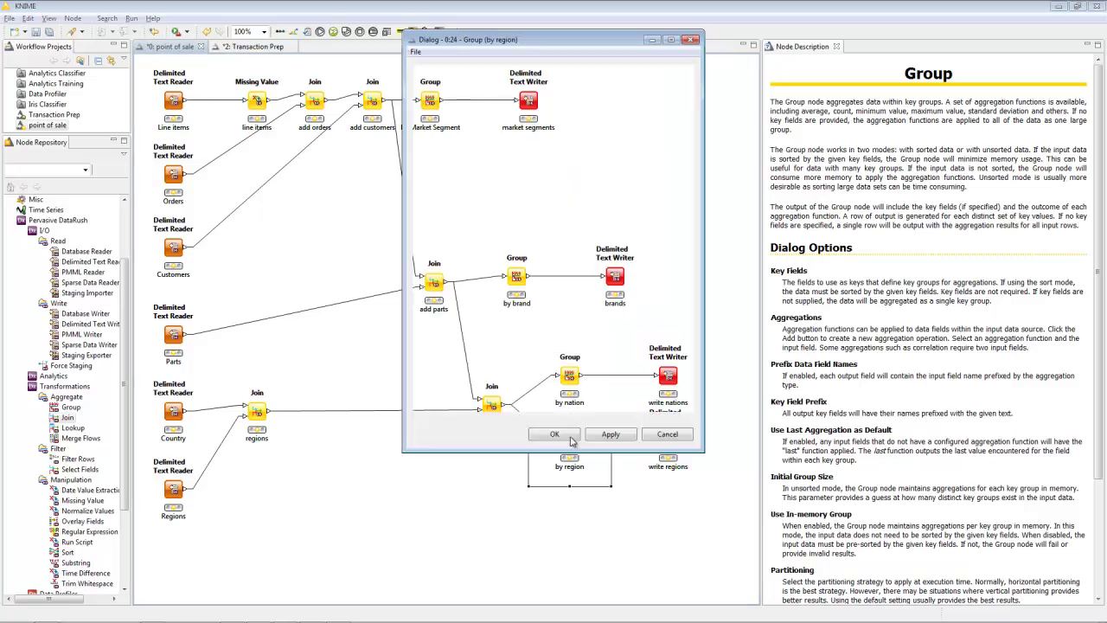
click(593, 123)
click(548, 161)
click(474, 179)
click(548, 126)
click(554, 434)
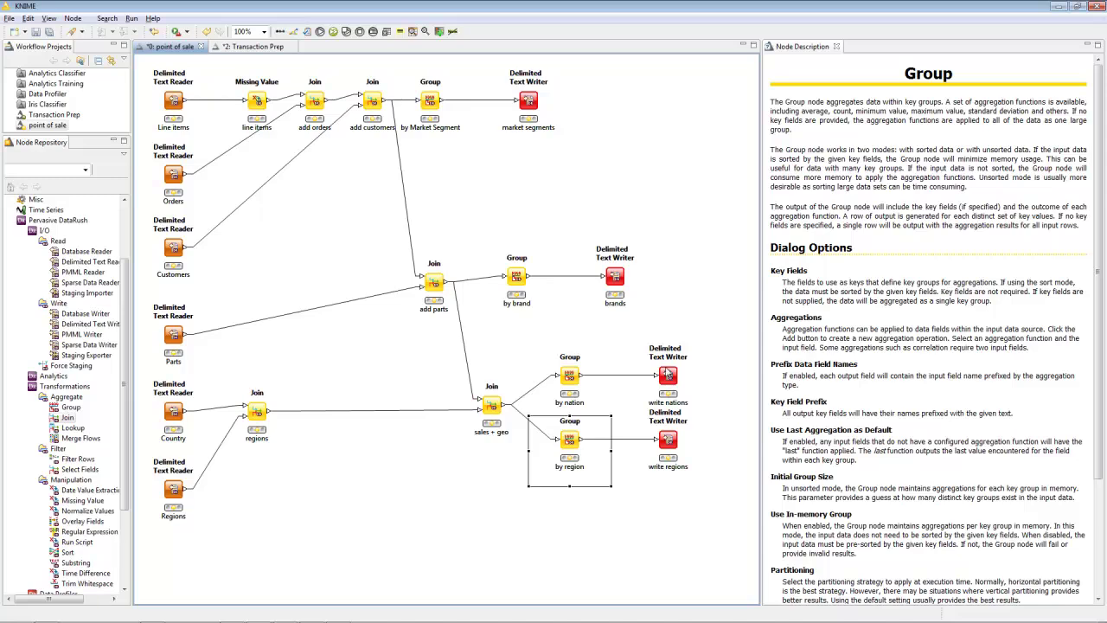
Set the write nations and write regions output files to nations.csv and regions.csv.
double_click(668, 377)
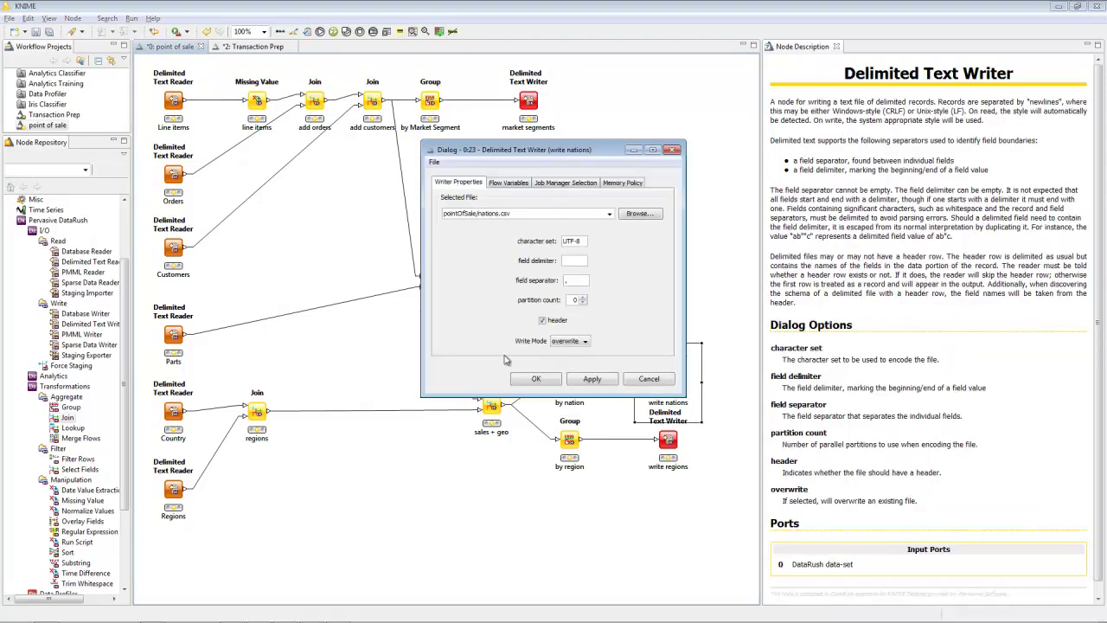
click(535, 378)
double_click(668, 440)
text(regions)
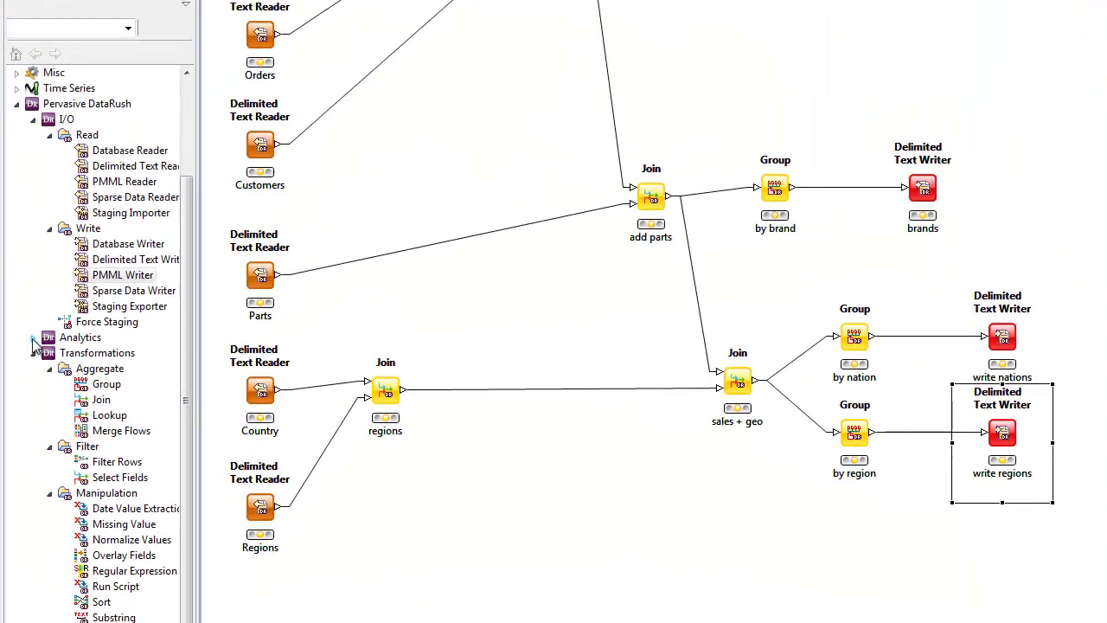
Expand Pervasive DataRush > Analytics in the Node Repository to reveal Association Rules > FP-growth.
click(21, 375)
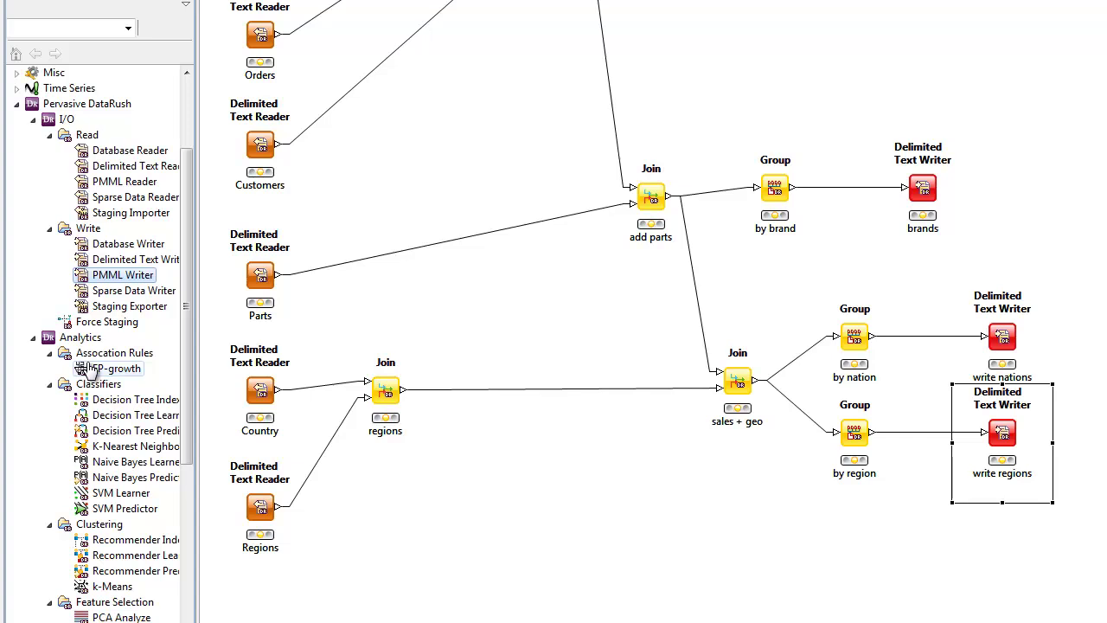
Add an FP-growth node fed by add parts, followed by a PMML Writer.
drag(92, 370, 775, 59)
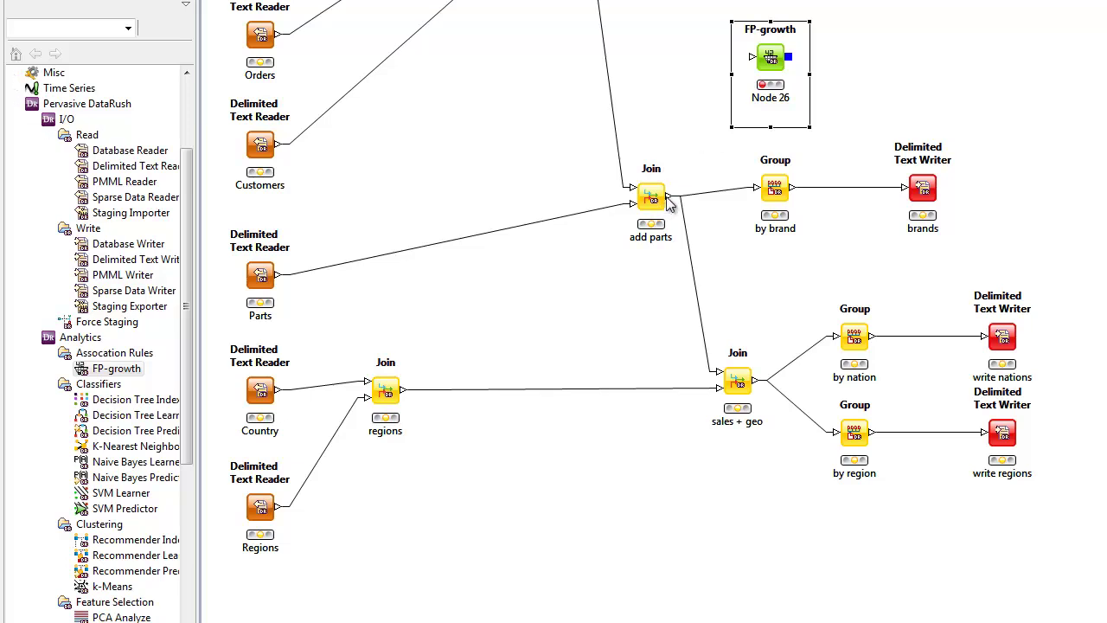
drag(670, 197, 752, 61)
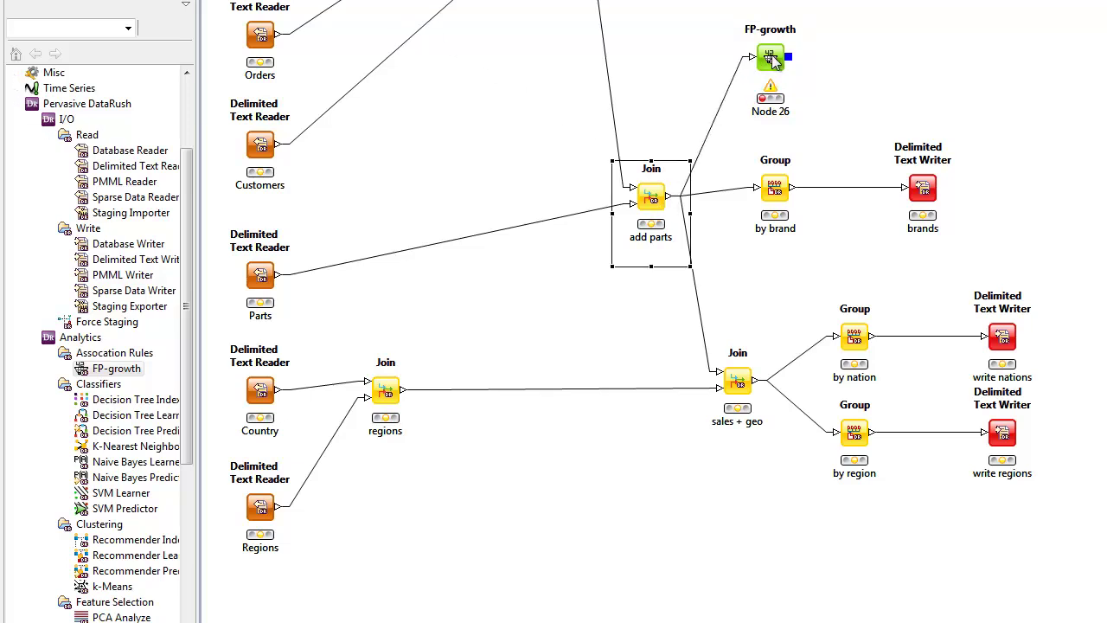
click(768, 60)
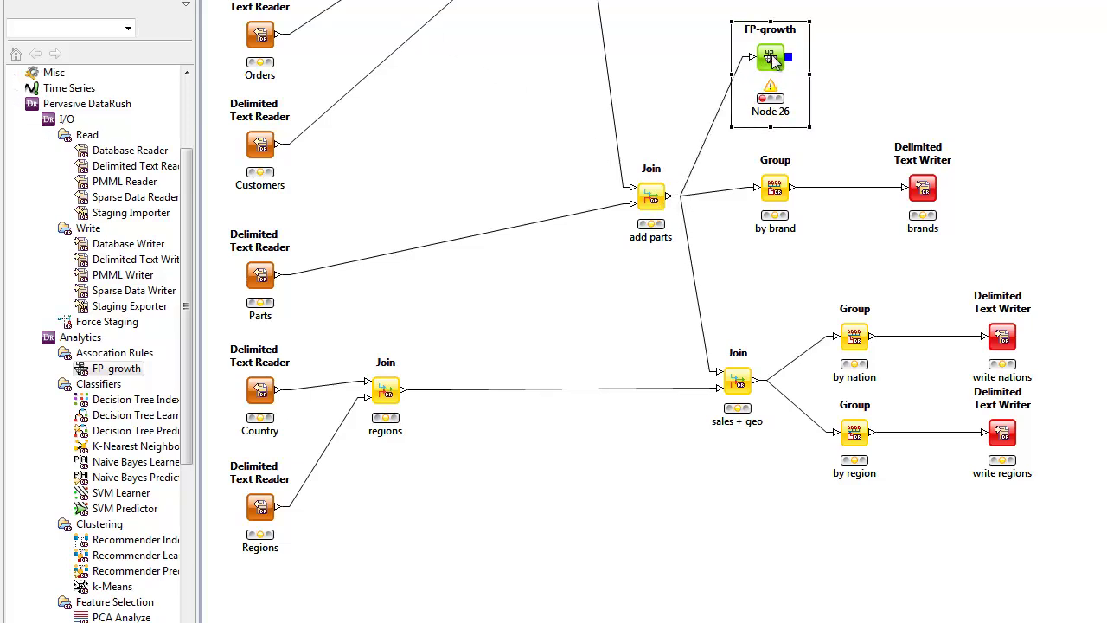
double_click(111, 275)
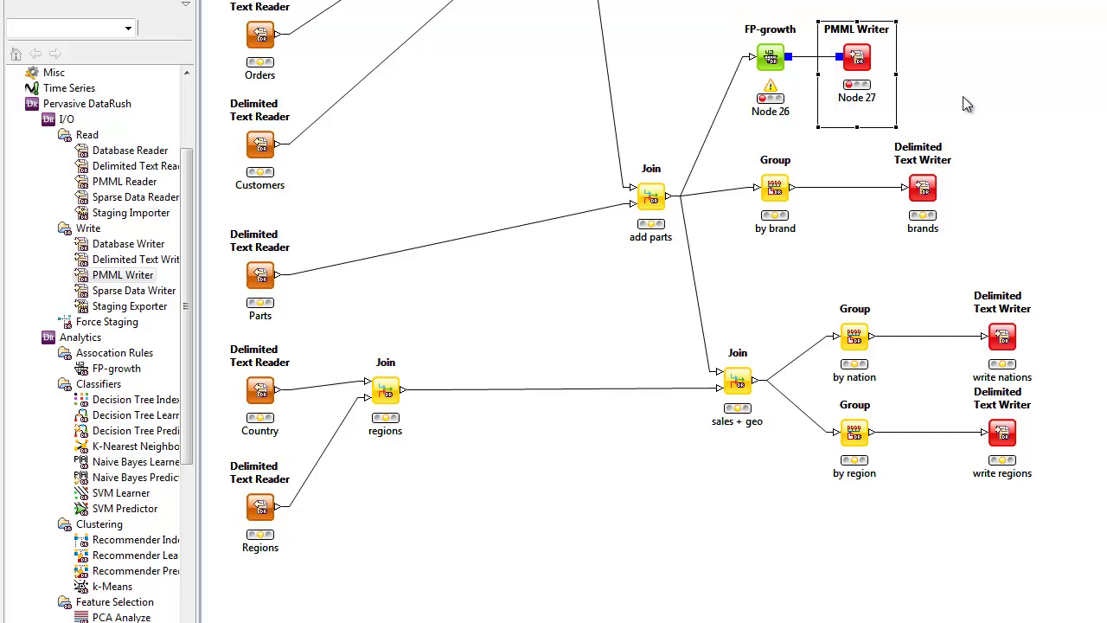
Rename the FP-growth node 'market basket'.
click(772, 55)
key(F2)
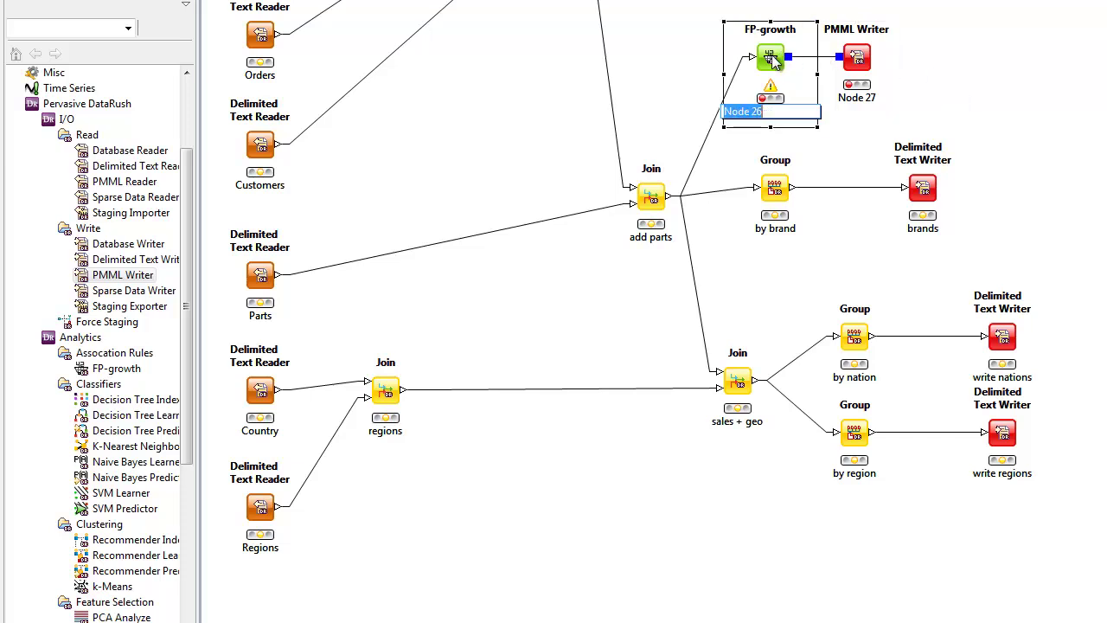
text(market ba)
text(sket)
key(Return)
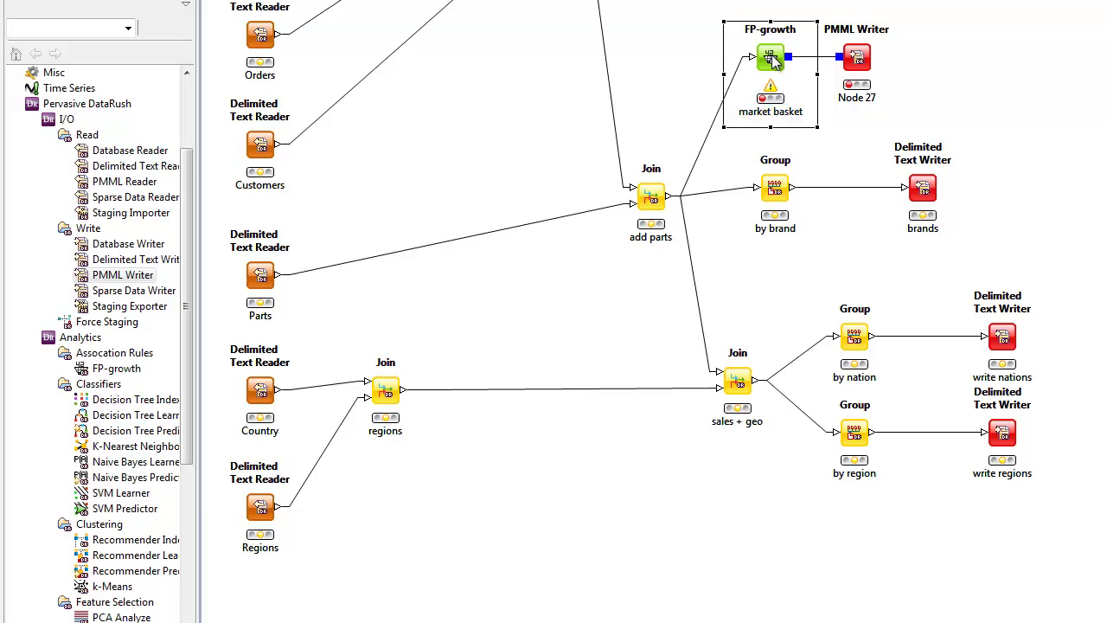
Use orderkey as the transaction identifier and partname as the item identifier in market basket.
double_click(772, 58)
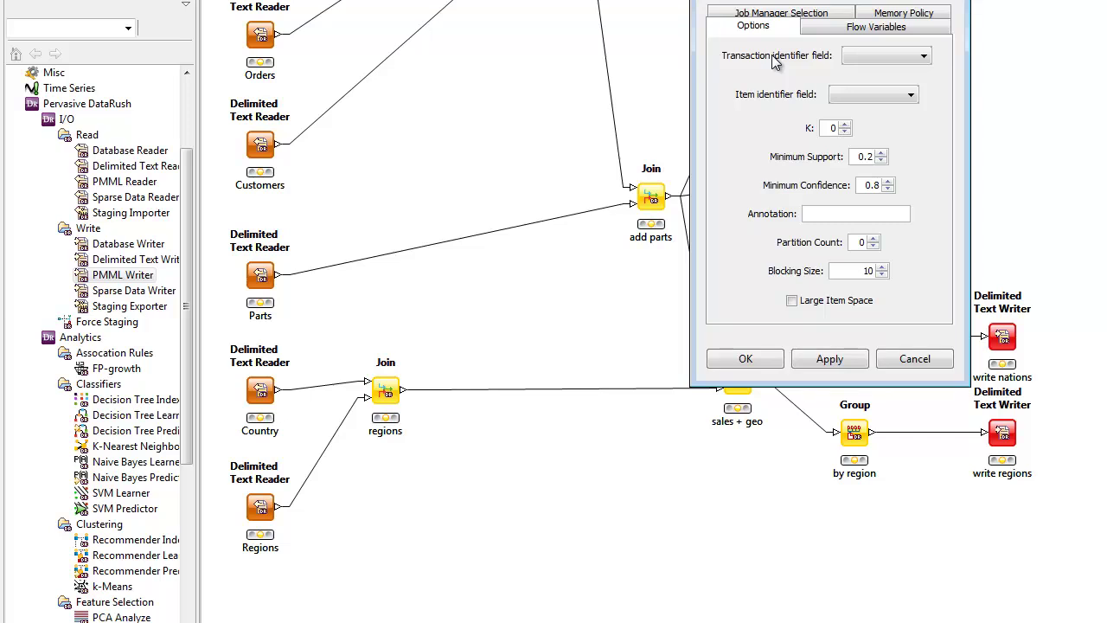
click(918, 56)
click(924, 74)
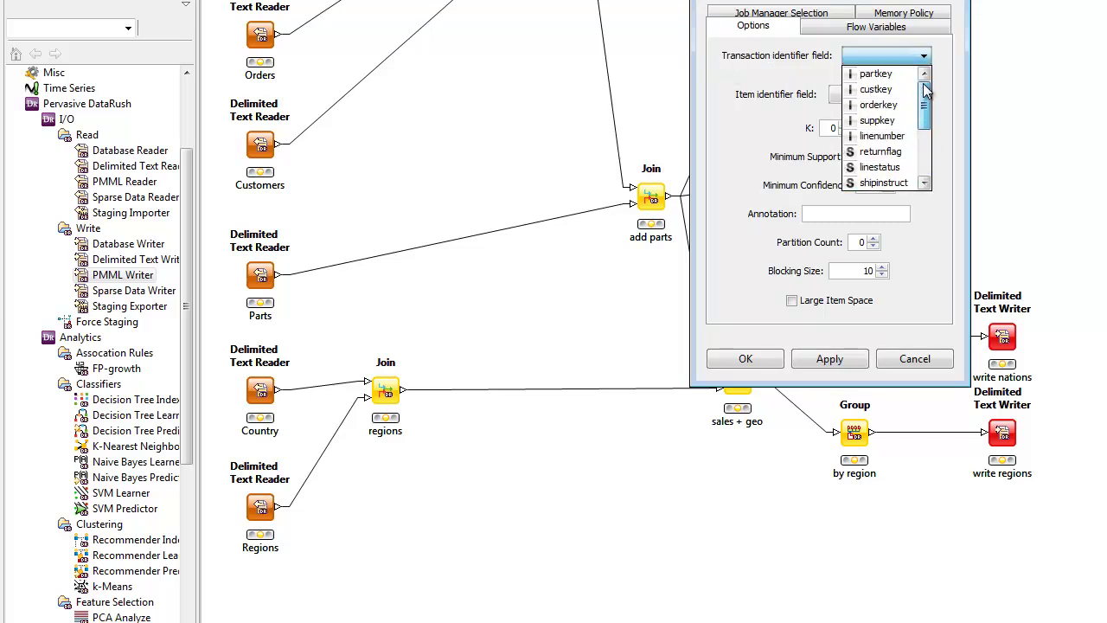
click(910, 105)
click(909, 95)
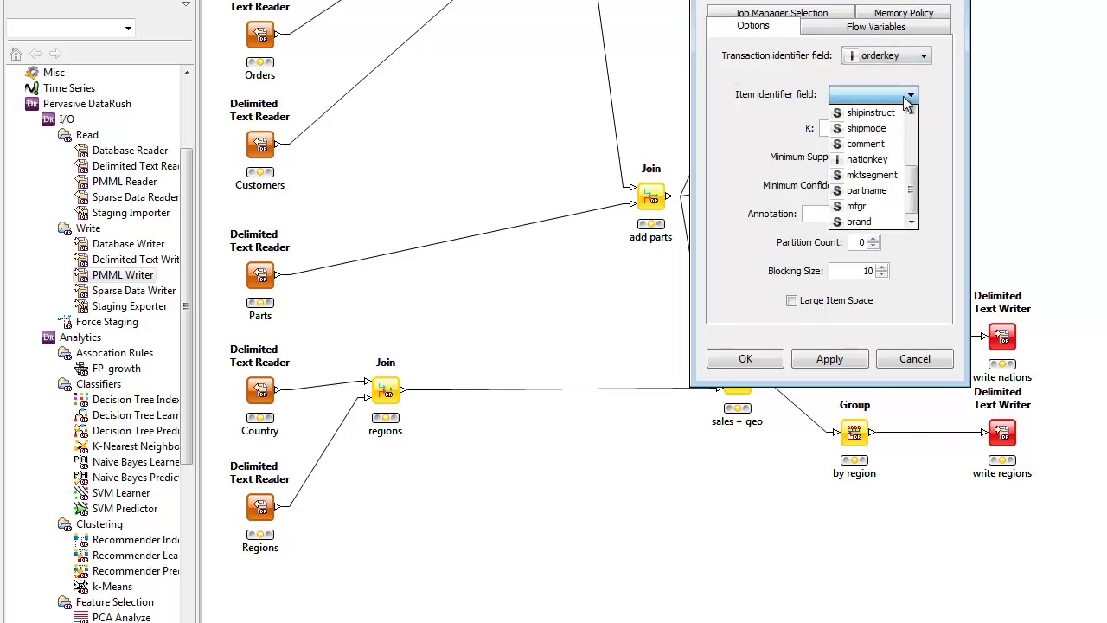
click(873, 194)
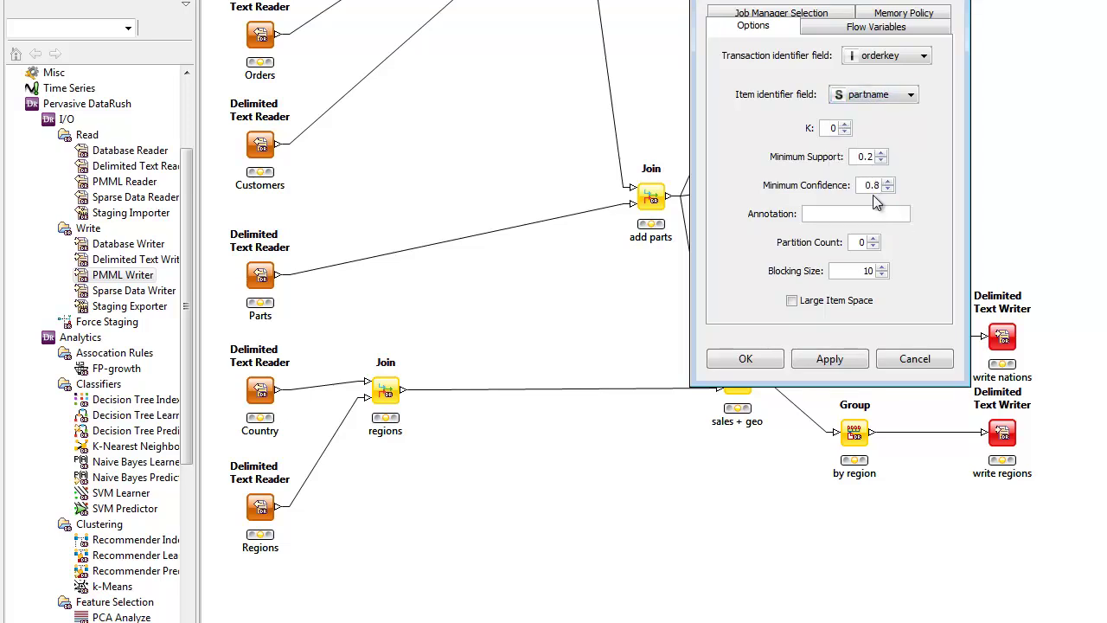
click(764, 365)
Rename the PMML Writer 'model'.
click(859, 58)
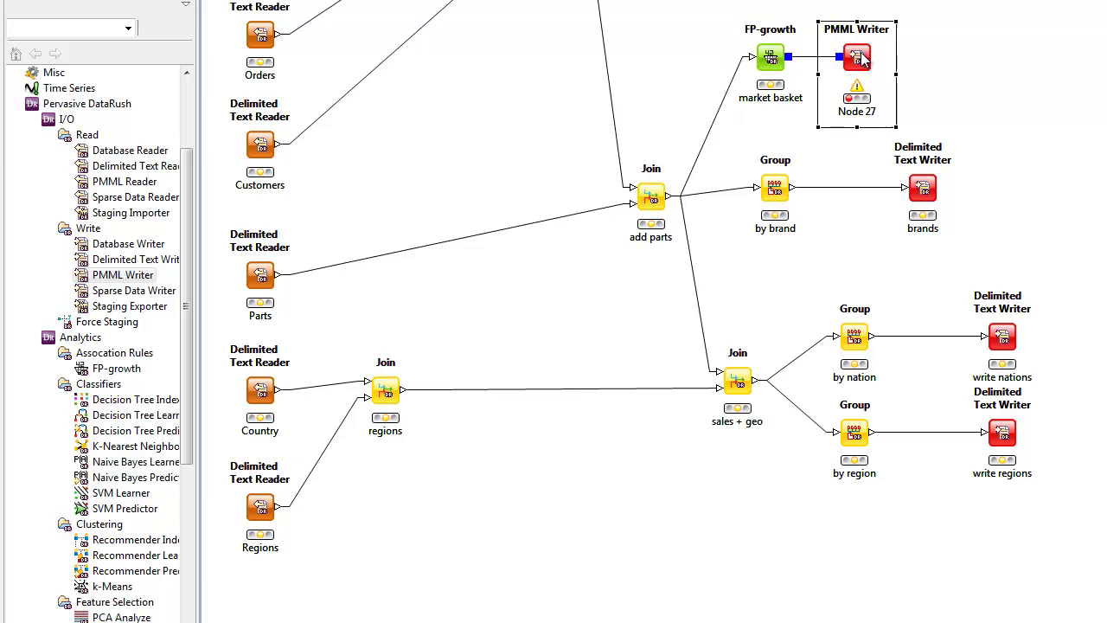
key(F2)
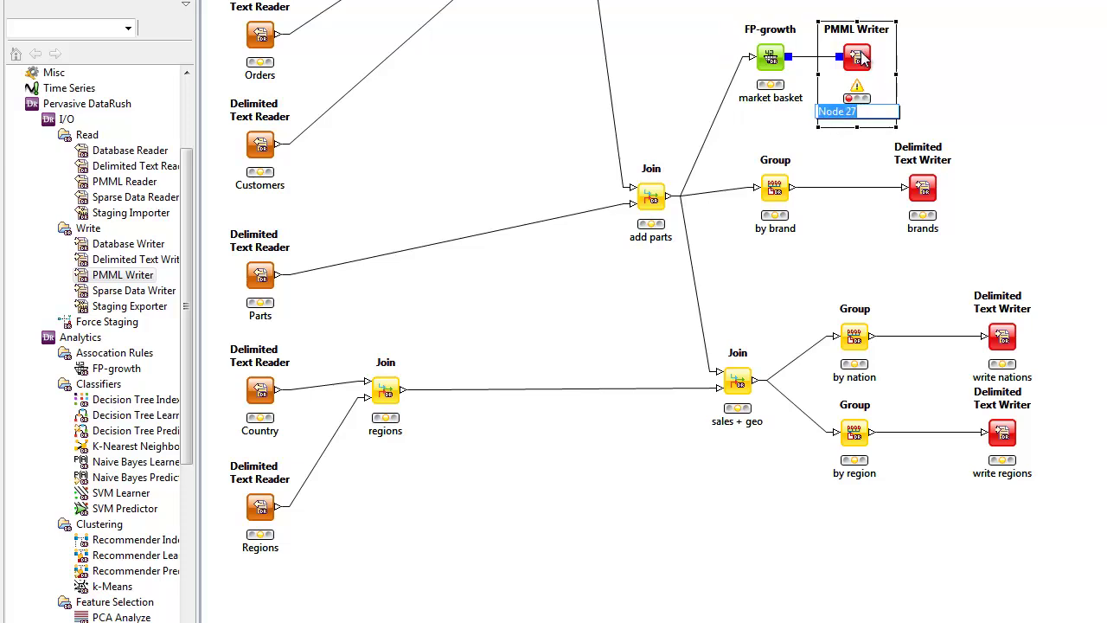
text(model)
key(Return)
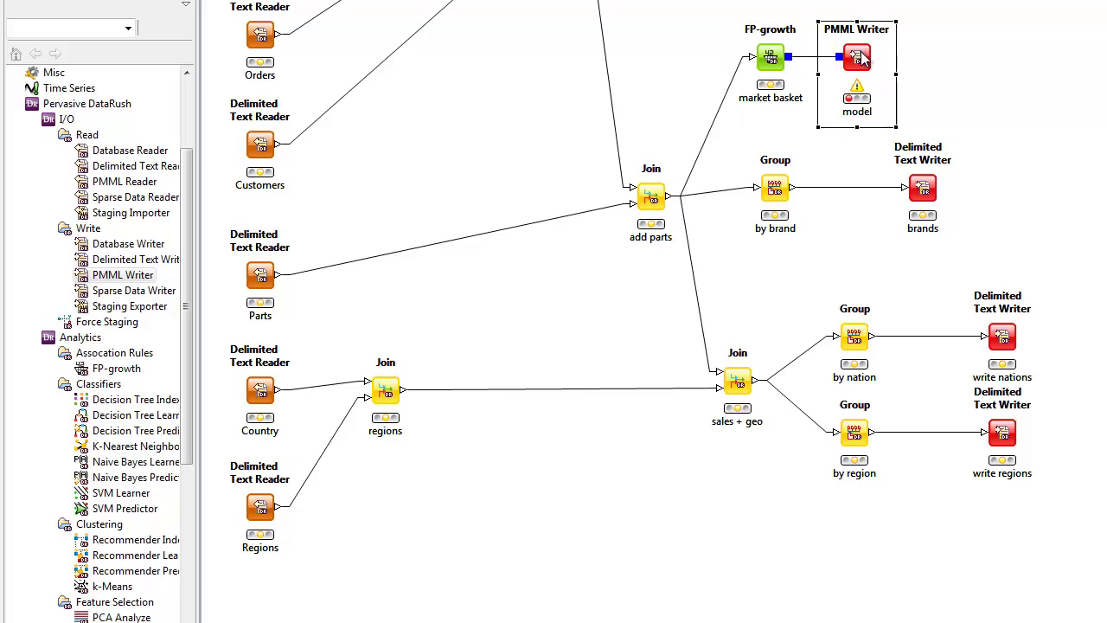
double_click(859, 58)
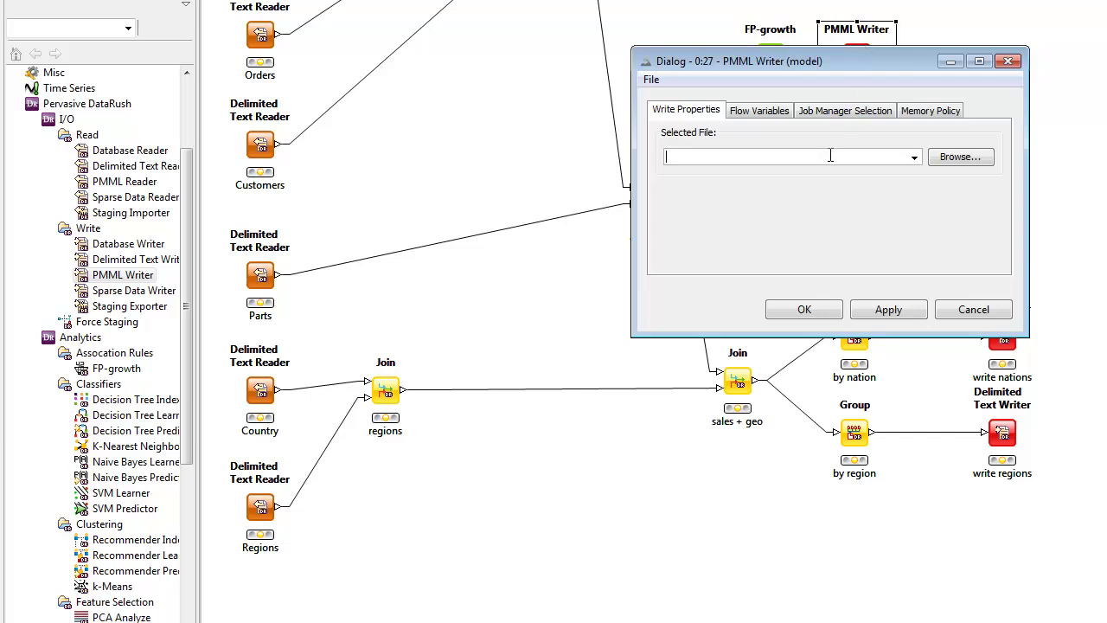
Enter pointOfSale/marketbasket.pmml as the model writer's output file and confirm.
text(pointOfSale/marketbasket)
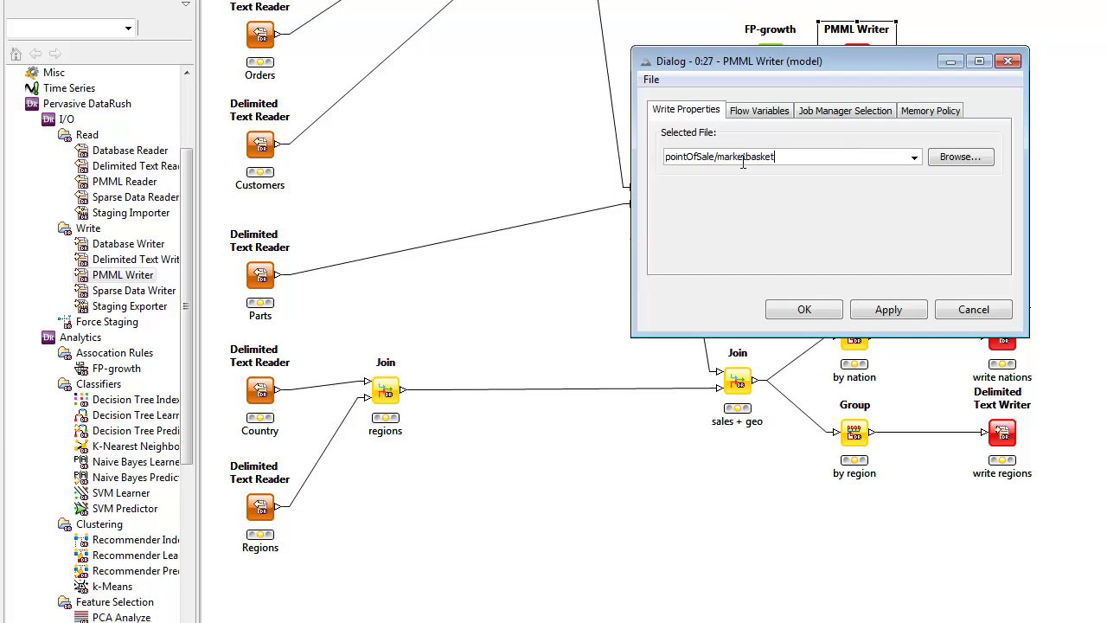
text(.pmml)
click(804, 310)
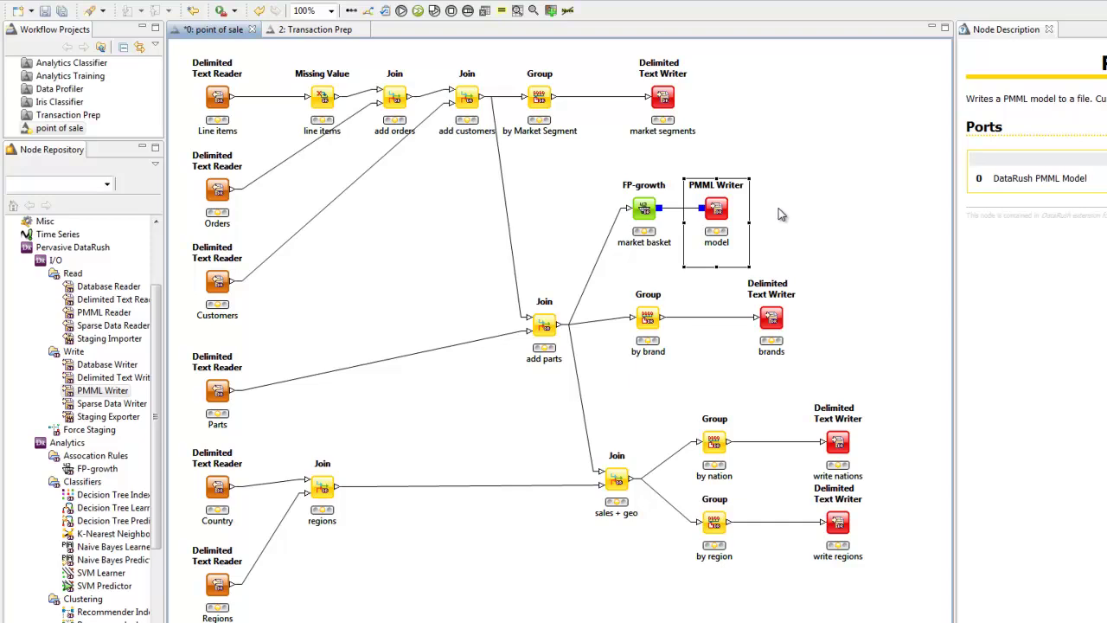
Run Execute All on the point of sale workflow.
click(418, 11)
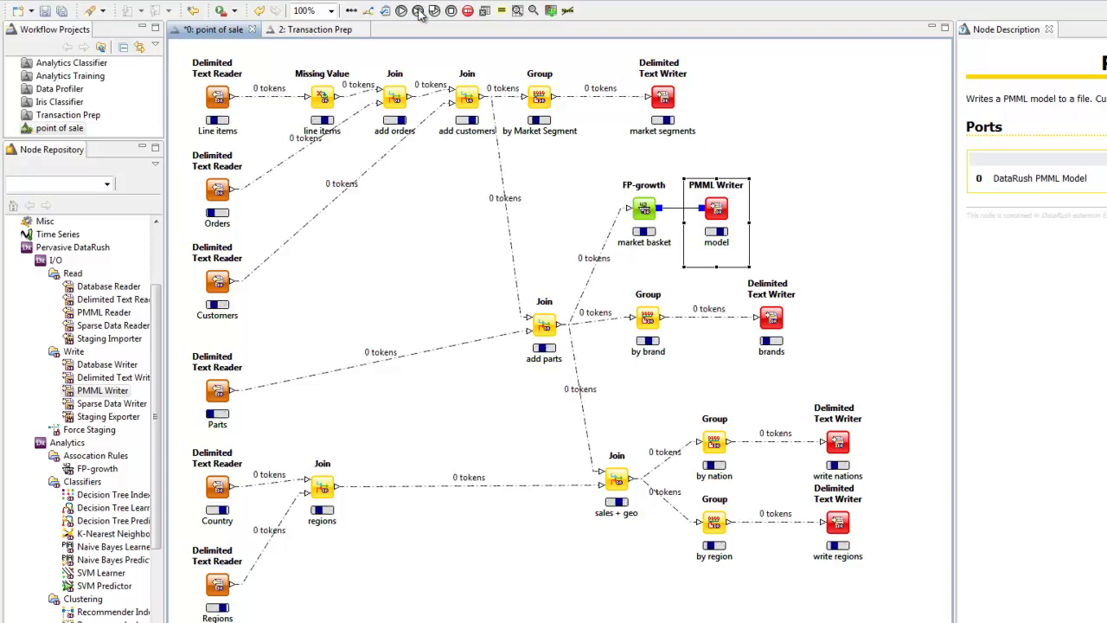